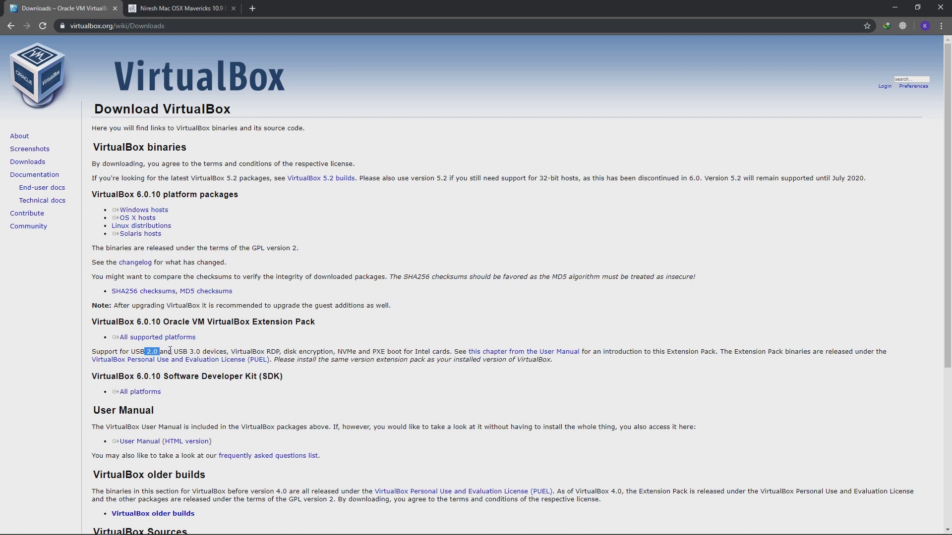
Review the Niresh Mac OSX Mavericks 10.9 ISO page, highlighting 'USB 3.0' and 'ISO', then minimise Chrome
left_click_drag(189, 351, 216, 351)
left_click(164, 5)
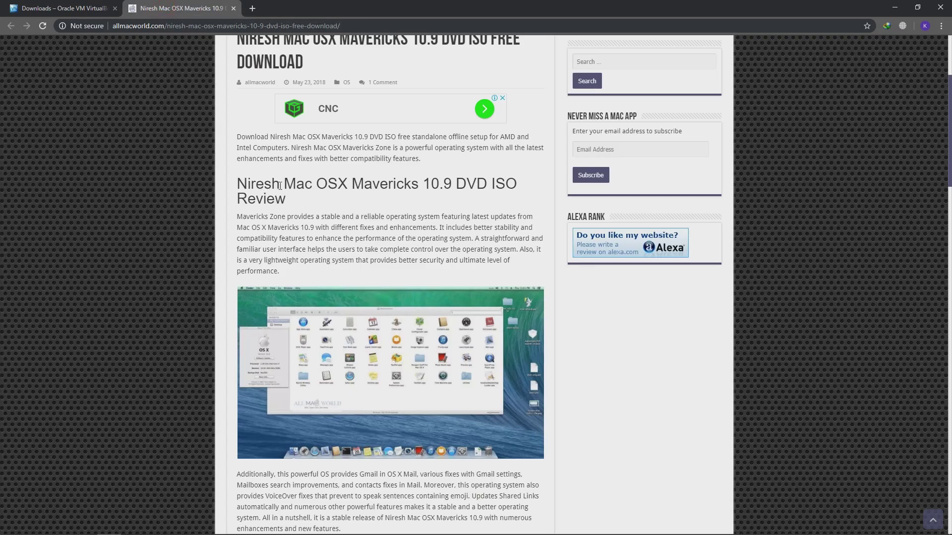
double_click(496, 184)
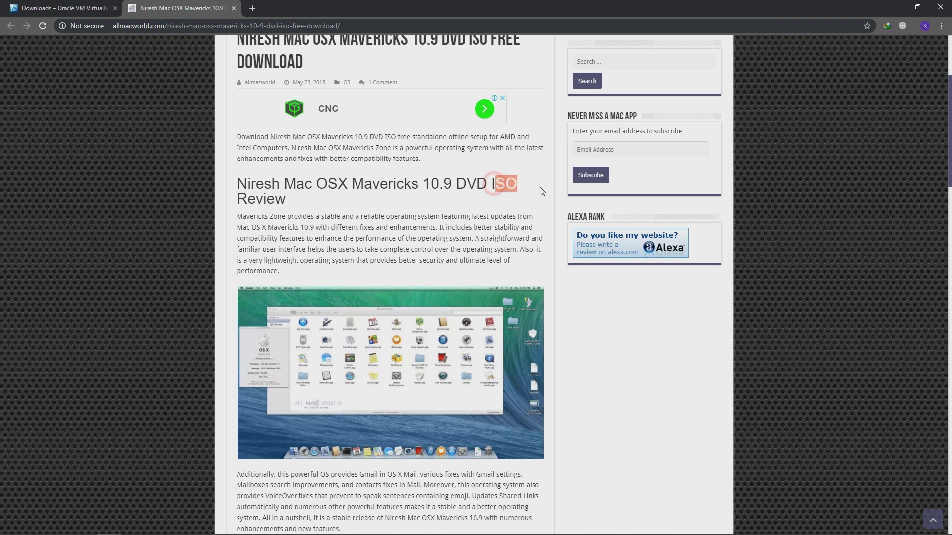
double_click(494, 184)
scroll(405, 224, "down", 6)
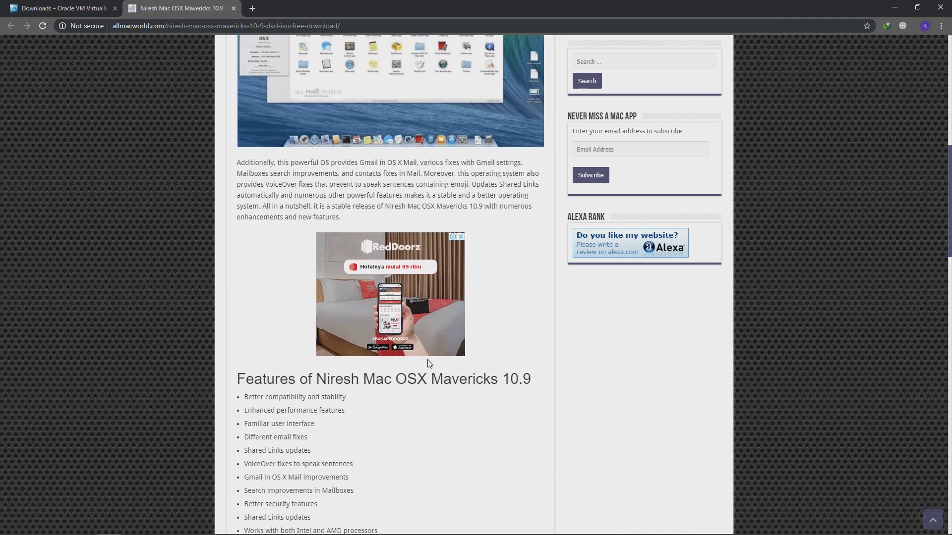
scroll(323, 165, "up", 4)
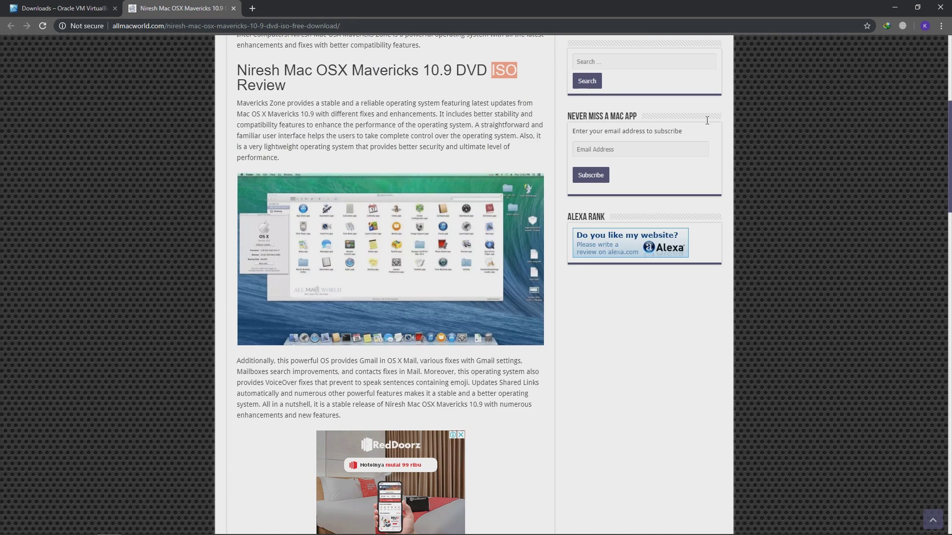
left_click(894, 8)
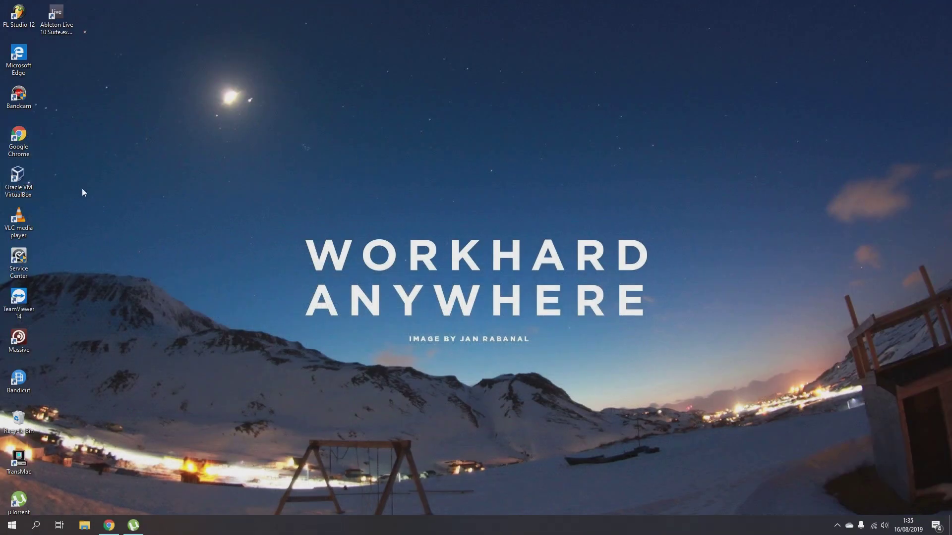
Launch VirtualBox and start a new machine named MAVERICKS, Mac OS X 10.9 Mavericks (64-bit)
double_click(17, 188)
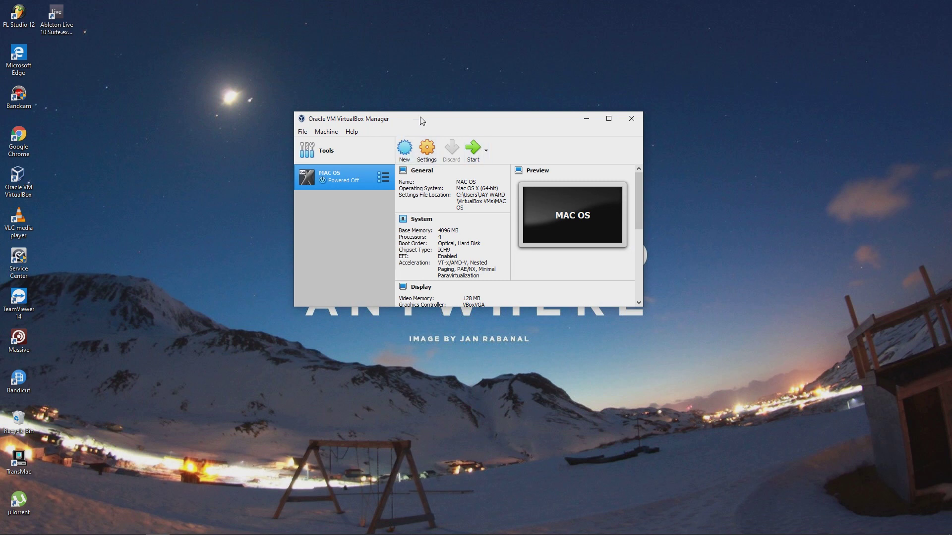
left_click(403, 151)
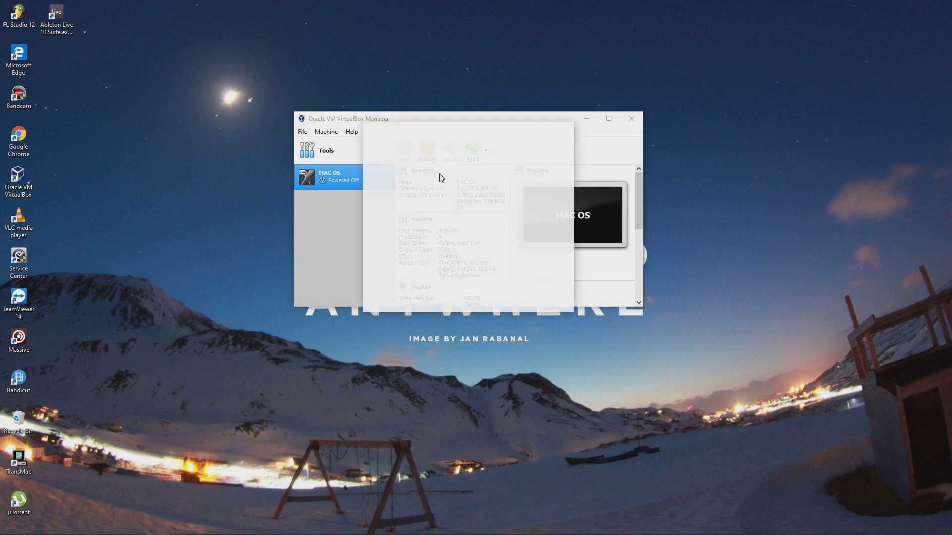
left_click(469, 209)
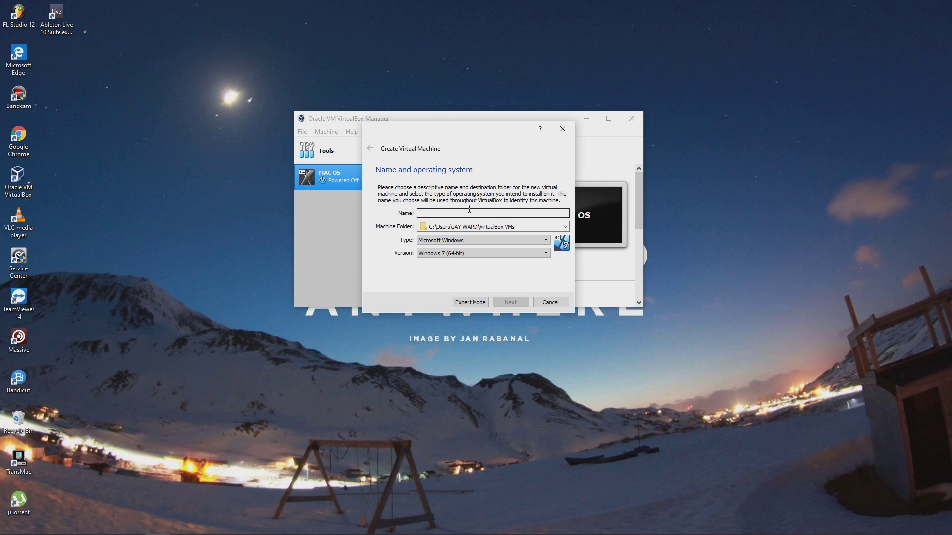
type("MAC")
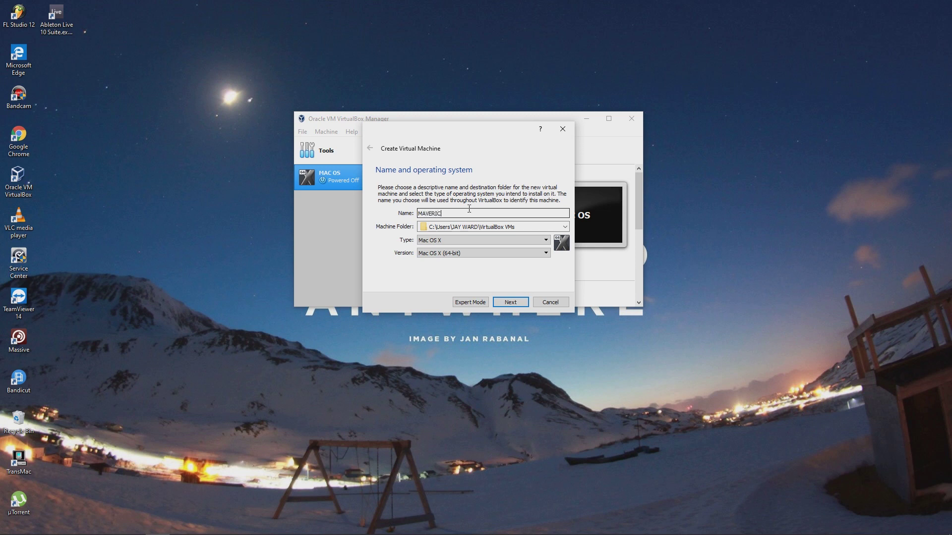
type("KS")
Keep the memory size at 2048 MB and continue to the hard disk step
left_click(510, 303)
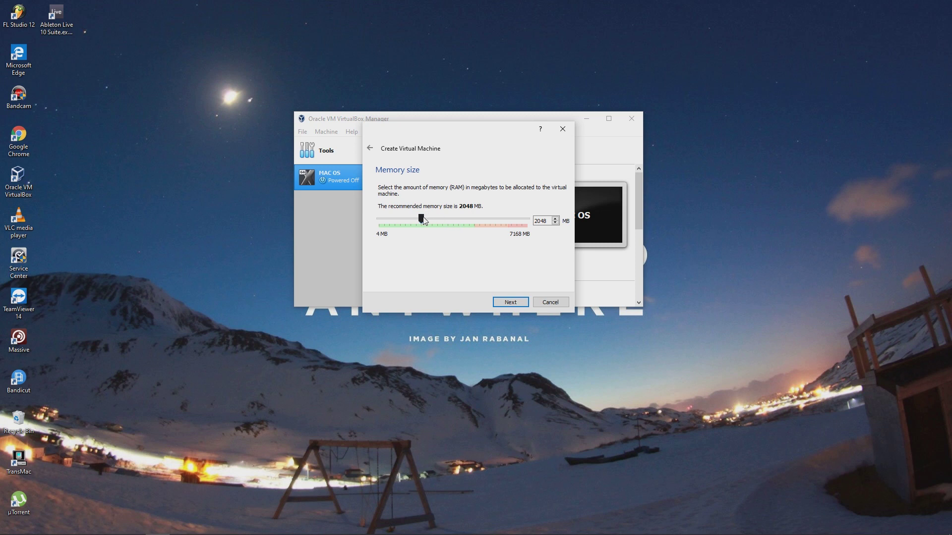
mouse_move(462, 6)
left_click(460, 206)
left_click(510, 303)
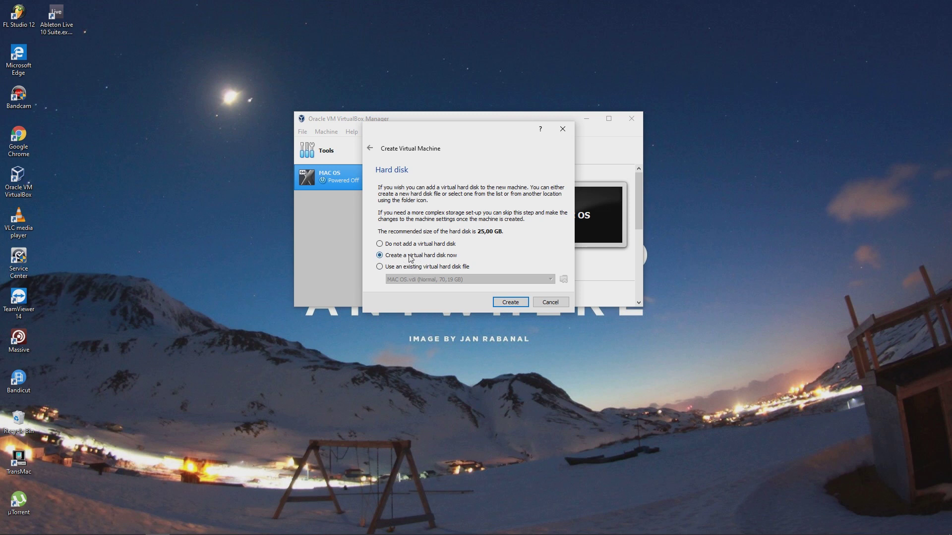
Create a dynamically allocated 10,44 GB VDI hard disk, MAVERICKS.vdi
left_click(510, 302)
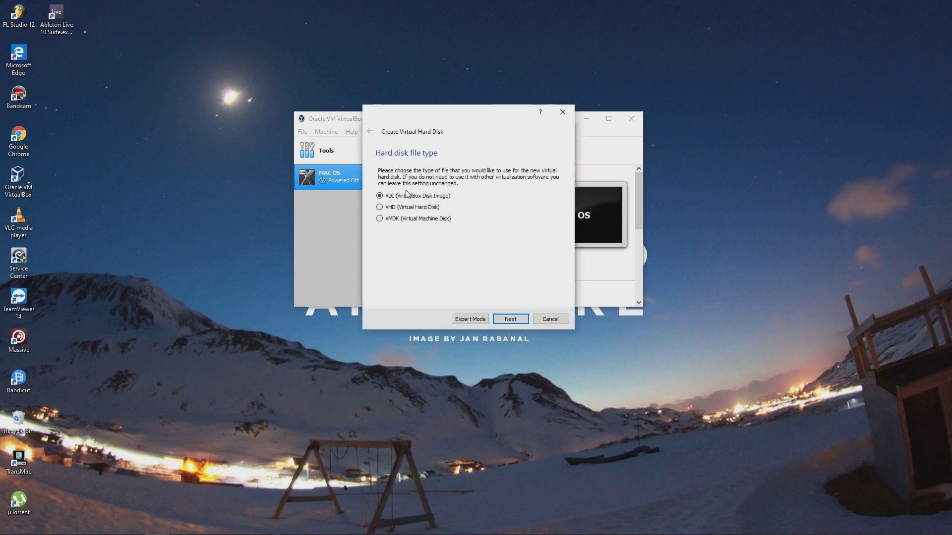
left_click(399, 196)
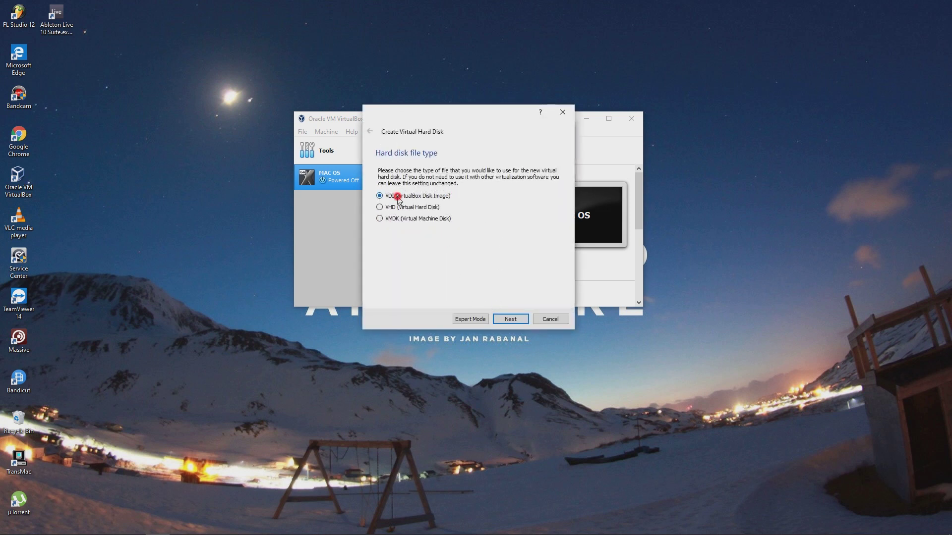
left_click(508, 319)
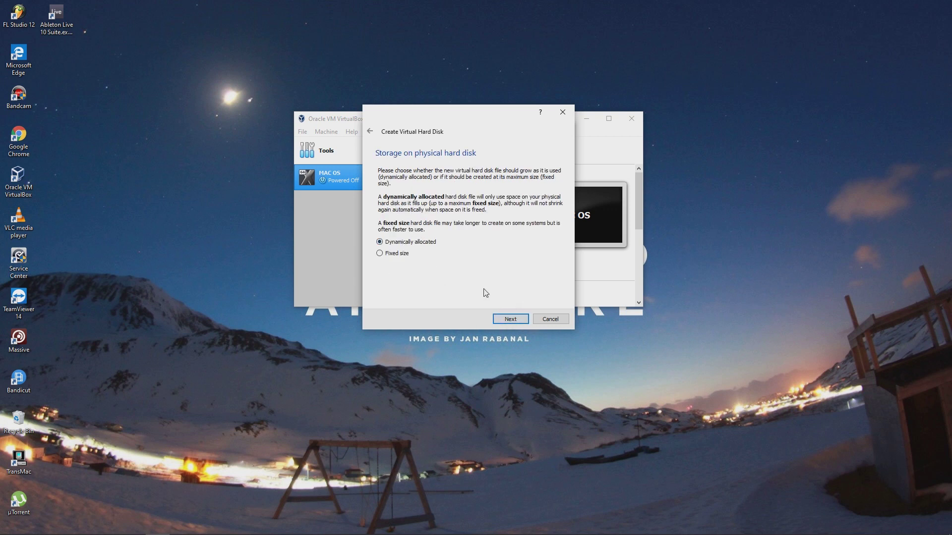
left_click(514, 323)
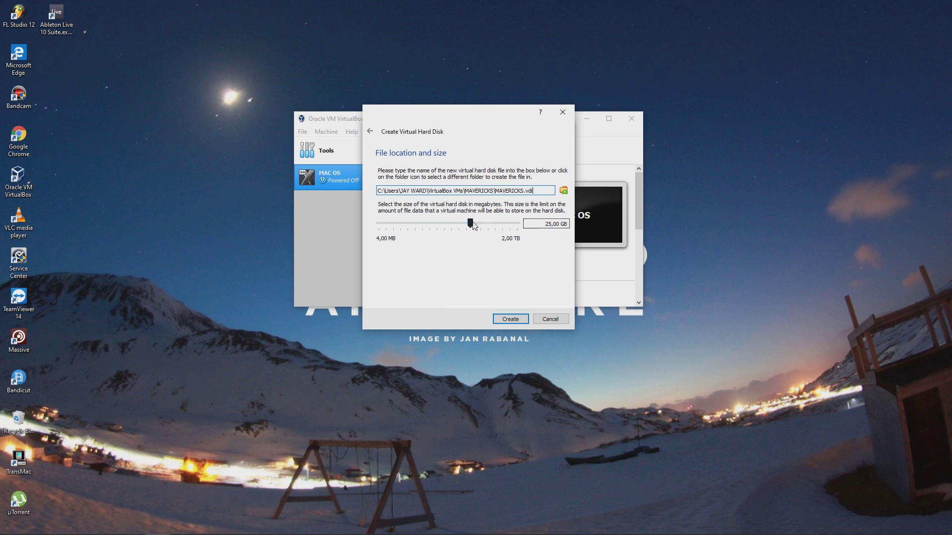
left_click_drag(470, 224, 470, 224)
left_click_drag(468, 223, 461, 224)
left_click(503, 322)
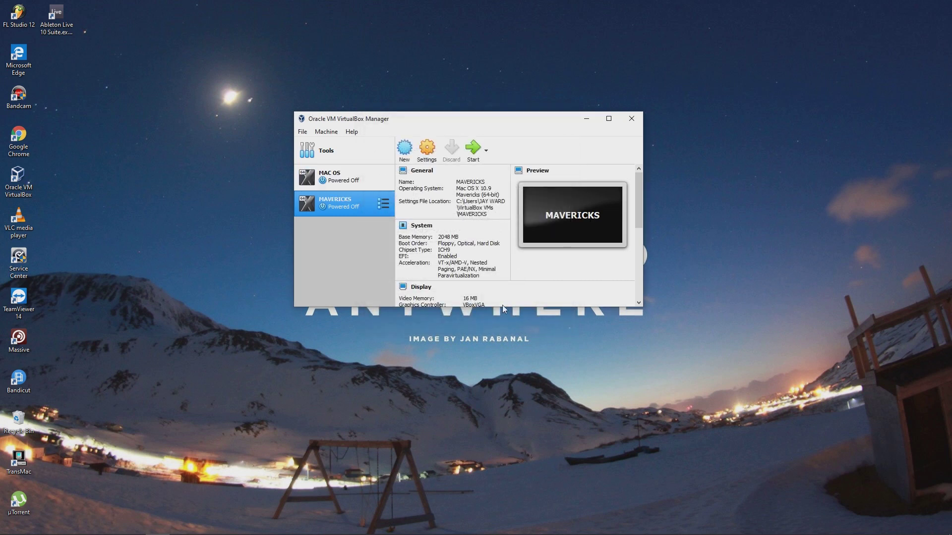
In MAVERICKS system settings, uncheck Floppy and move it down the boot order
left_click(429, 149)
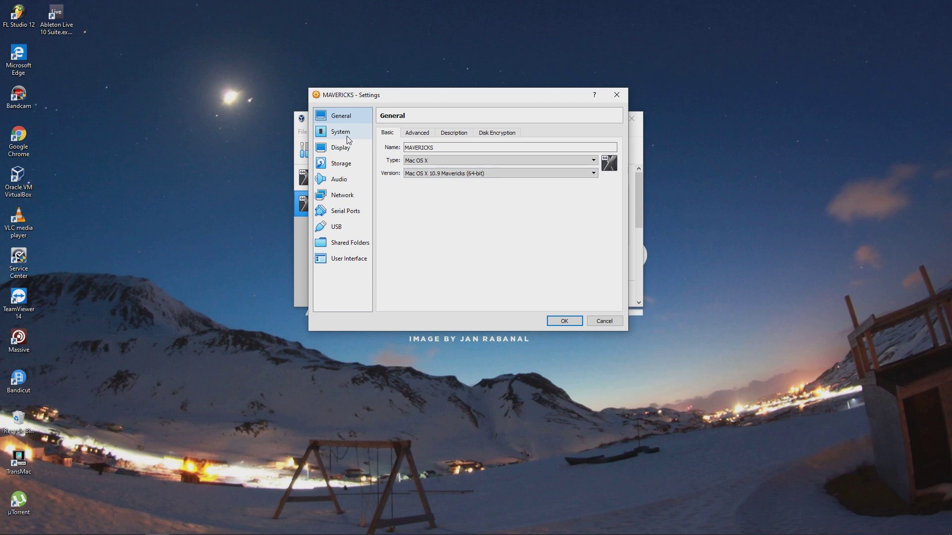
left_click(349, 135)
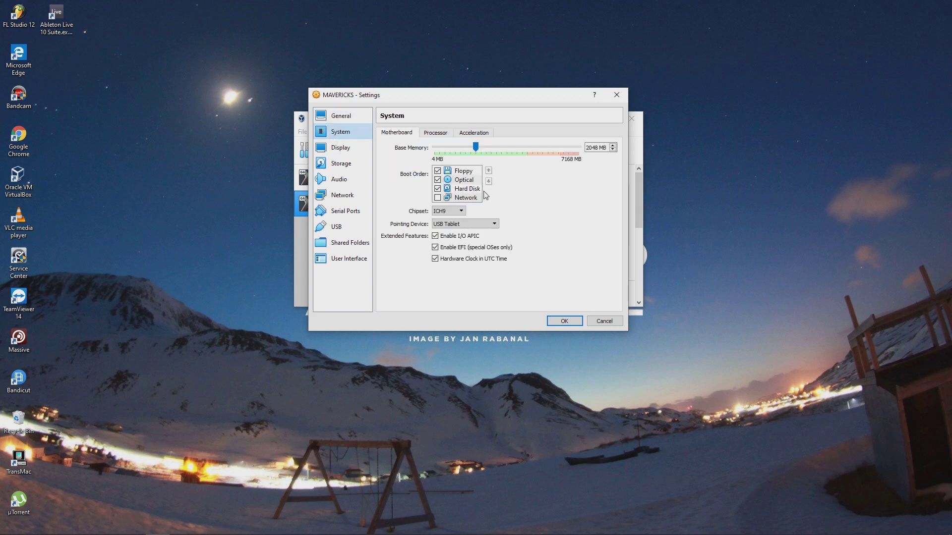
left_click(437, 171)
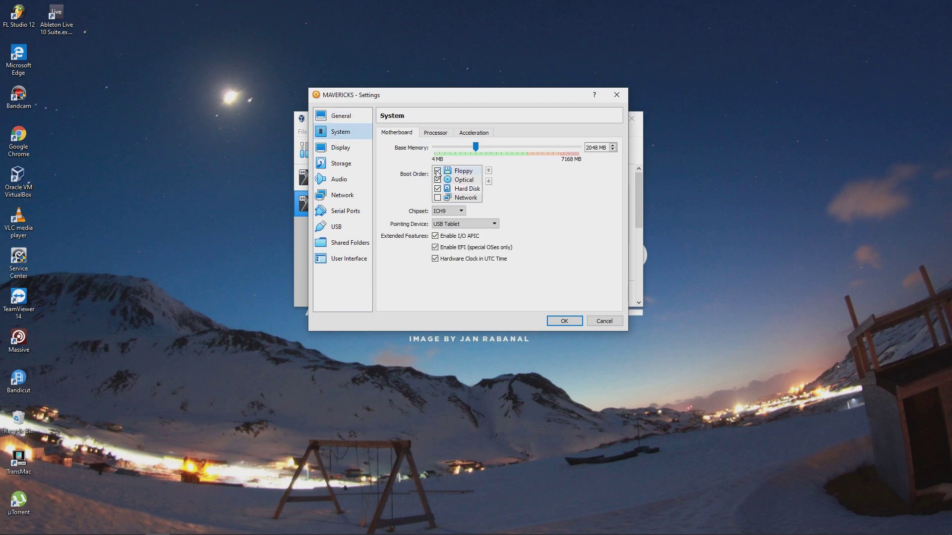
left_click(488, 180)
left_click(489, 181)
left_click(488, 181)
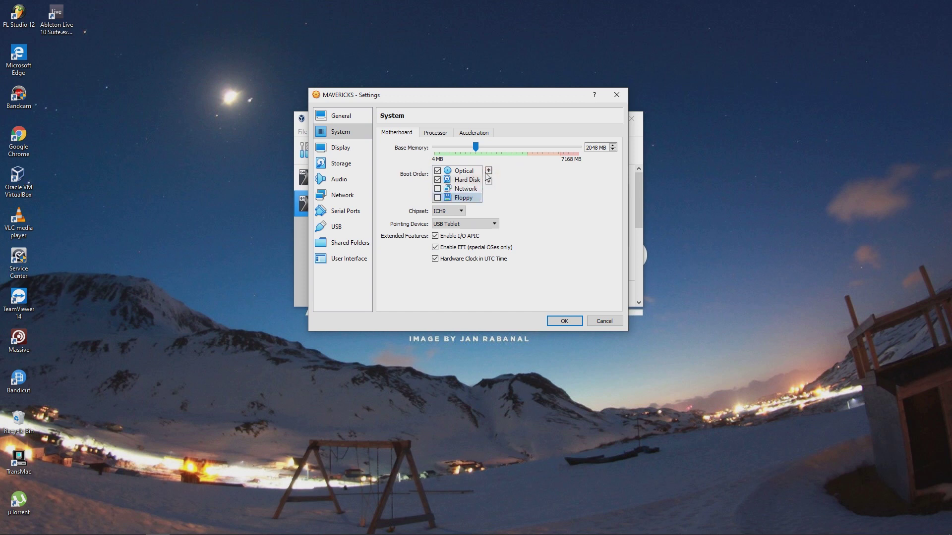
left_click(488, 171)
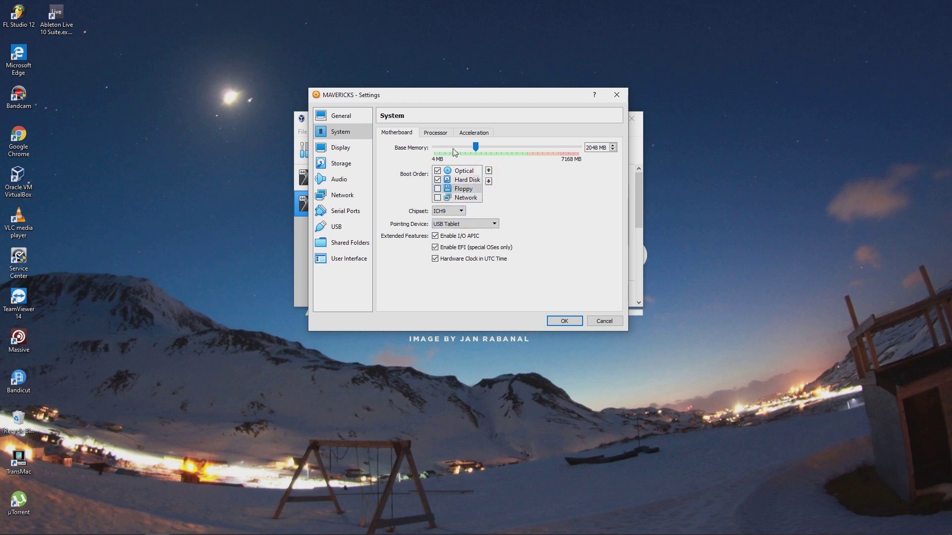
Give the machine 4 CPUs and 128 MB of video memory
left_click(436, 133)
left_click_drag(435, 148, 499, 147)
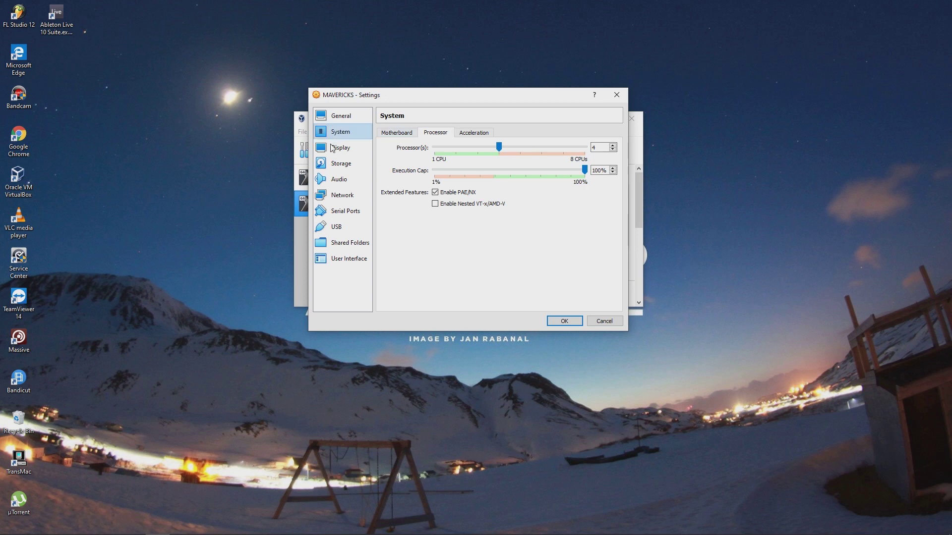
left_click(397, 132)
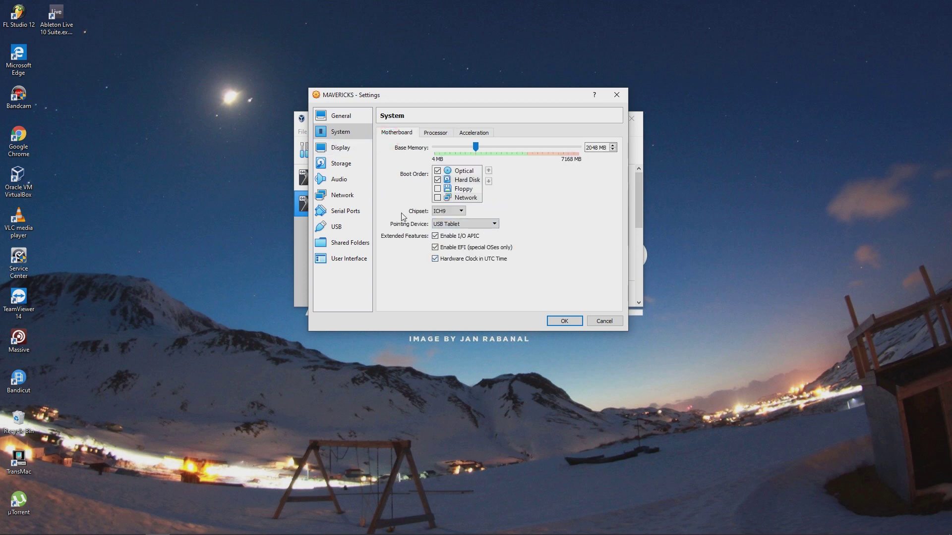
left_click(354, 148)
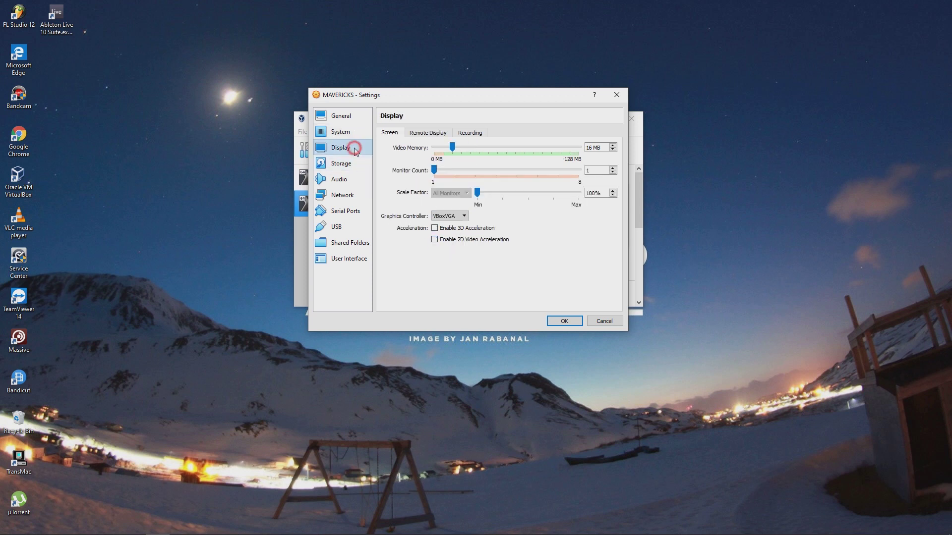
left_click_drag(452, 147, 579, 148)
Load OSX-Mavericks.iso from the F: drive's iso MAC OS X folder into the optical drive and save
left_click(330, 164)
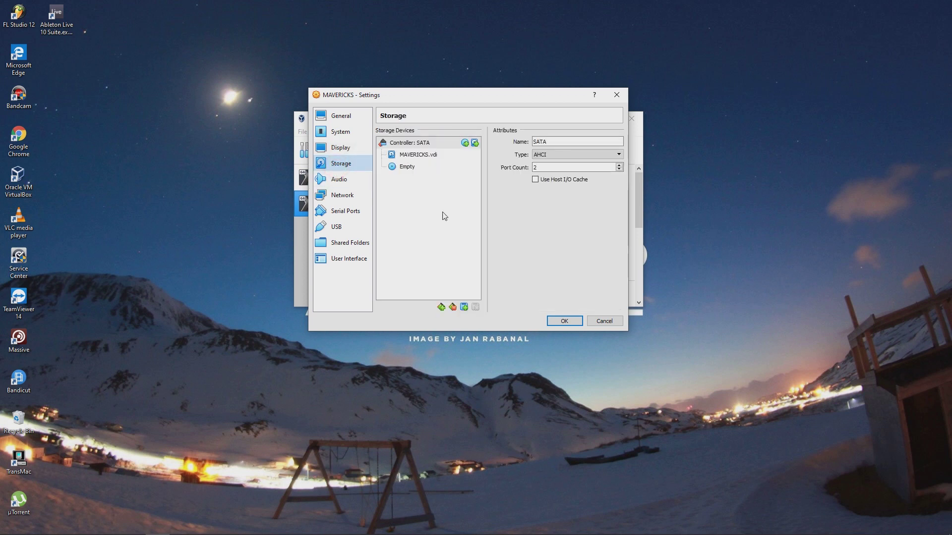
left_click(406, 169)
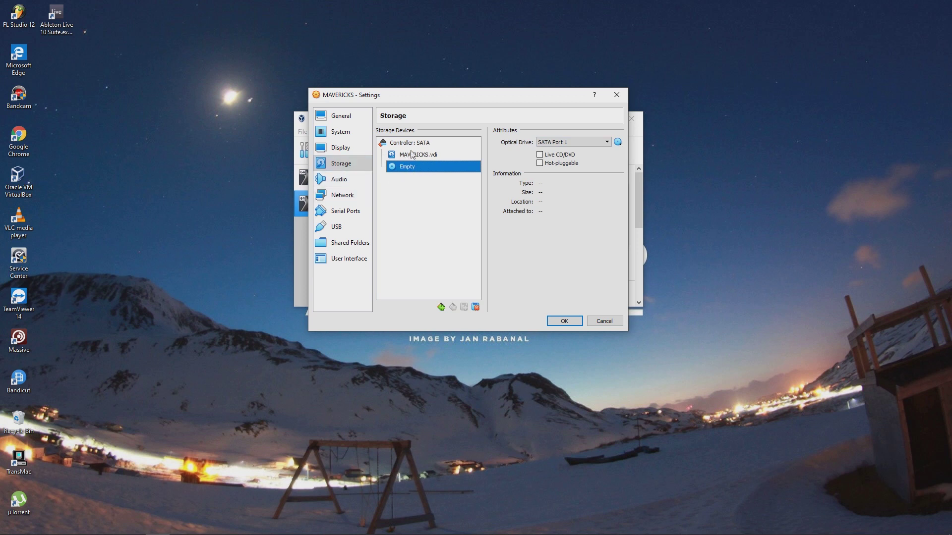
left_click(618, 142)
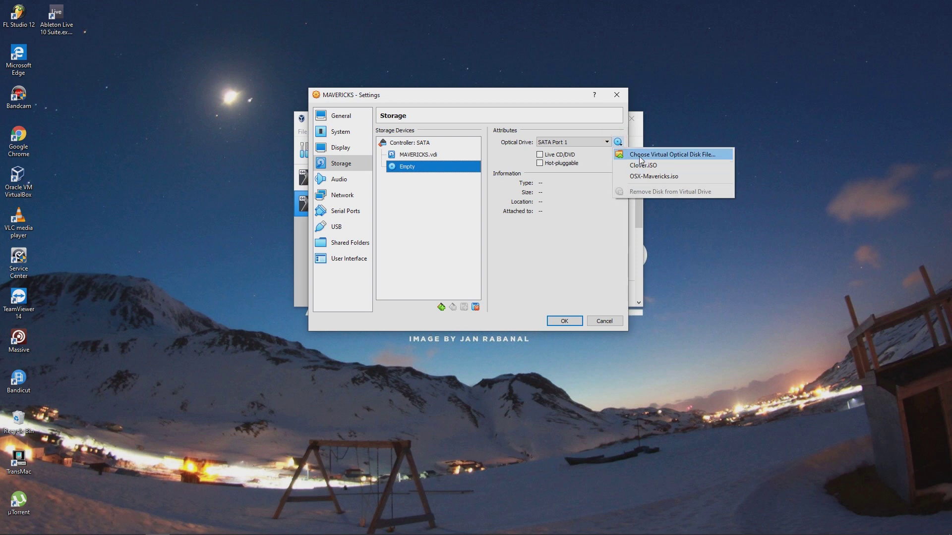
left_click(639, 156)
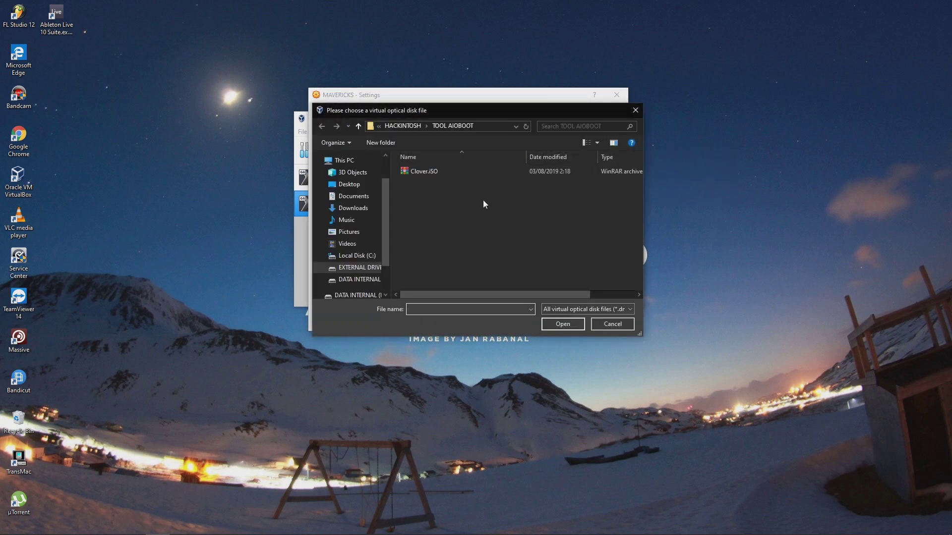
scroll(389, 254, "down", 2)
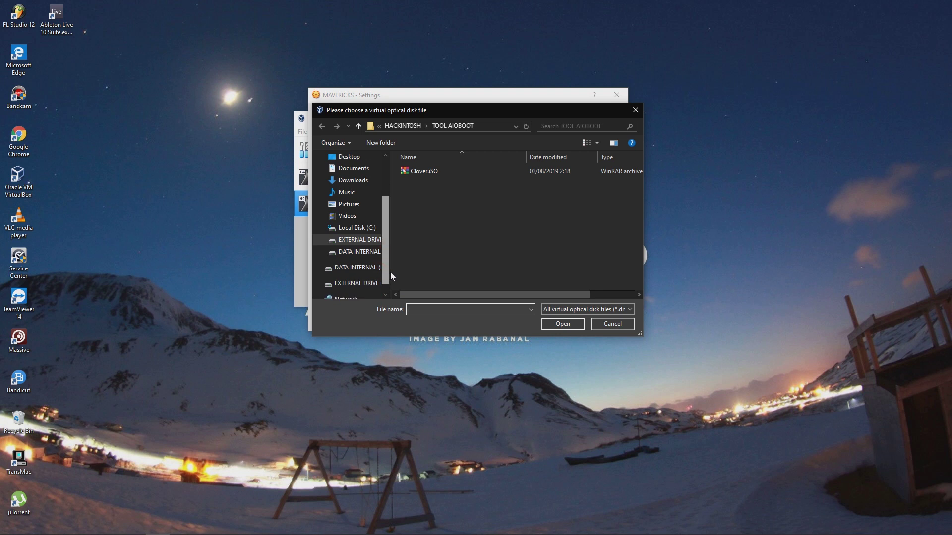
left_click(356, 255)
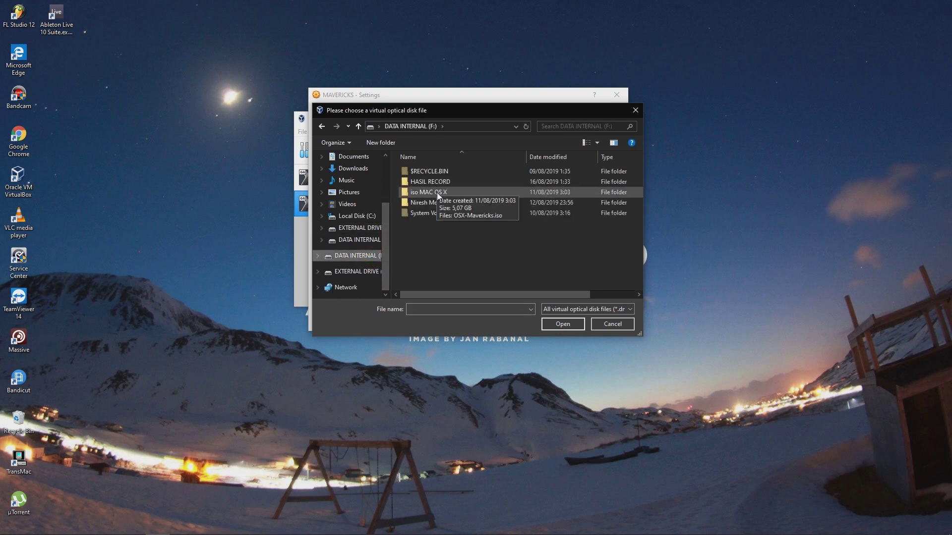
double_click(436, 193)
left_click(430, 174)
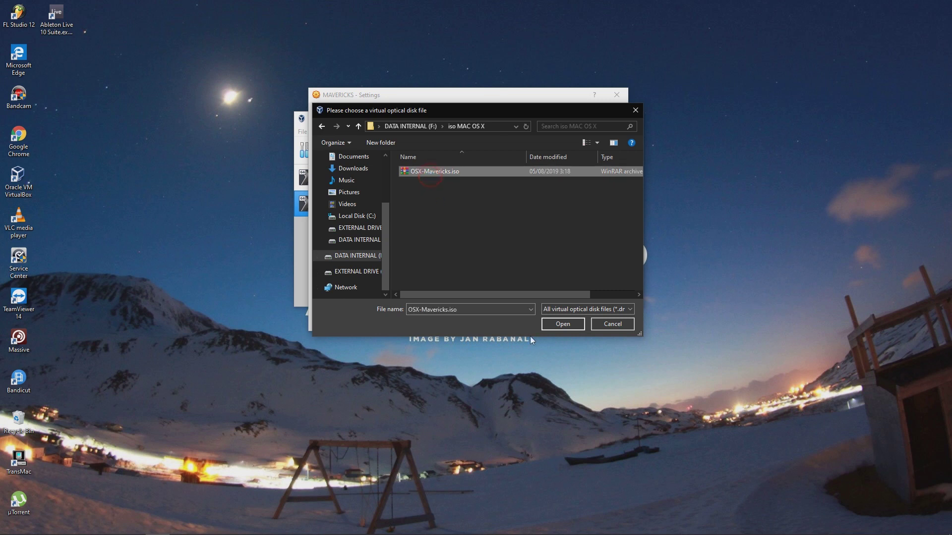
left_click(546, 325)
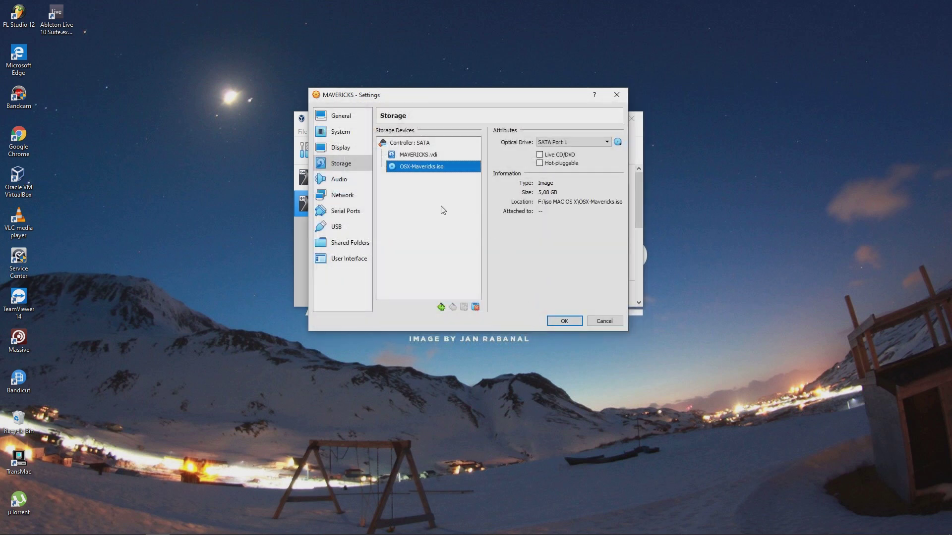
left_click(564, 321)
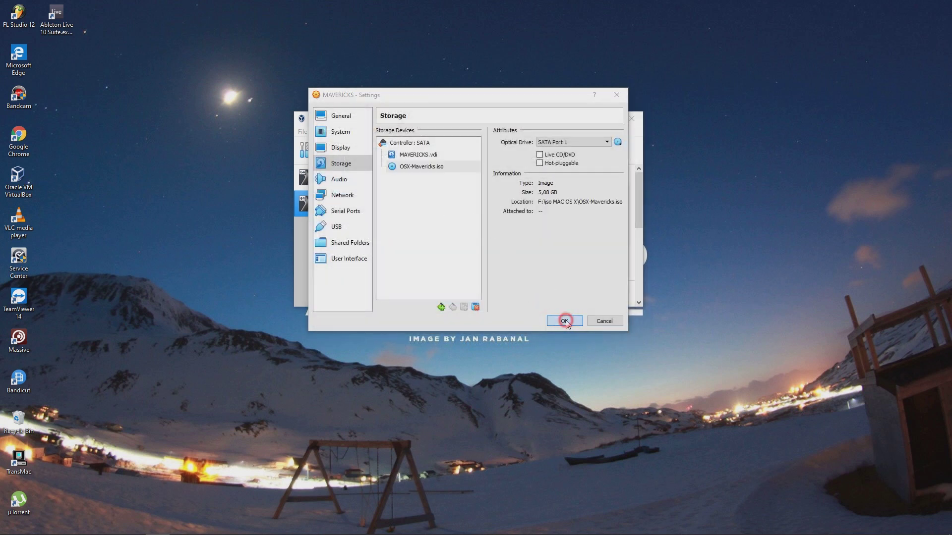
left_click(430, 151)
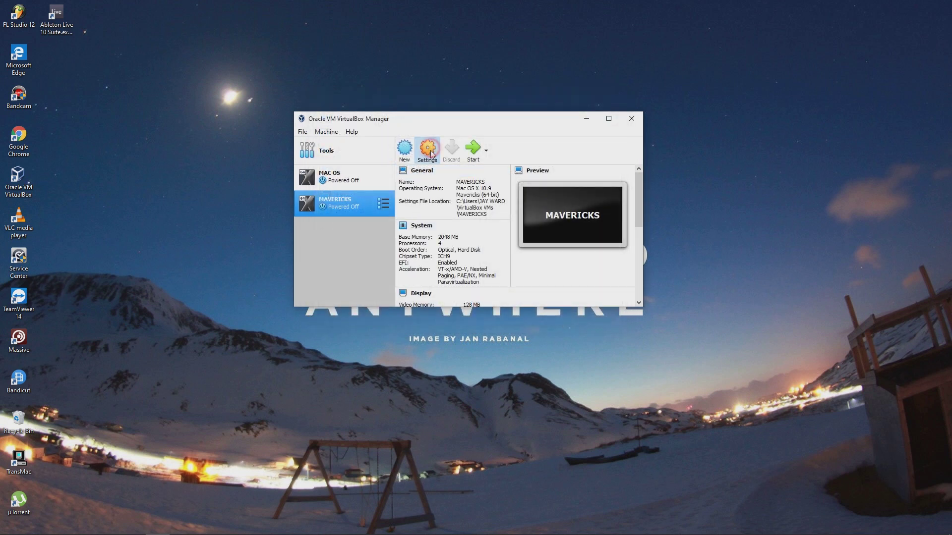
Review Audio, Network, Serial Ports, USB, Shared Folders and User Interface unchanged, then start MAVERICKS
left_click(340, 180)
left_click(348, 196)
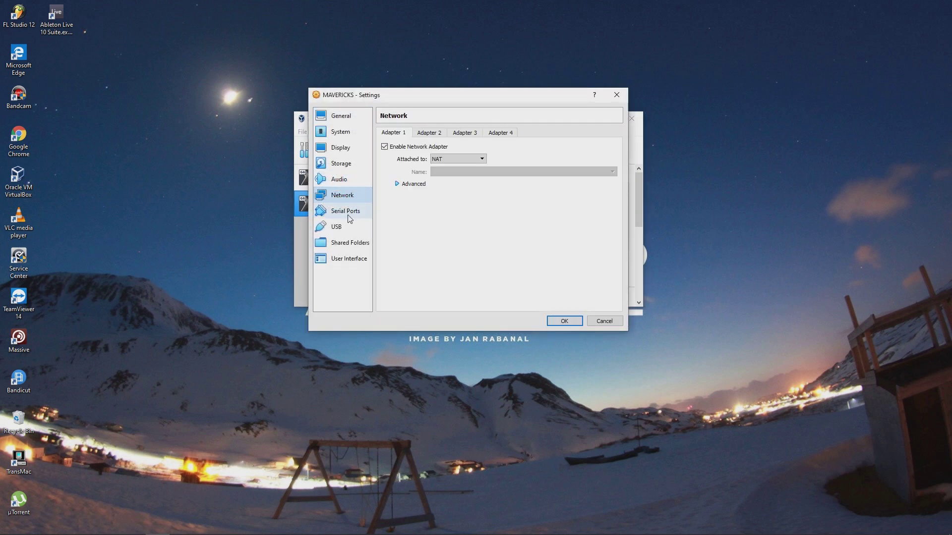
left_click(345, 212)
left_click(347, 227)
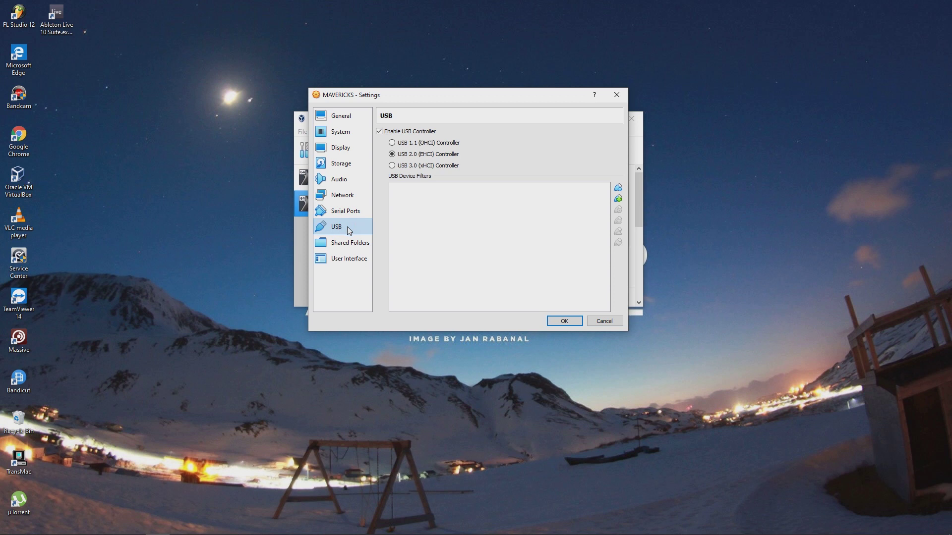
left_click(348, 243)
left_click(352, 260)
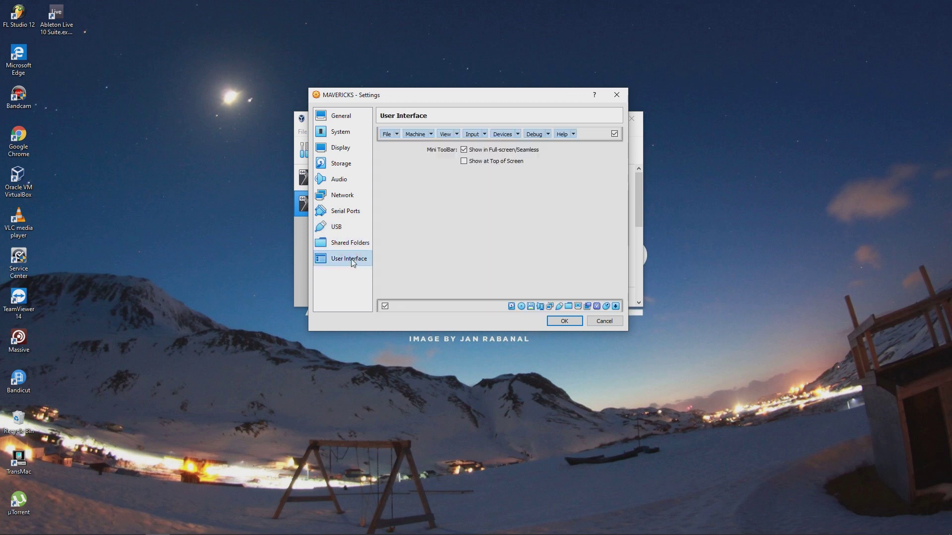
left_click(565, 322)
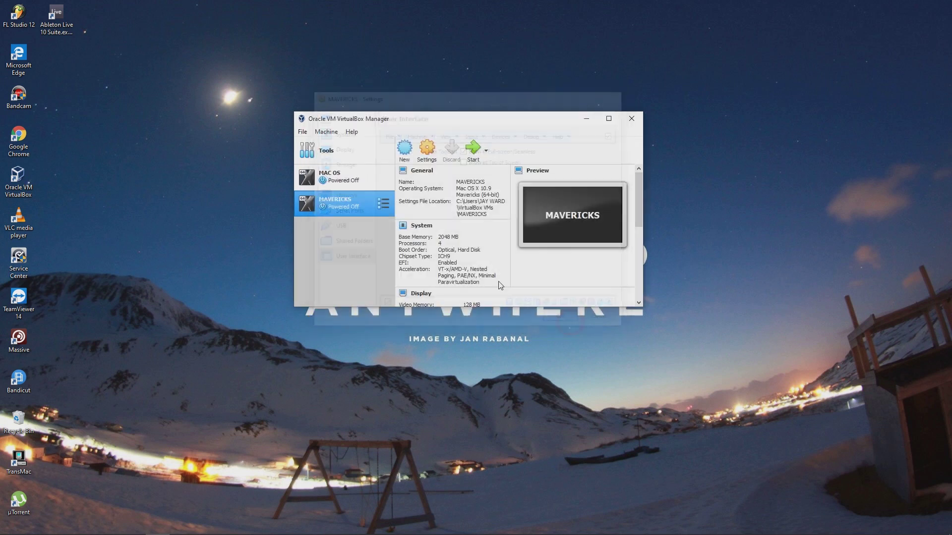
left_click(473, 158)
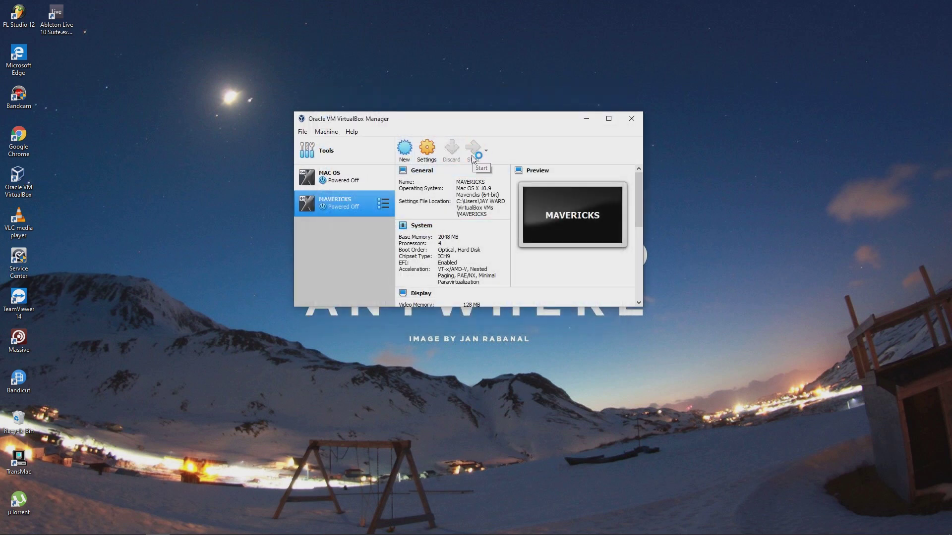
Dismiss the keyboard auto-capture notice and move the MAVERICKS window toward the top-left
mouse_move(549, 5)
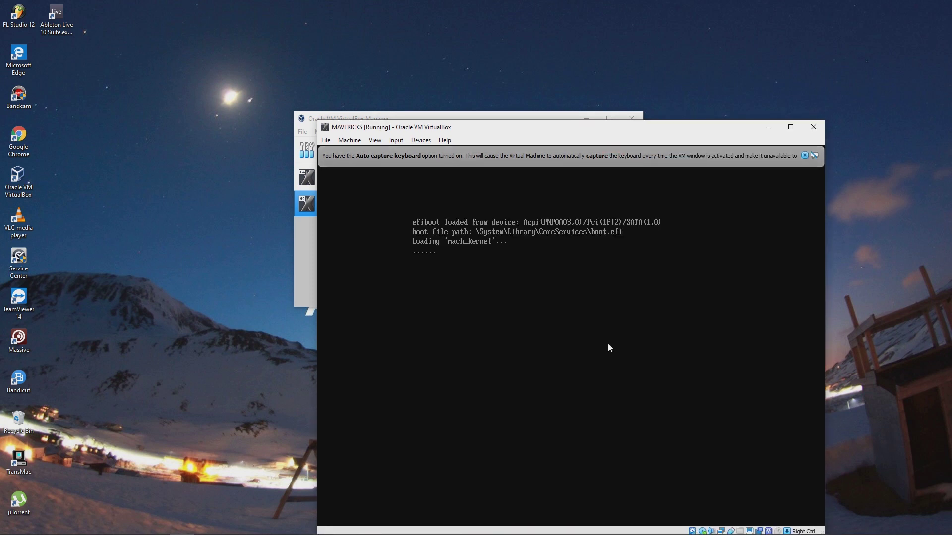
left_click(803, 156)
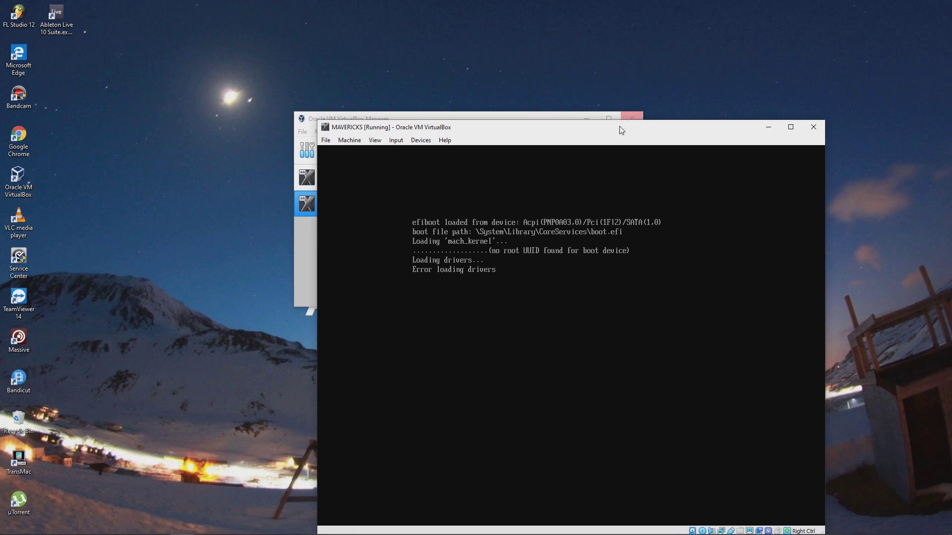
left_click_drag(621, 131, 417, 21)
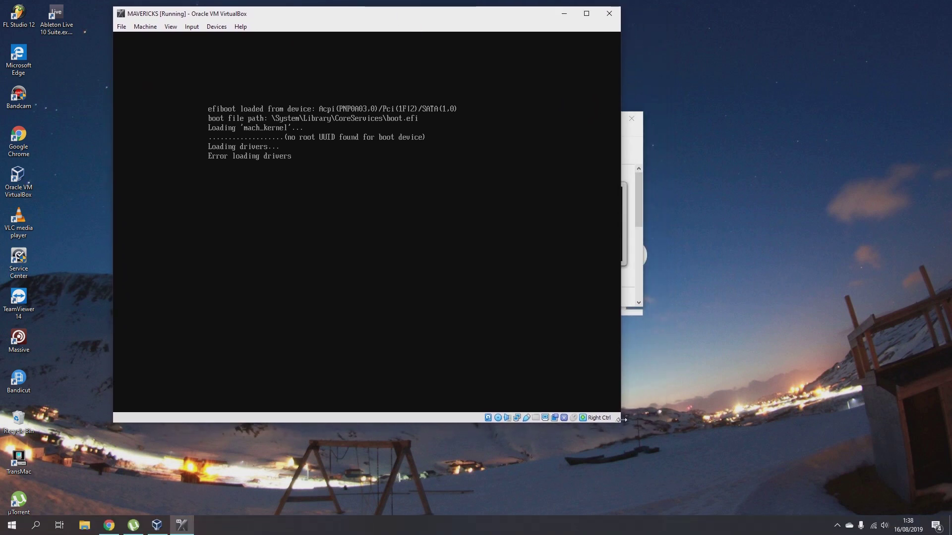
Enlarge the MAVERICKS window, enter an empty command at the UEFI Shell> prompt, then close the machine
left_click_drag(619, 421, 631, 441)
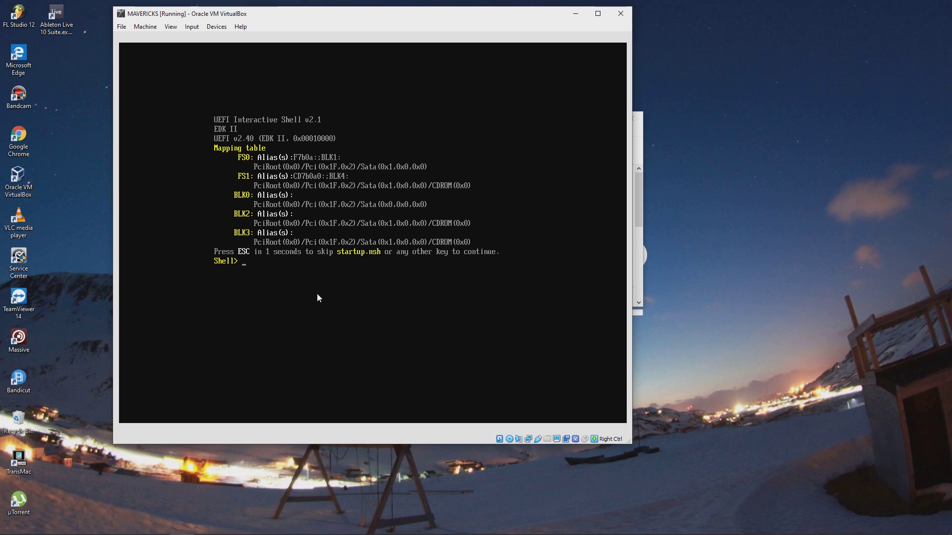
key("Return")
key("Return")
key("Return")
key("Return")
left_click(620, 15)
Power off MAVERICKS, then uncheck Enable EFI and Hardware Clock in UTC Time in System settings
left_click(350, 240)
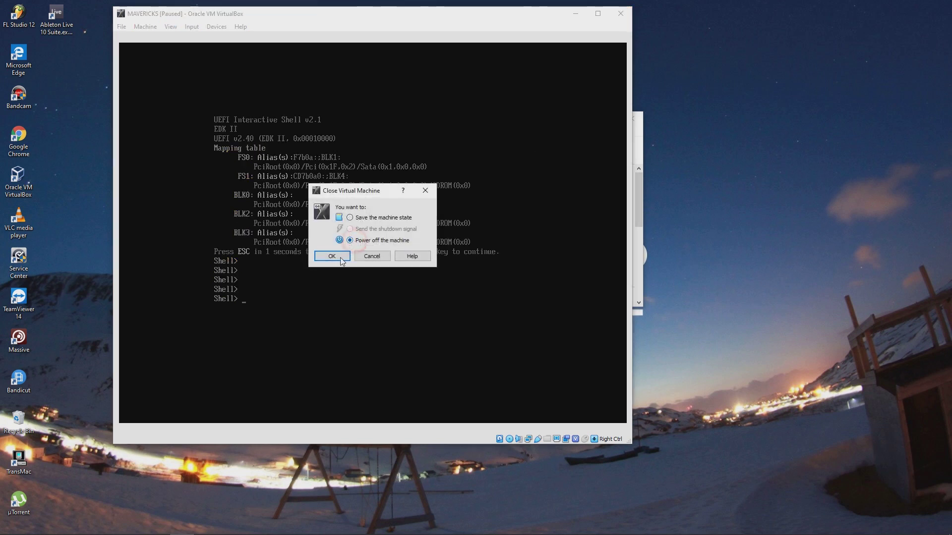
left_click(337, 257)
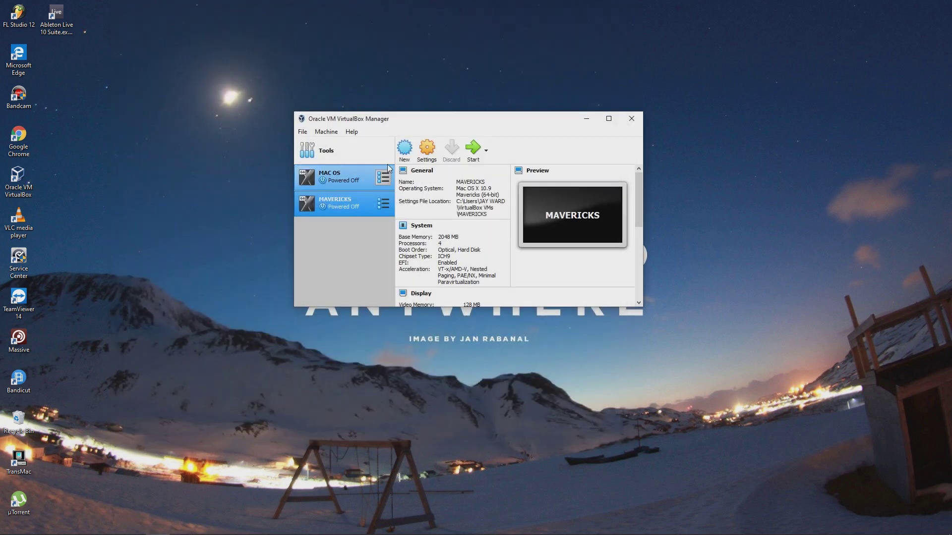
left_click(427, 151)
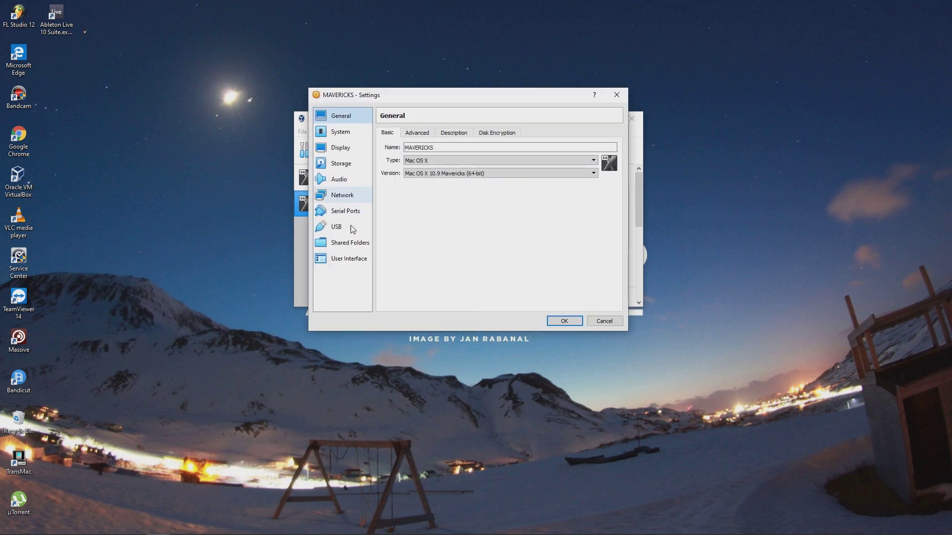
left_click(362, 135)
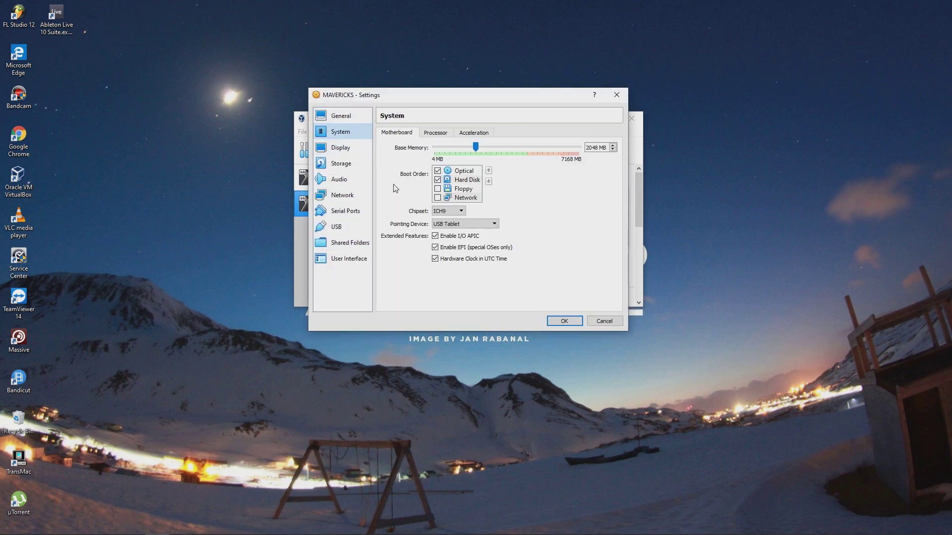
left_click(444, 248)
left_click(444, 258)
left_click(565, 320)
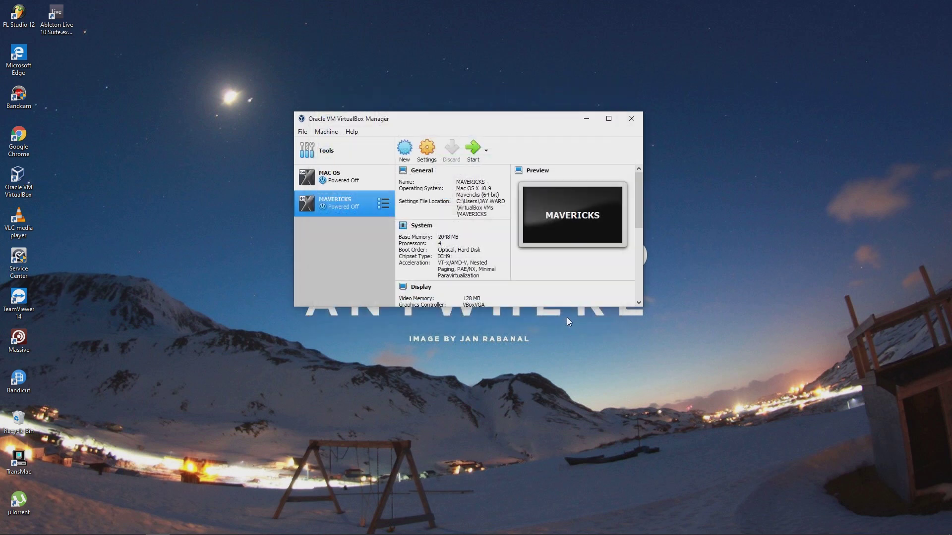
Start MAVERICKS again and boot it with the 'amd' boot option, dismissing the notice bars
left_click(471, 153)
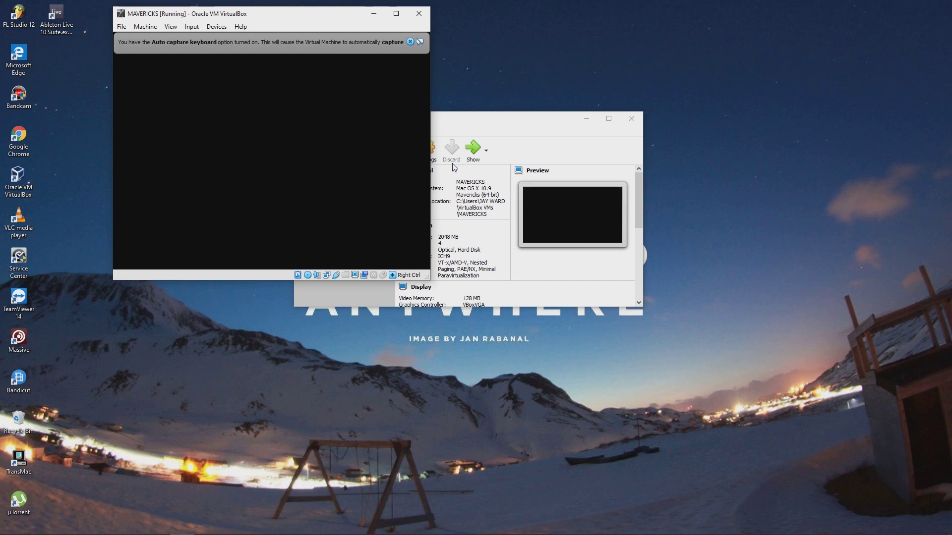
left_click(409, 42)
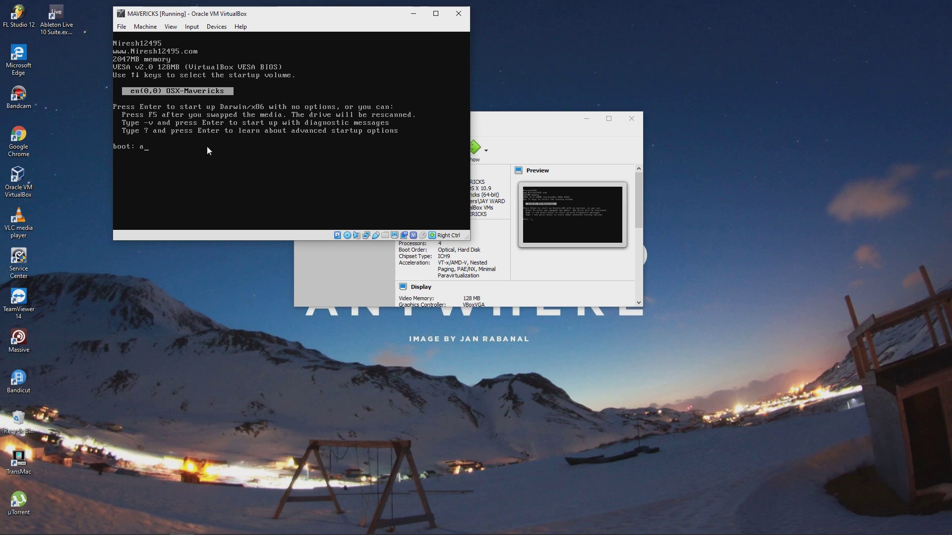
type("md")
key("Return")
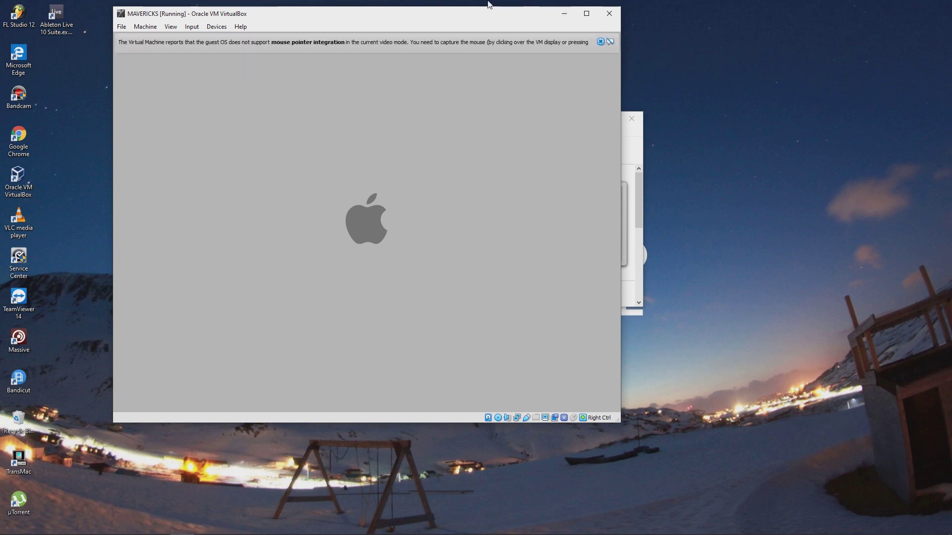
left_click(599, 42)
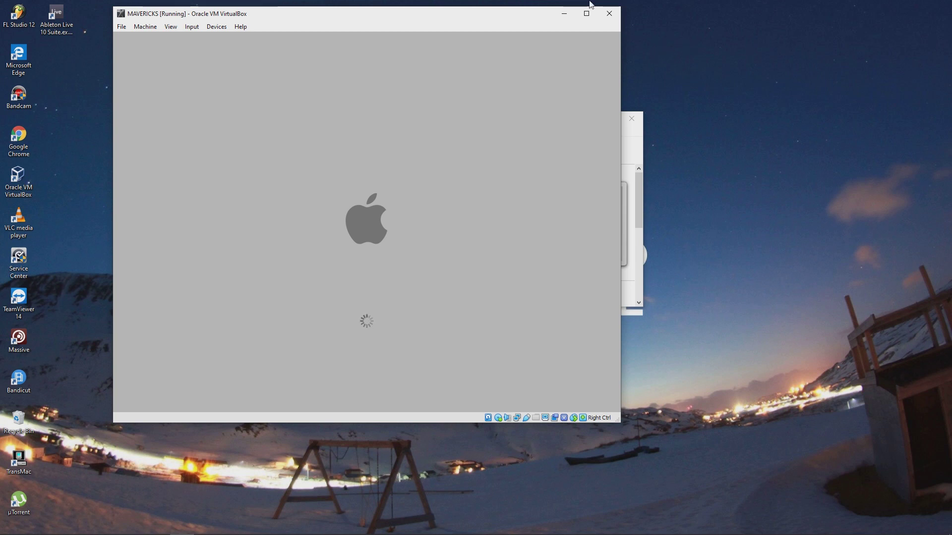
Keep Use English as the main language and continue to the Install OS X welcome screen
mouse_move(589, 3)
left_click(523, 6)
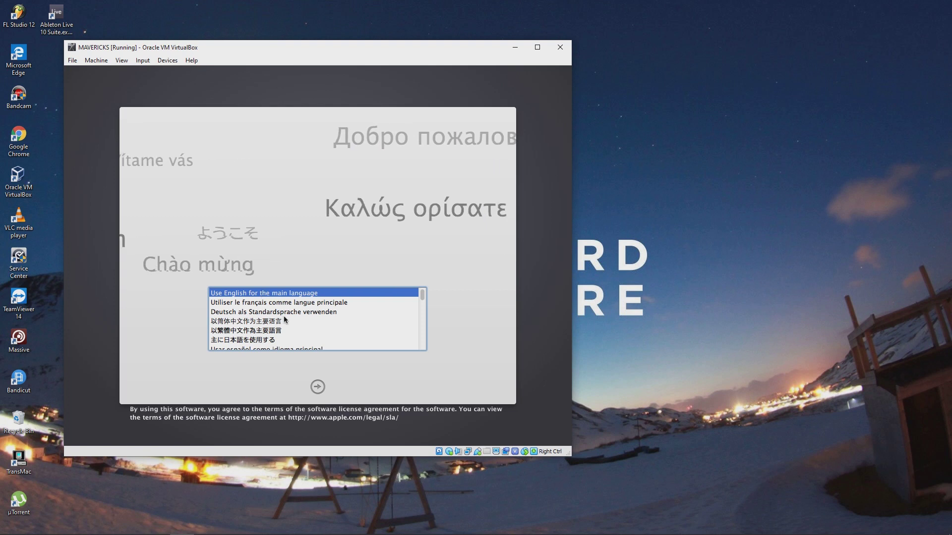
left_click(316, 386)
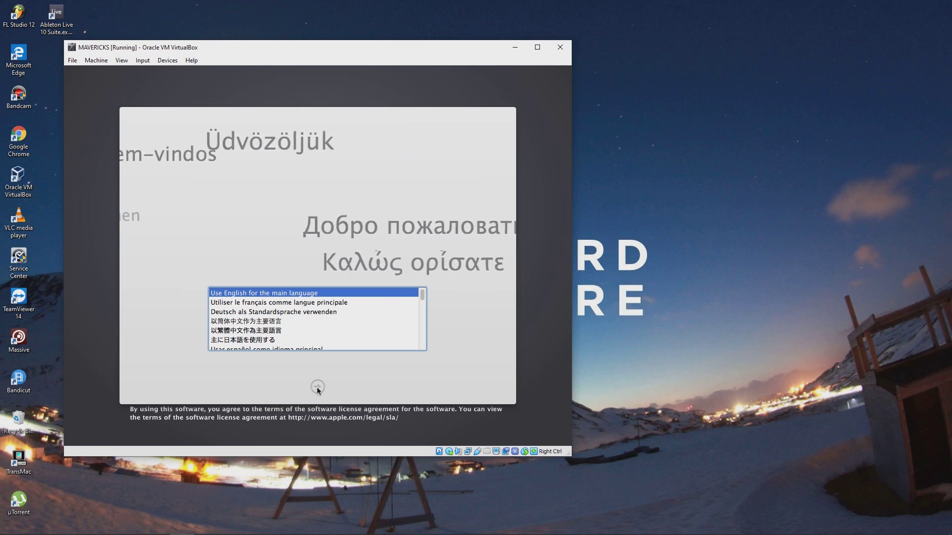
left_click(317, 387)
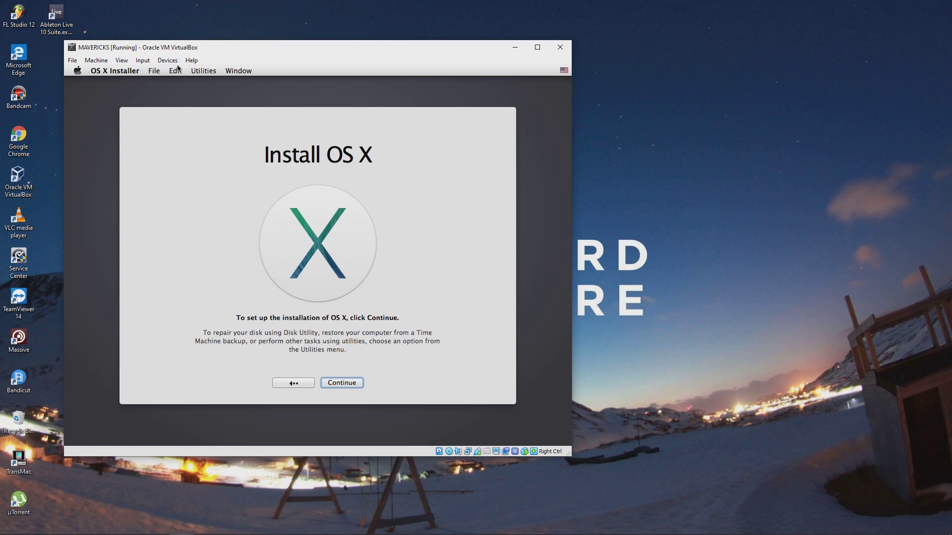
Launch Disk Utility from the installer's Utilities menu and select the 11.21 GB VBOX HARDDISK
left_click(203, 70)
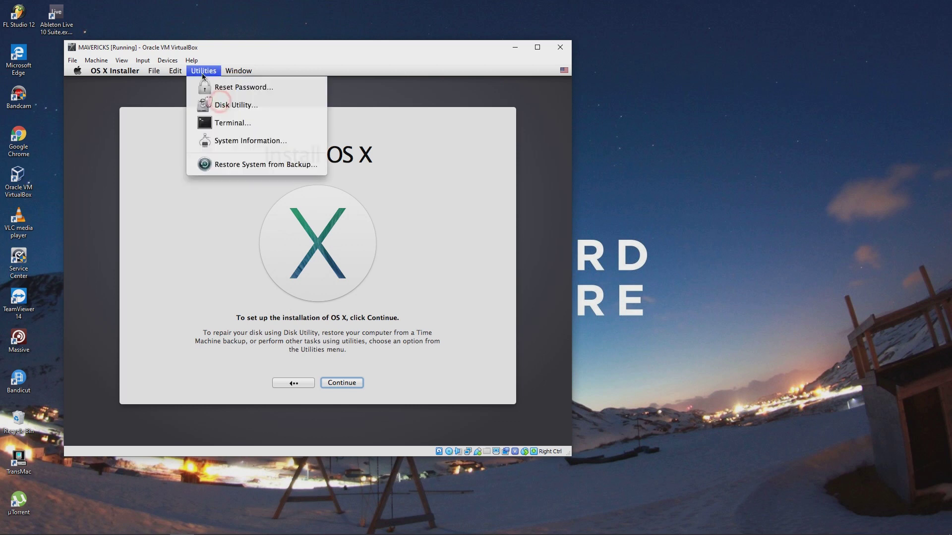
left_click(207, 105)
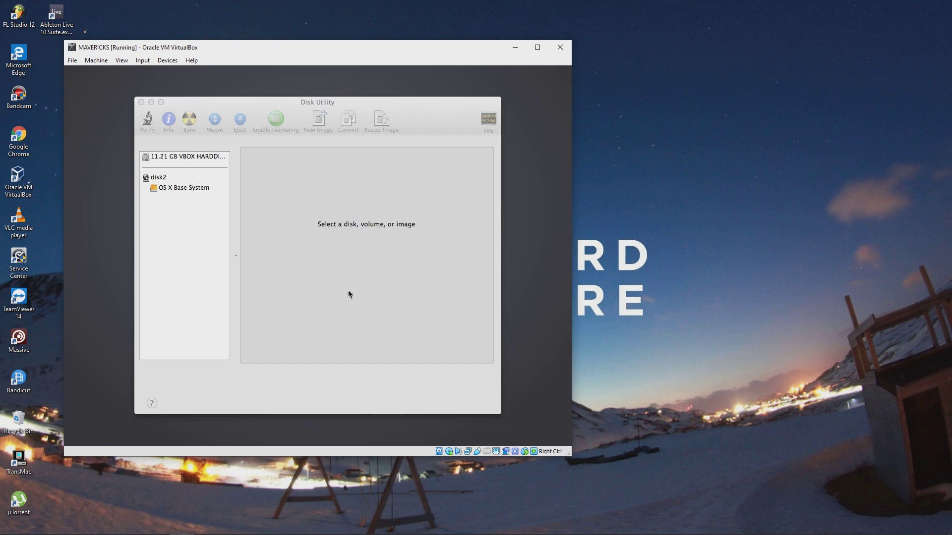
left_click(190, 158)
left_click(190, 159)
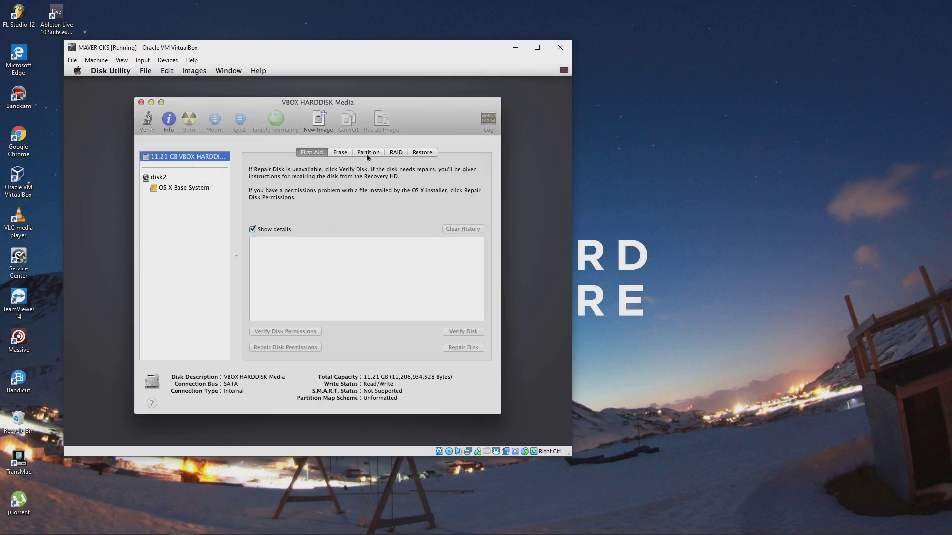
Erase the disk as Mac OS Extended (Journaled) named JAY, confirming the erase
left_click(338, 153)
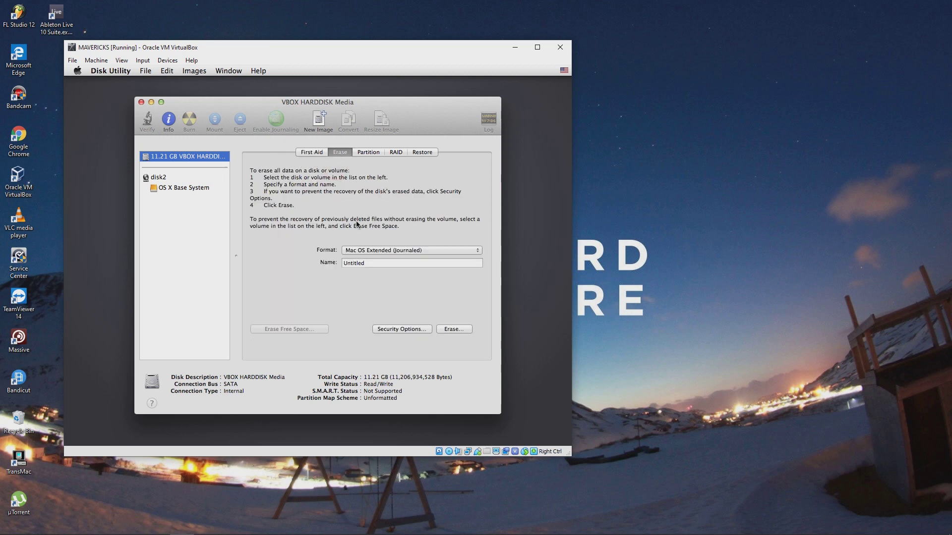
left_click(402, 264)
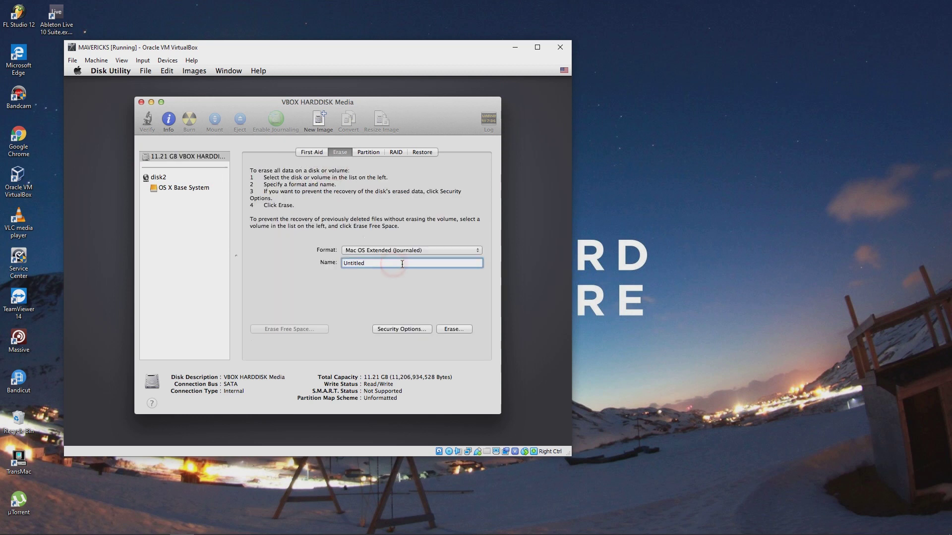
left_click_drag(402, 263, 283, 251)
type("JAY")
left_click(390, 249)
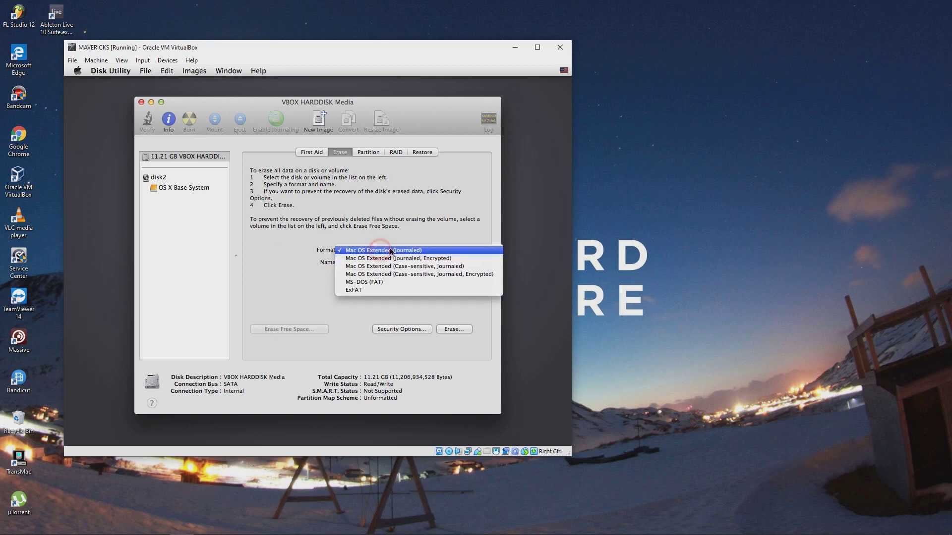
left_click(391, 251)
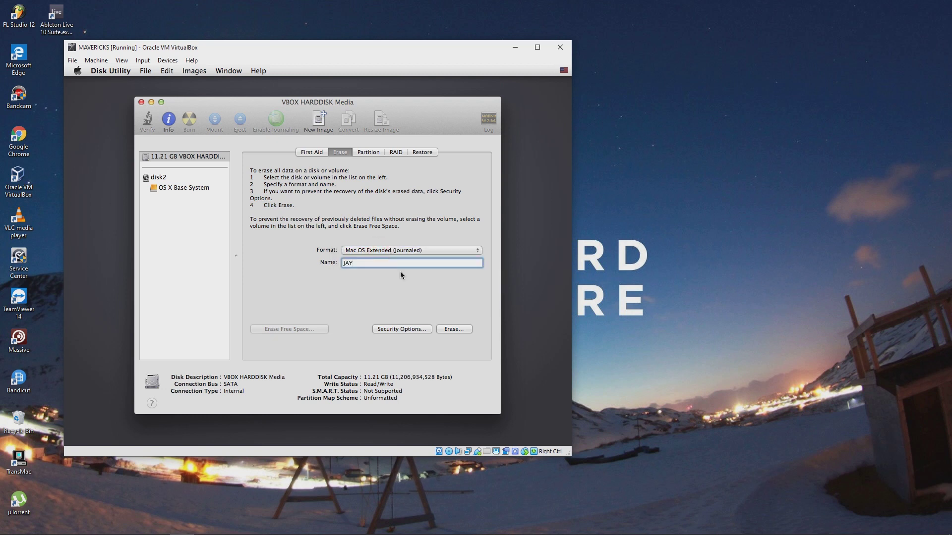
left_click(452, 329)
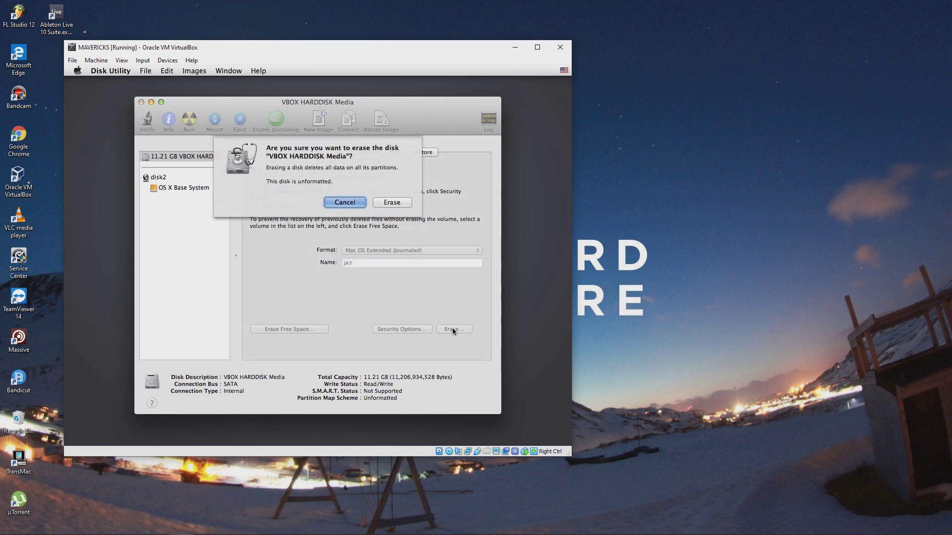
left_click(390, 203)
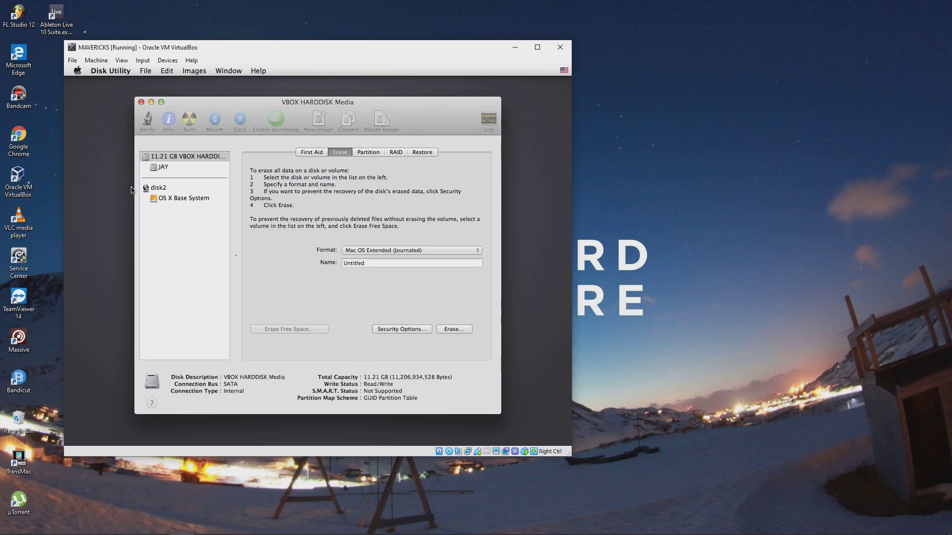
Quit Disk Utility, accept the licence, pick JAY as install disk and open Customize
left_click(141, 102)
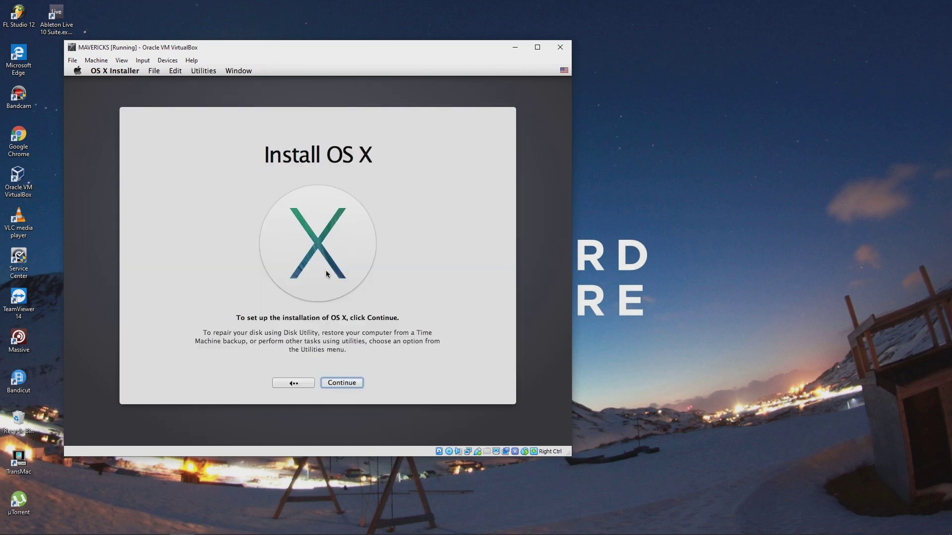
left_click(341, 383)
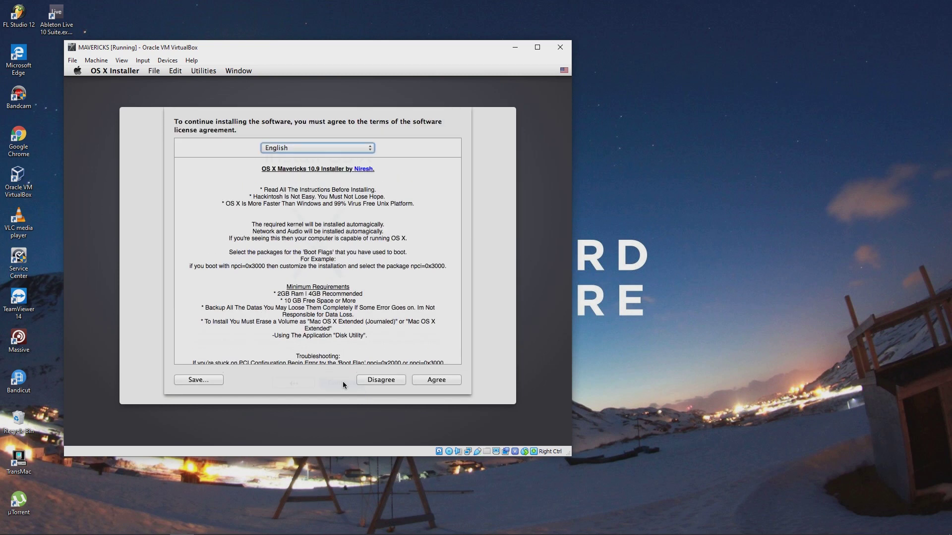
left_click(421, 380)
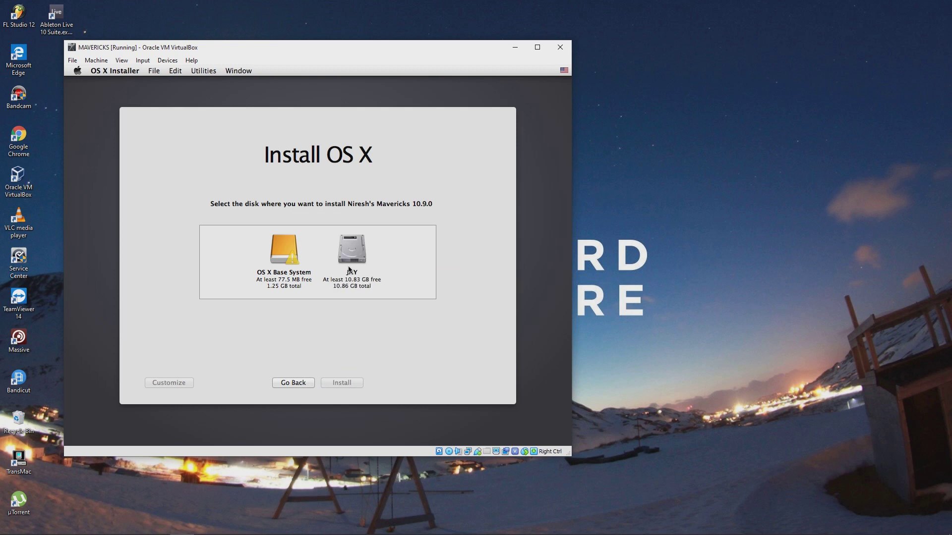
left_click(359, 245)
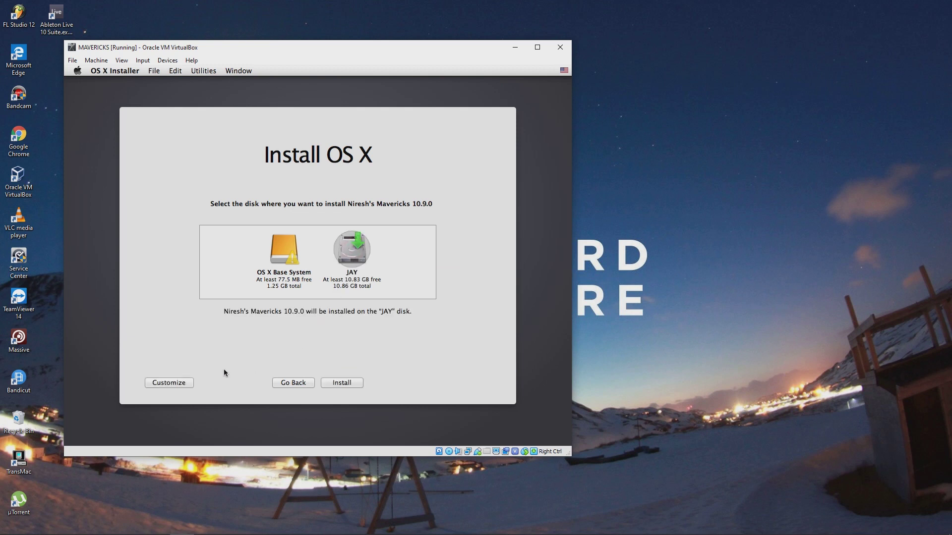
left_click(187, 384)
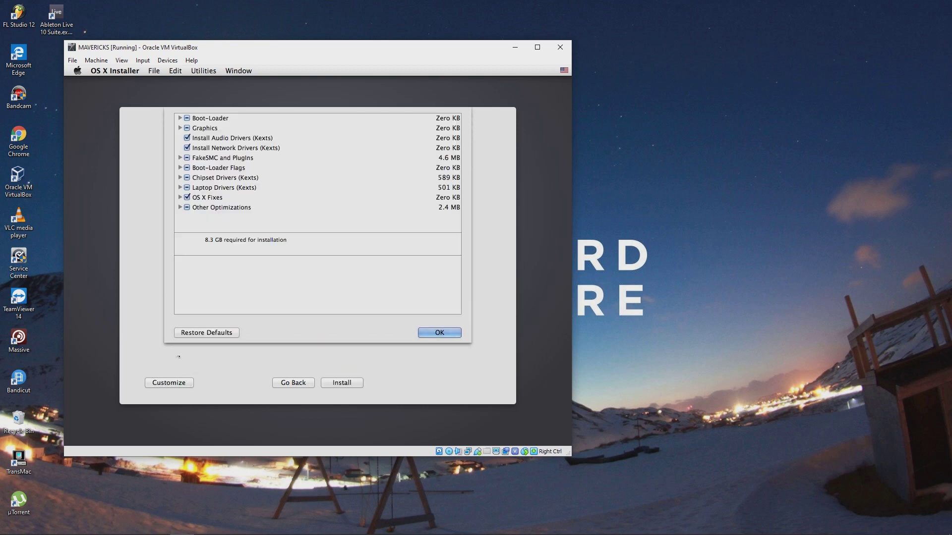
left_click(180, 128)
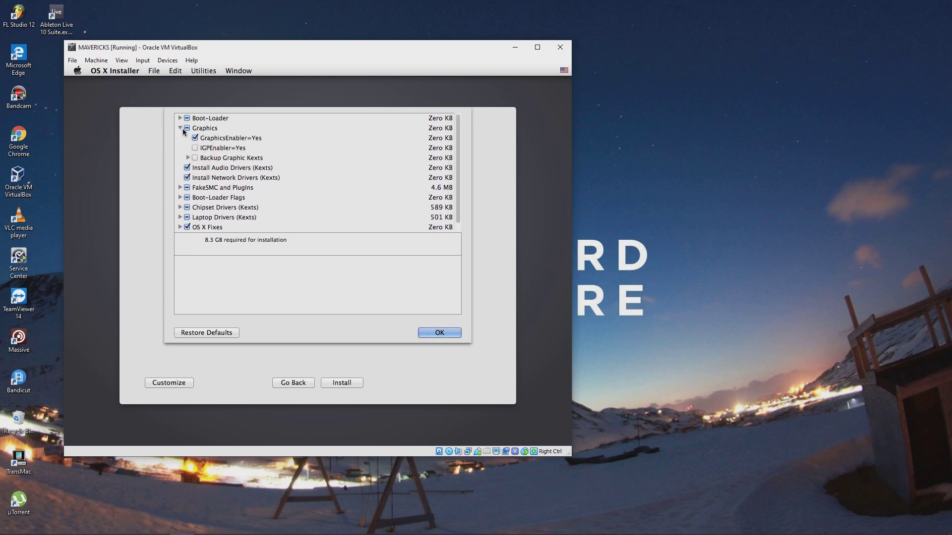
left_click(192, 159)
left_click(193, 158)
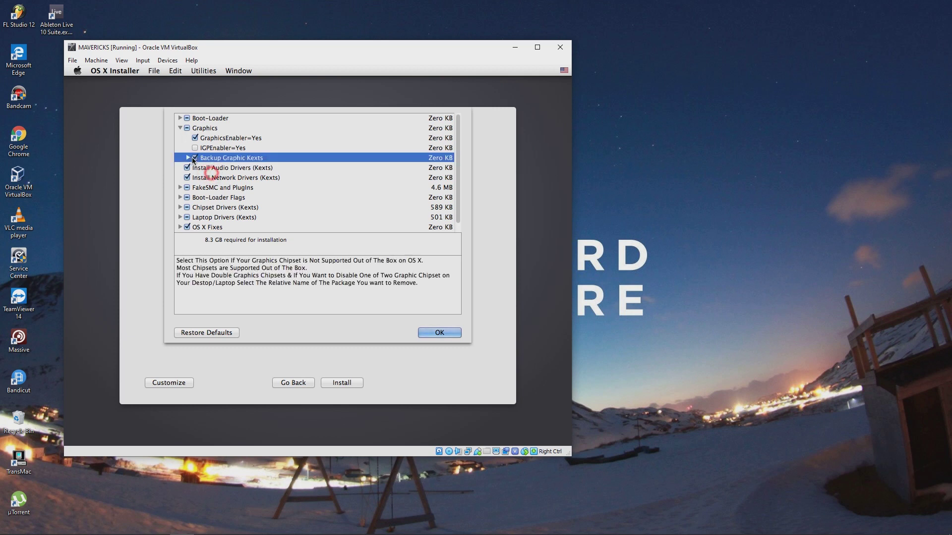
left_click(188, 158)
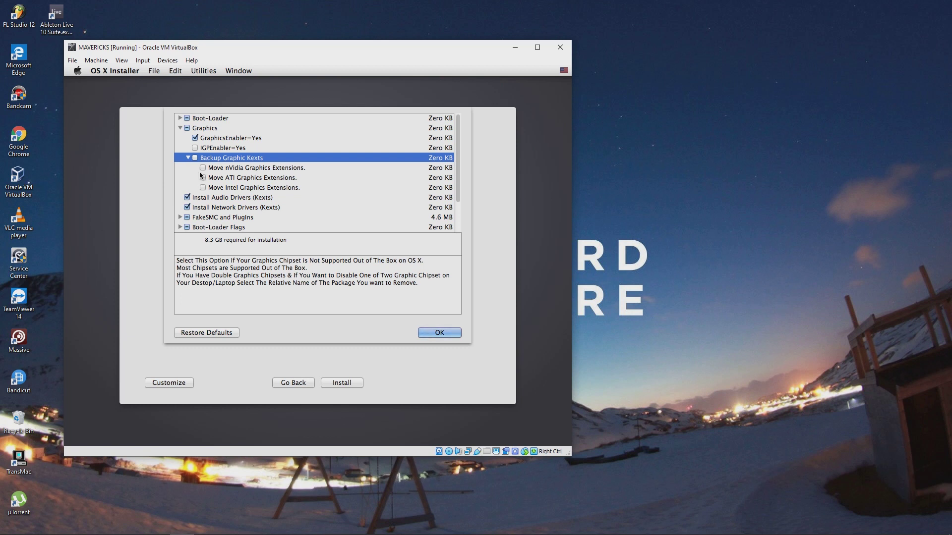
left_click(188, 158)
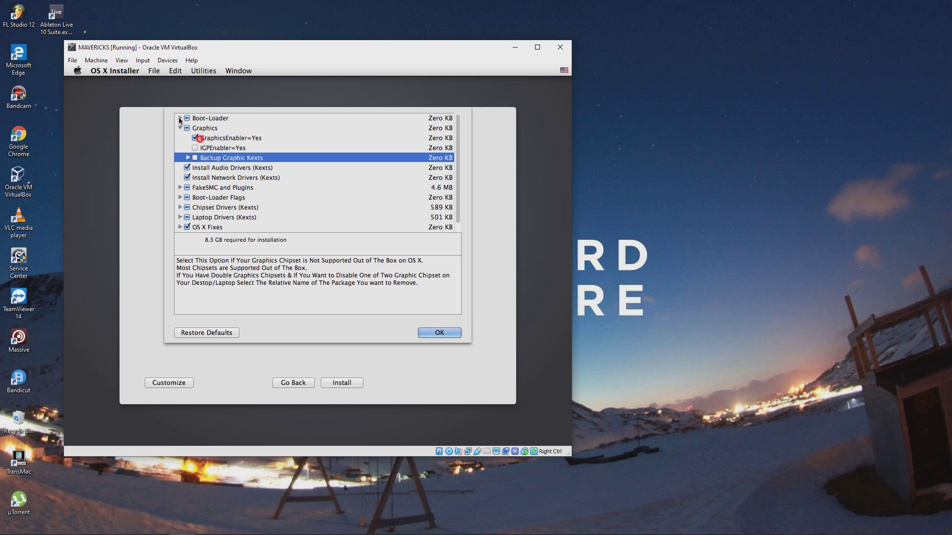
left_click(180, 118)
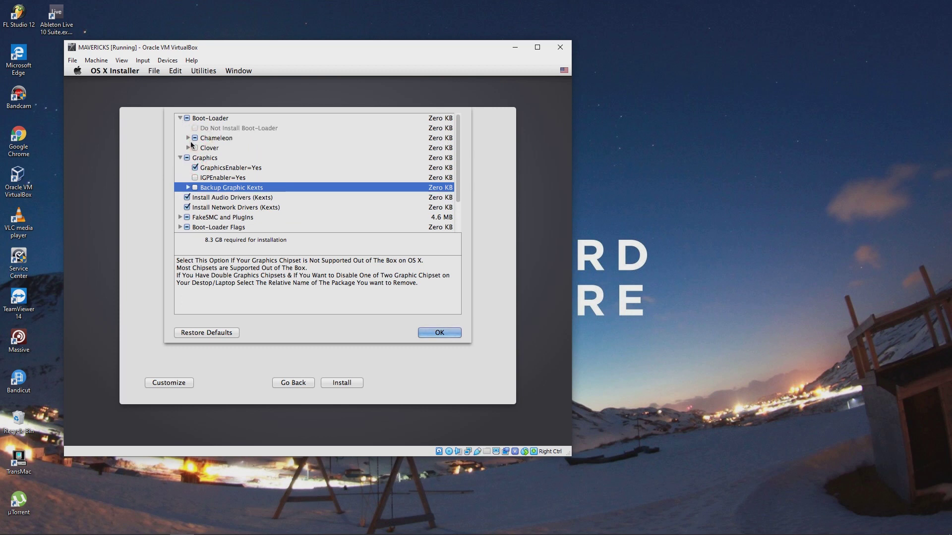
left_click(188, 138)
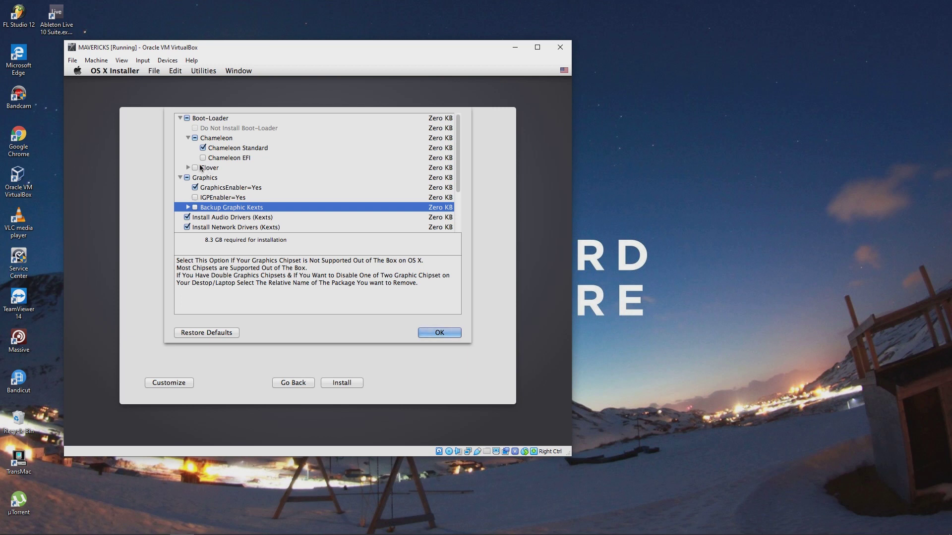
left_click(180, 117)
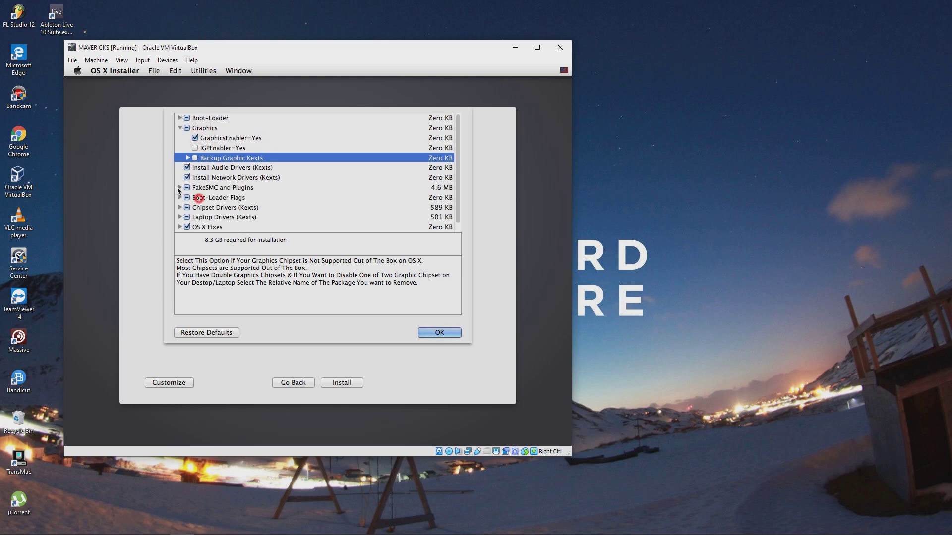
left_click(178, 188)
left_click(179, 187)
left_click(179, 207)
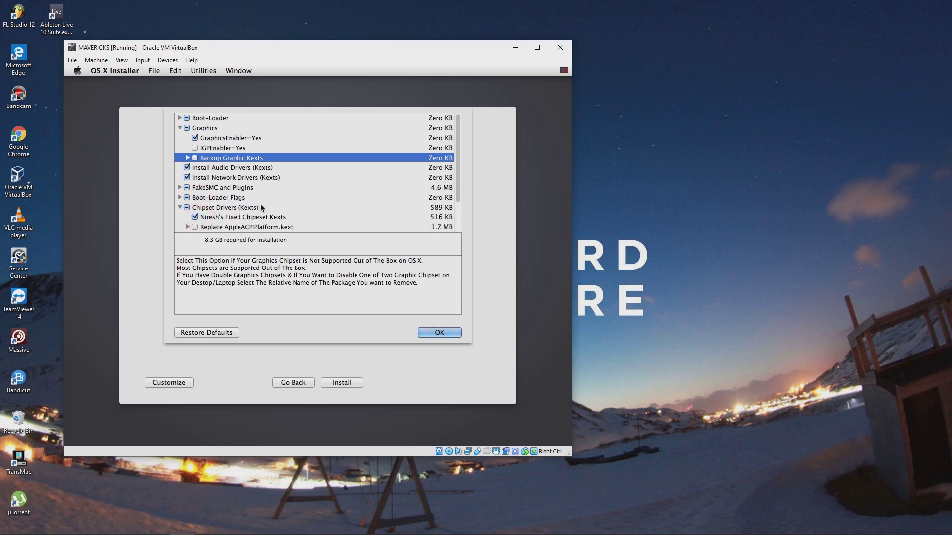
scroll(228, 175, "down", 4)
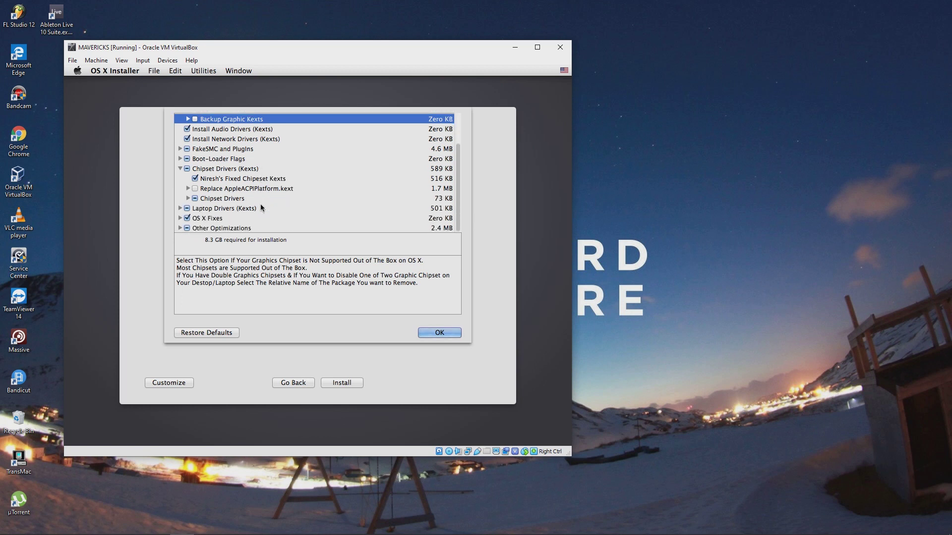
left_click(180, 170)
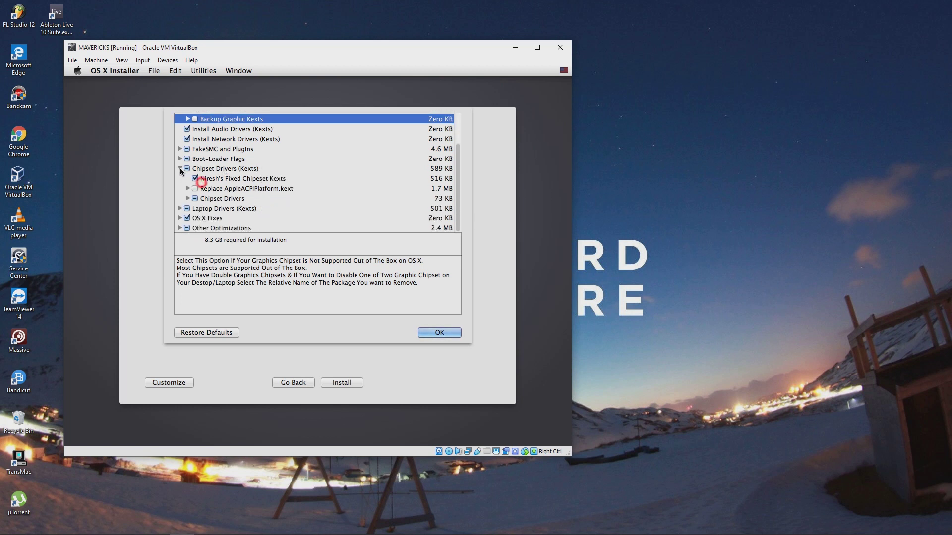
left_click(180, 208)
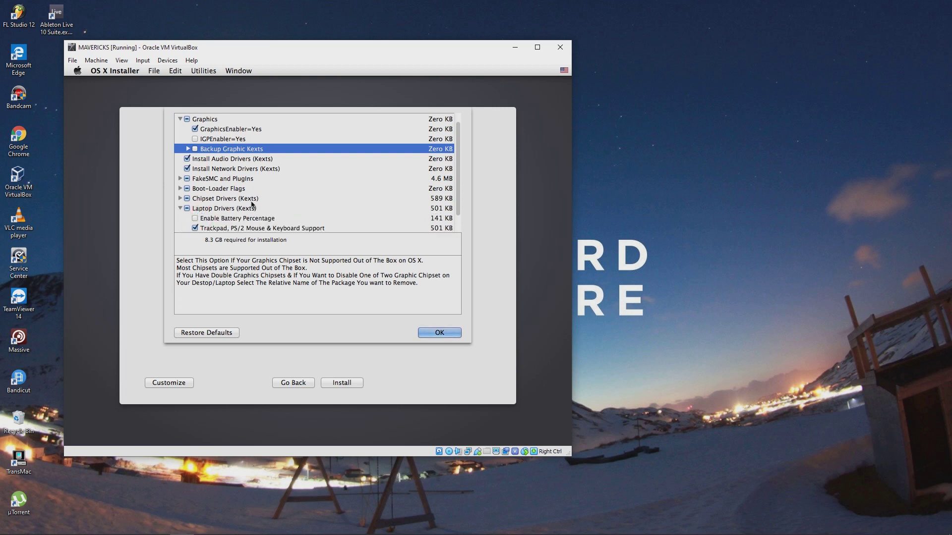
scroll(322, 197, "down", 1)
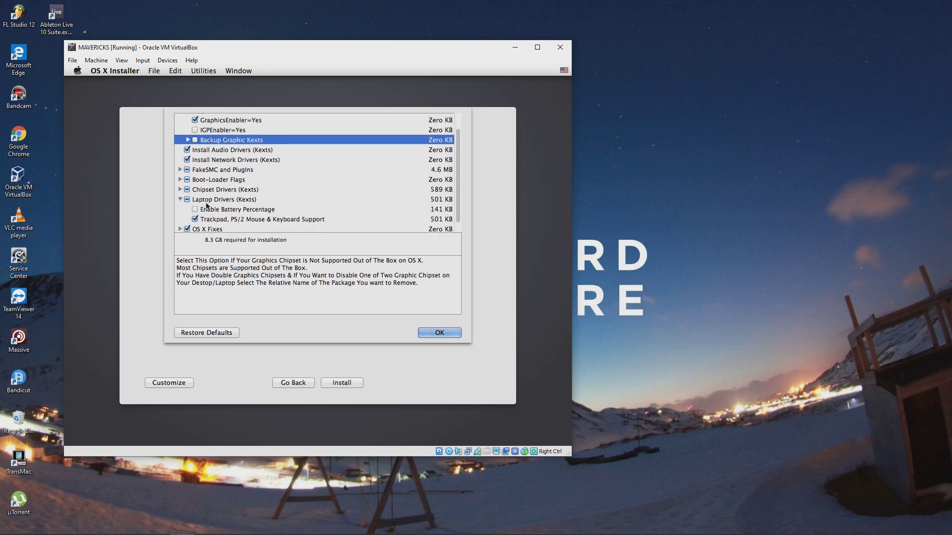
left_click(187, 200)
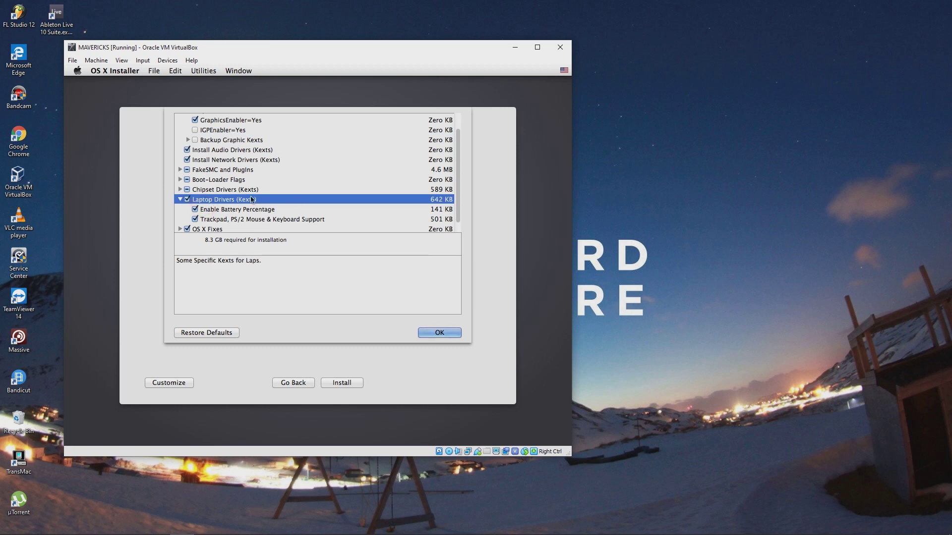
left_click(187, 200)
left_click(195, 220)
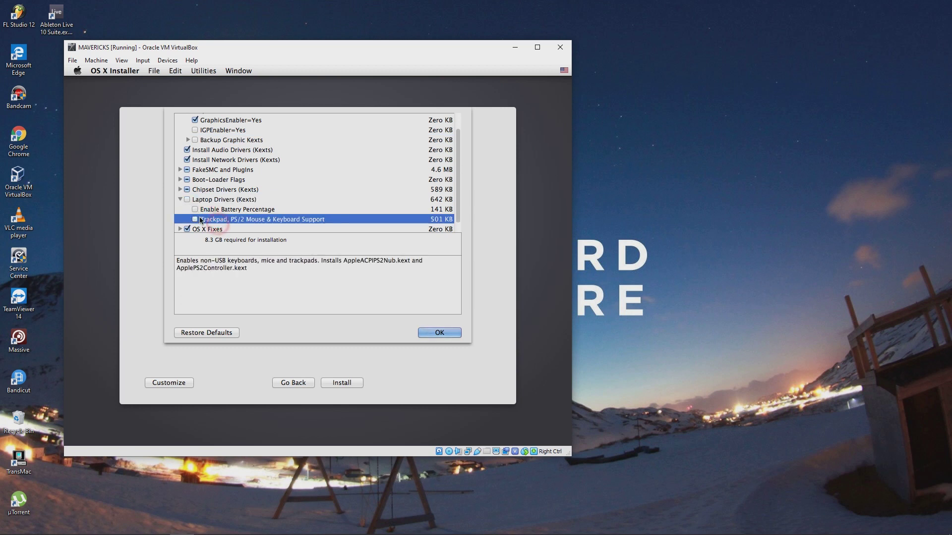
left_click(181, 199)
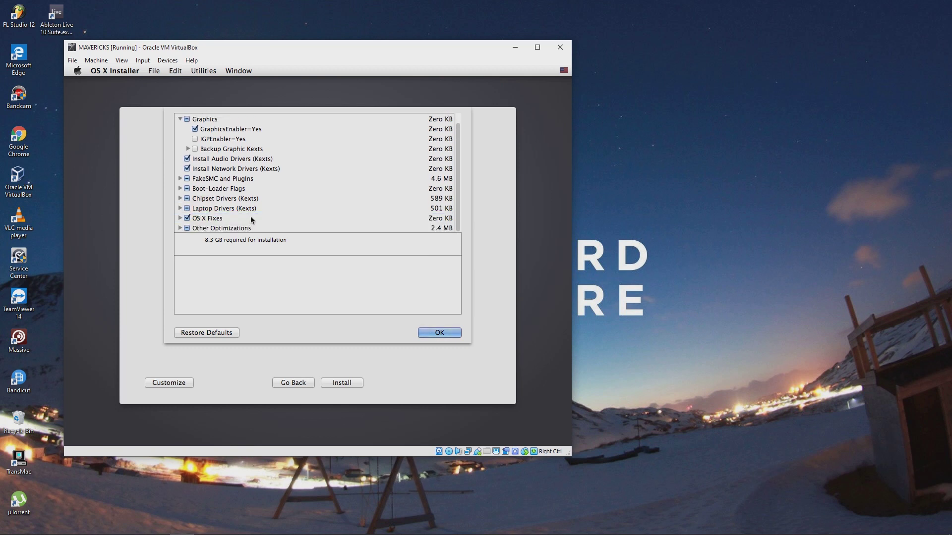
left_click(181, 229)
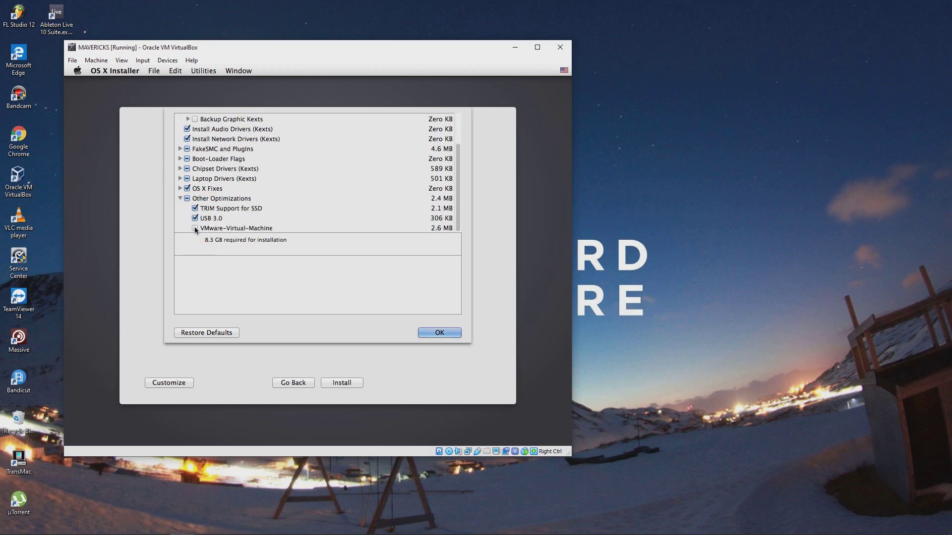
left_click(181, 198)
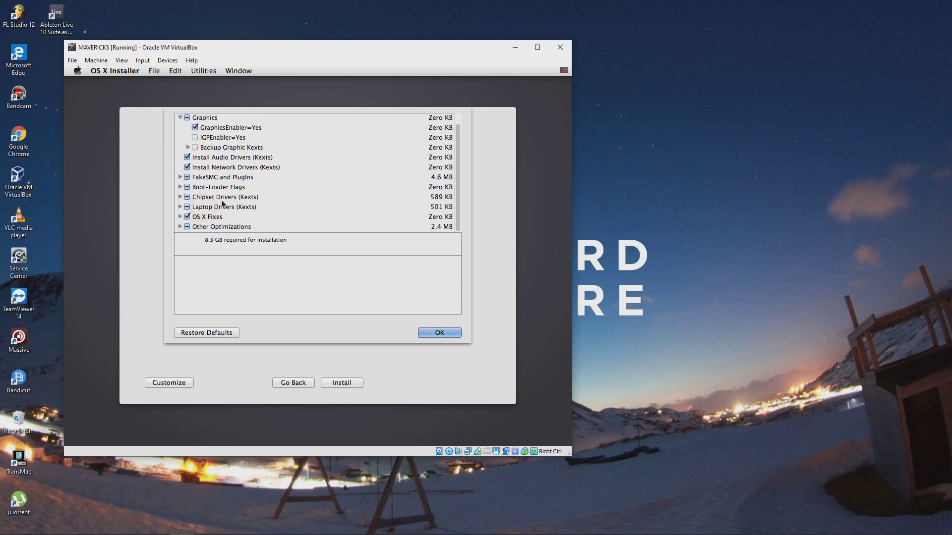
scroll(286, 182, "up", 1)
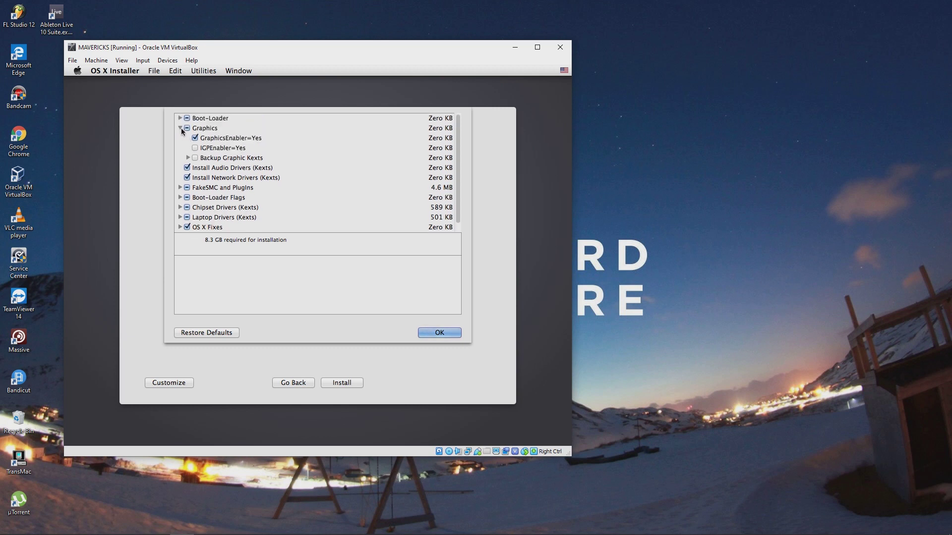
left_click(195, 149)
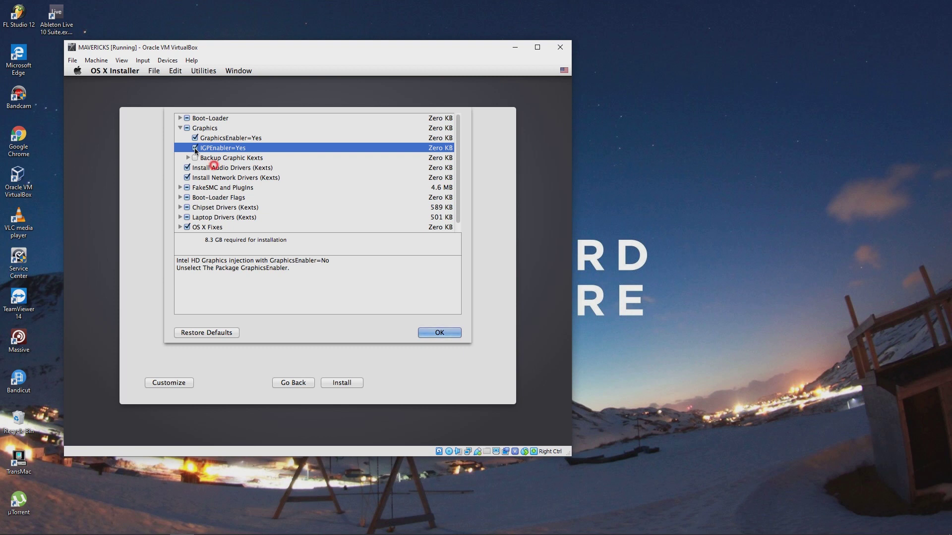
left_click(195, 149)
left_click(179, 128)
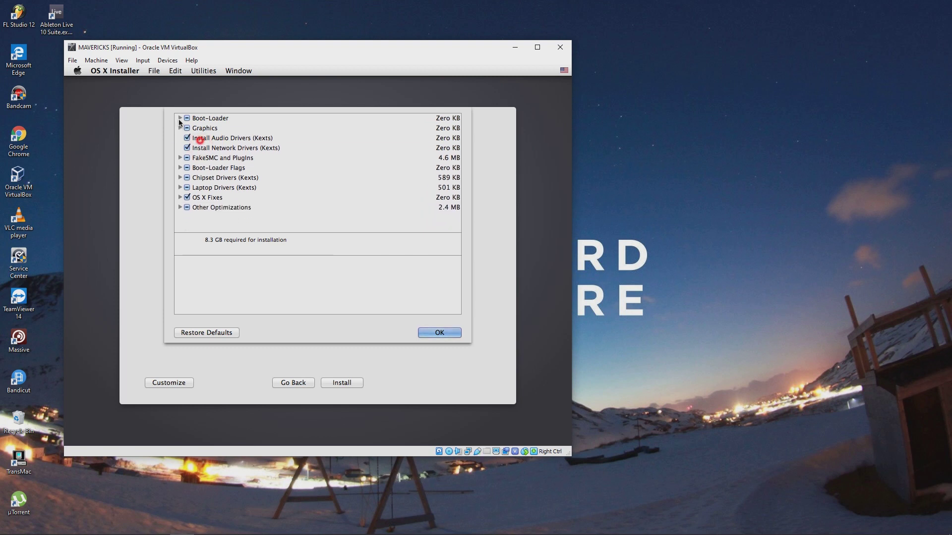
left_click(179, 118)
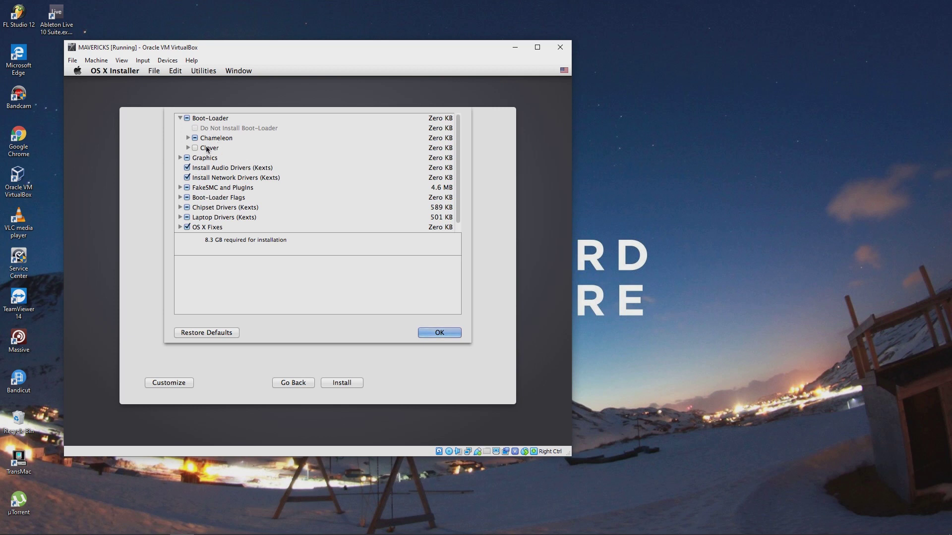
left_click(188, 138)
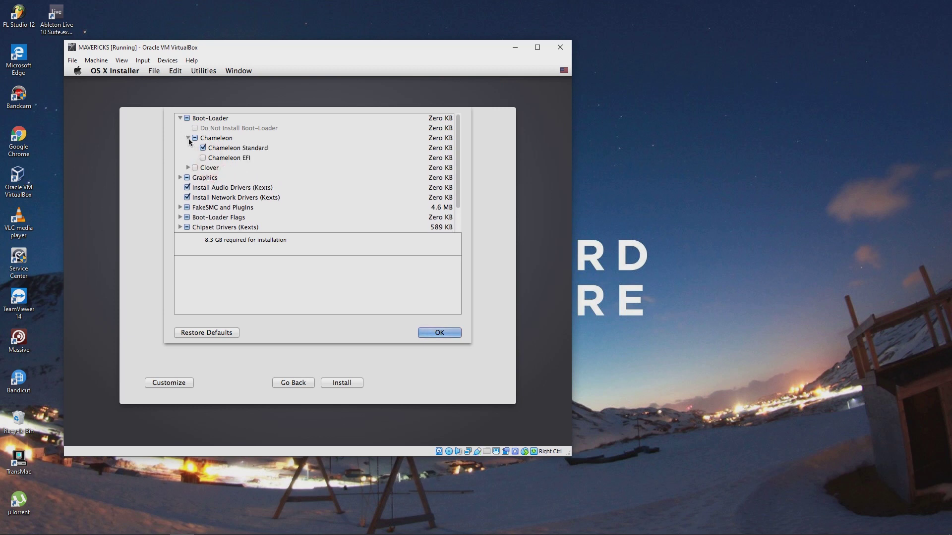
left_click(189, 137)
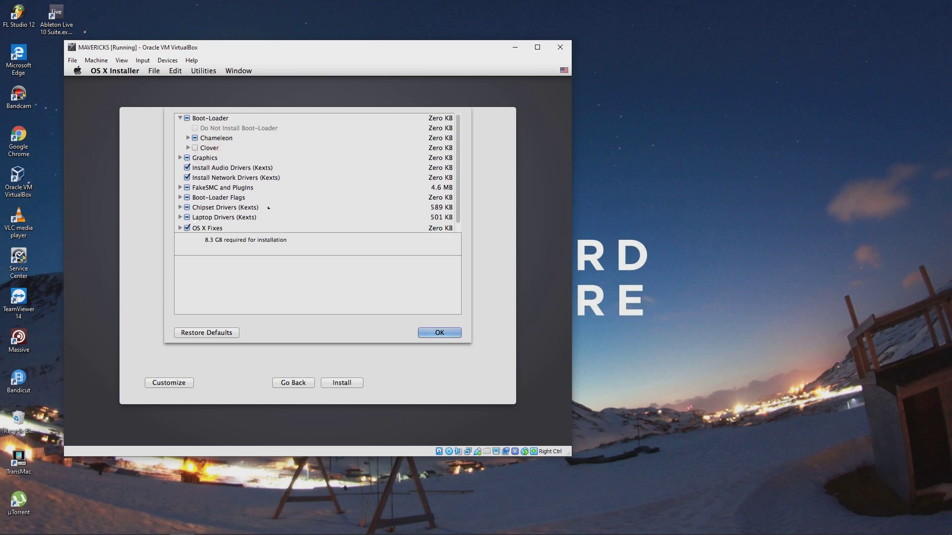
left_click(439, 333)
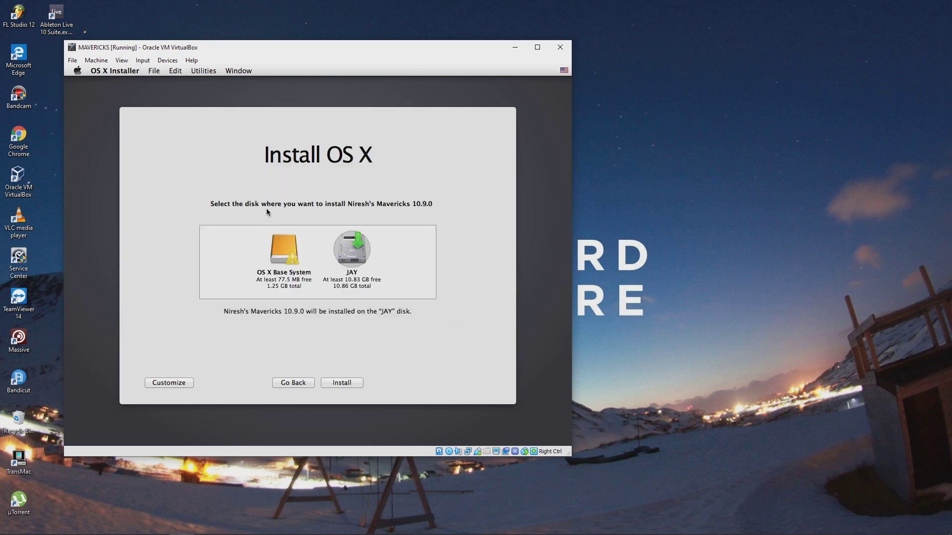
left_click(338, 384)
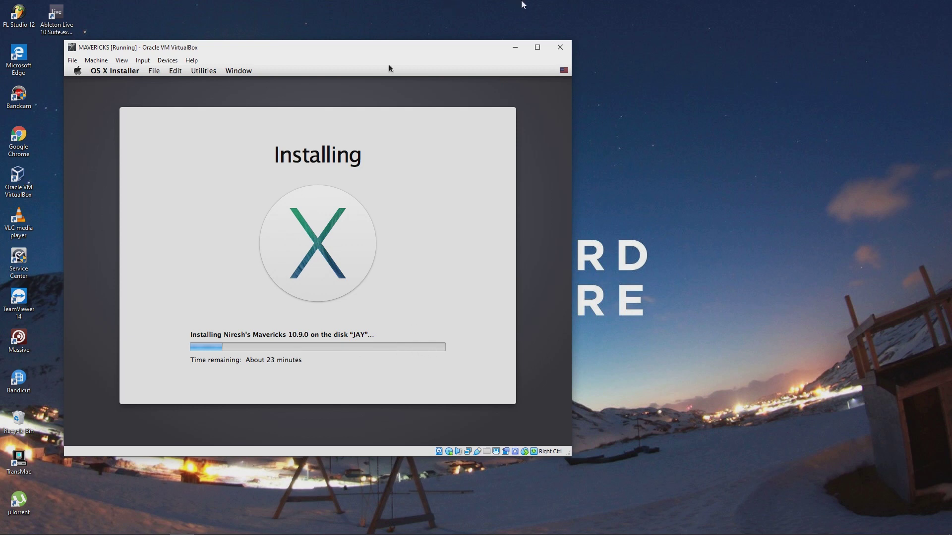
Release the VM and check that the optical drive holds OSX-Mavericks.iso
left_click(500, 15)
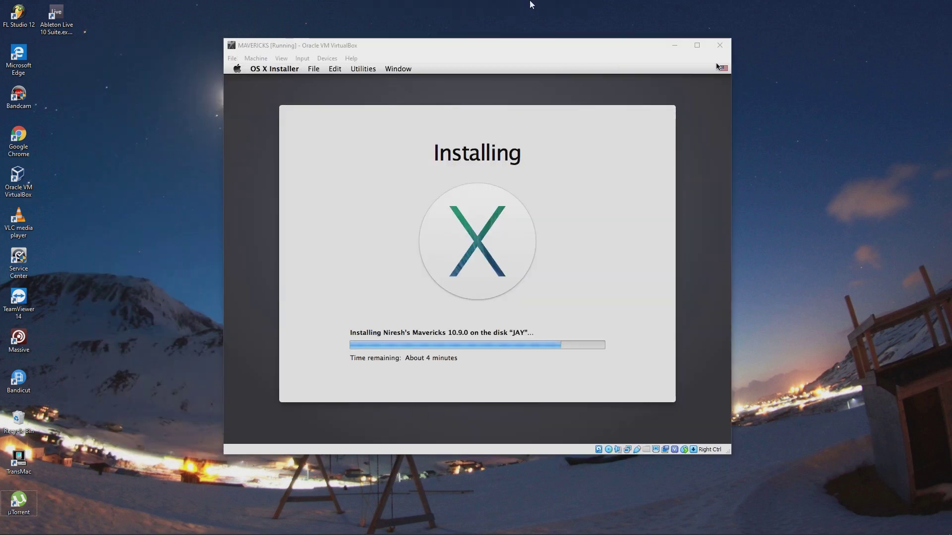
mouse_move(519, 5)
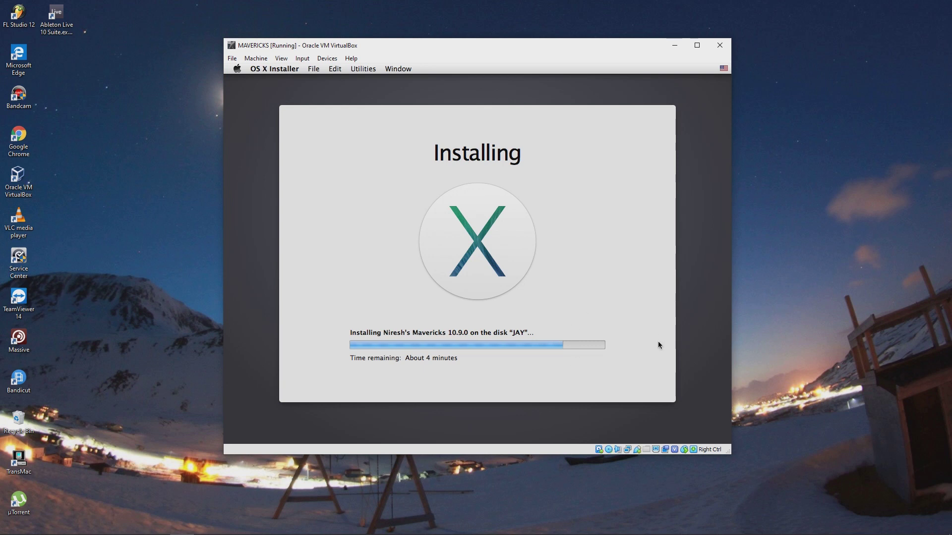
Review the optical drive's disk image list without changing it, then bring up the VirtualBox Manager
right_click(611, 451)
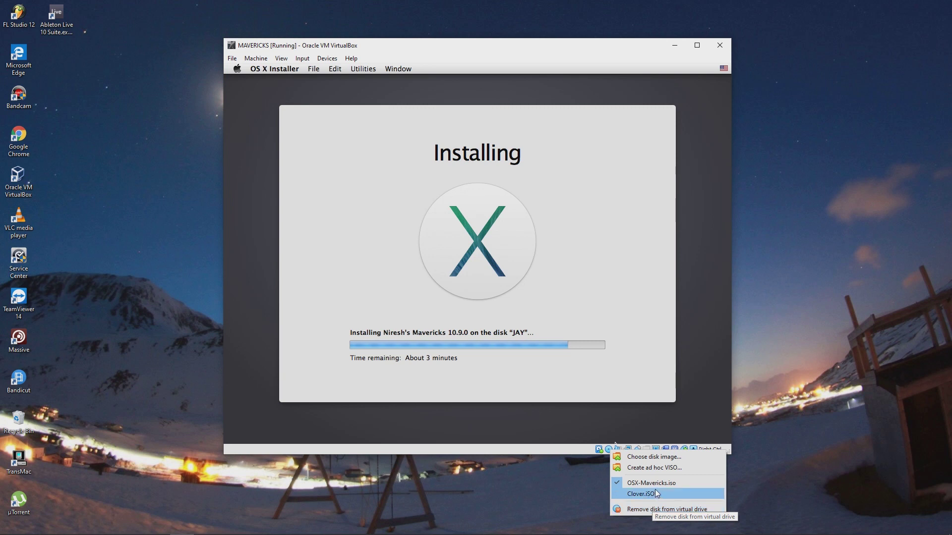
left_click(641, 393)
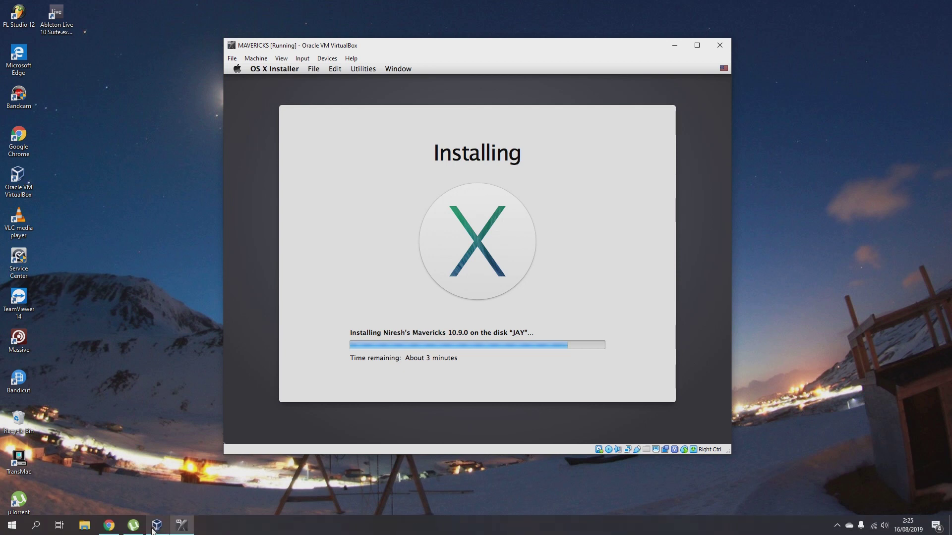
left_click(170, 525)
Inspect the MAVERICKS Storage settings without changes and return to the installing VM window
left_click(430, 156)
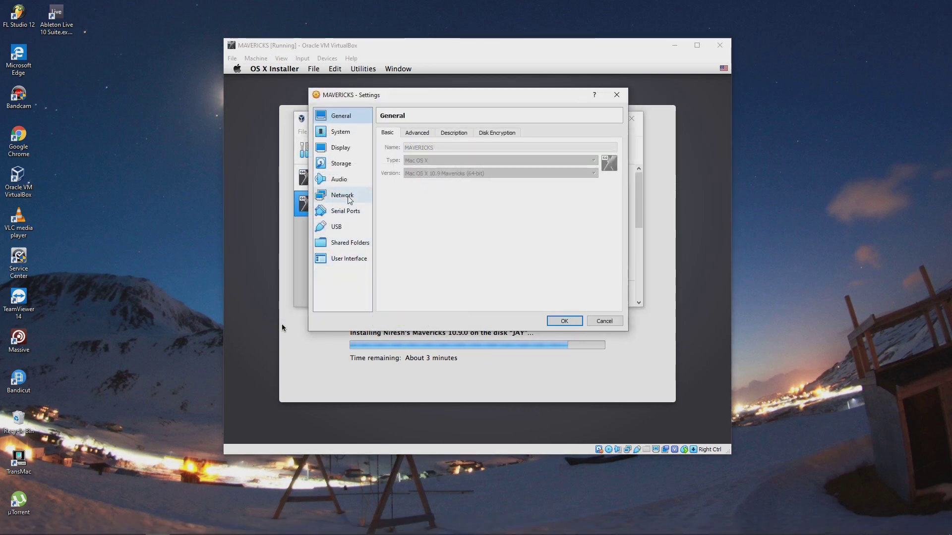
left_click(337, 164)
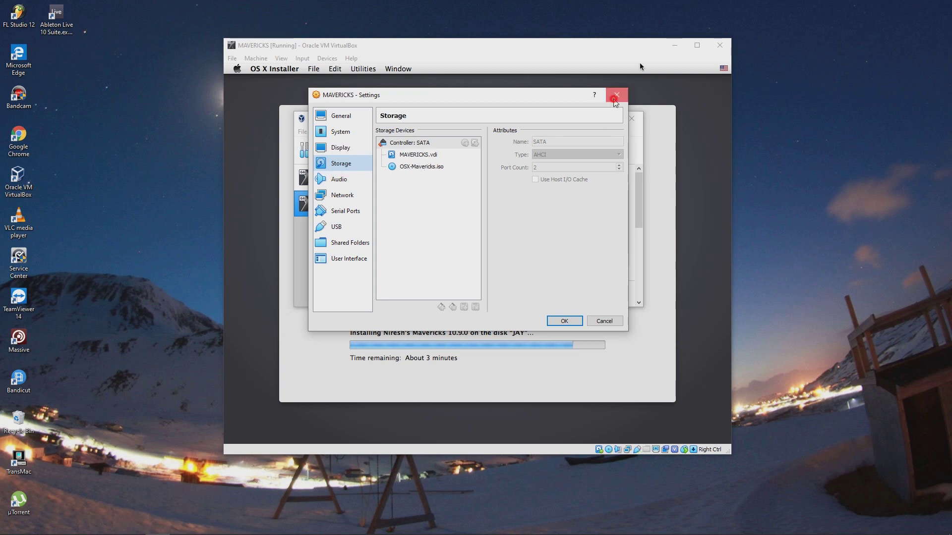
left_click(616, 94)
left_click(588, 121)
left_click(638, 88)
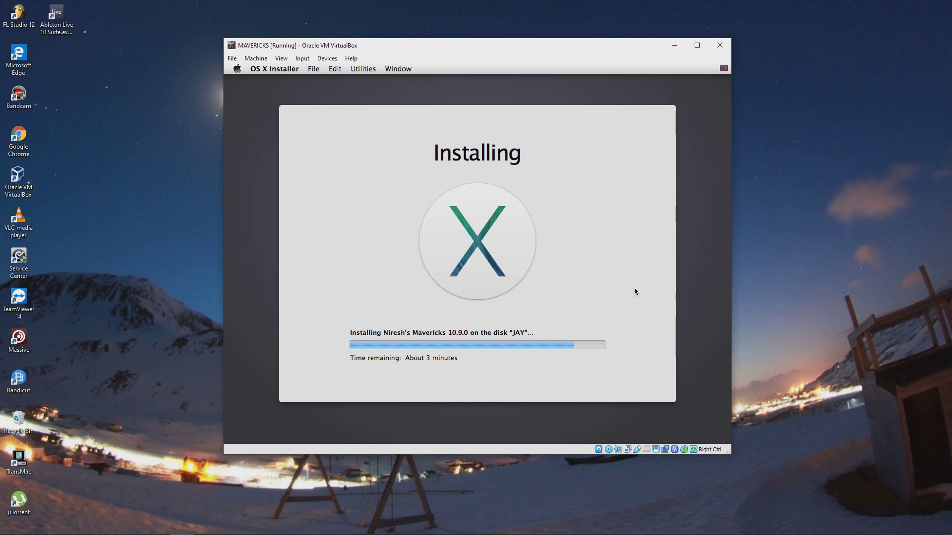
left_click(501, 15)
mouse_move(480, 4)
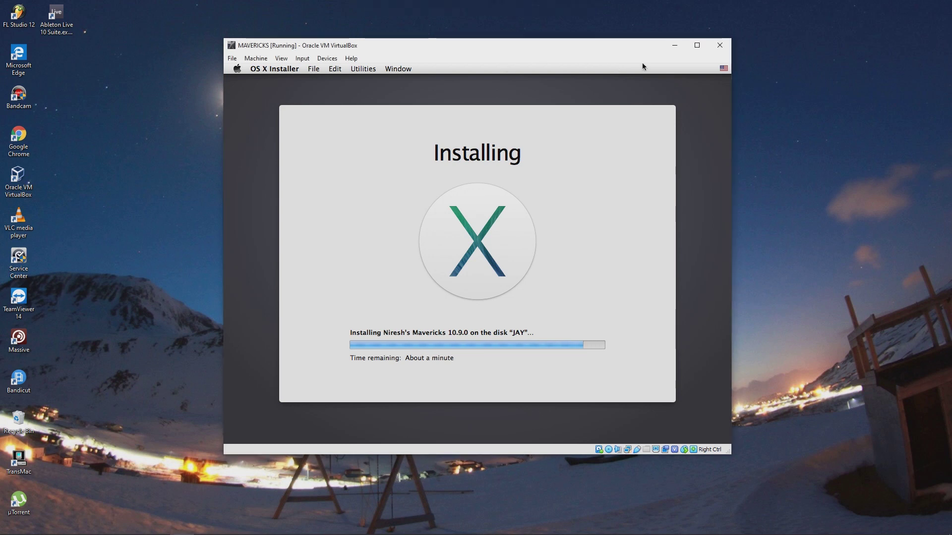
left_click(808, 209)
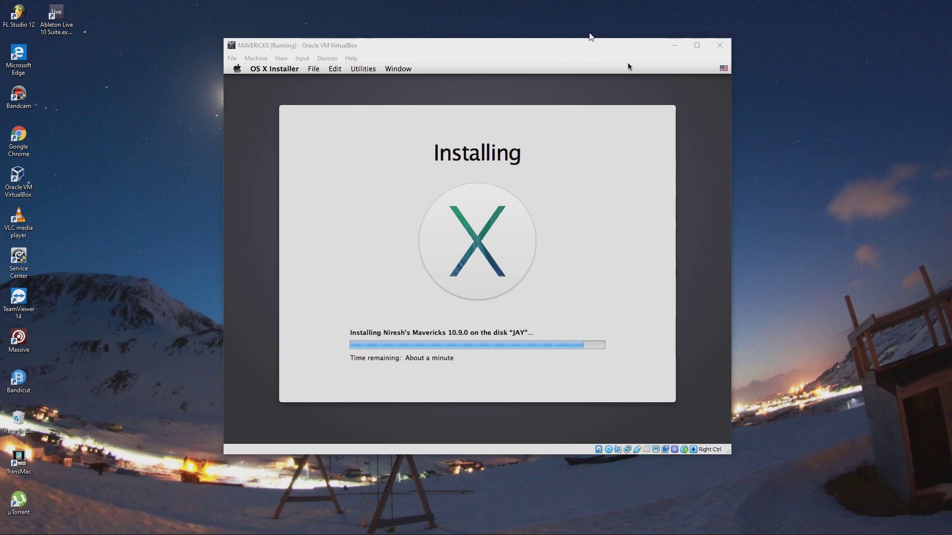
left_click(594, 42)
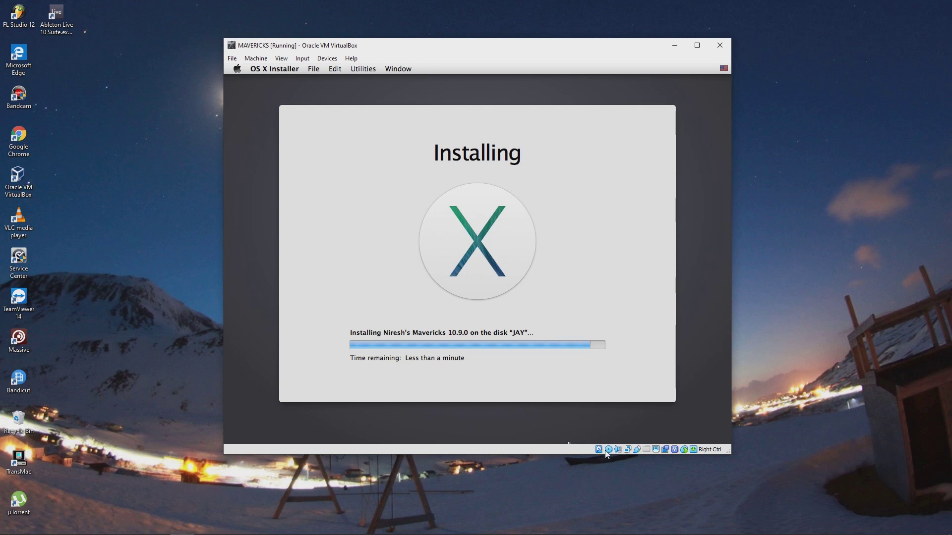
mouse_move(611, 453)
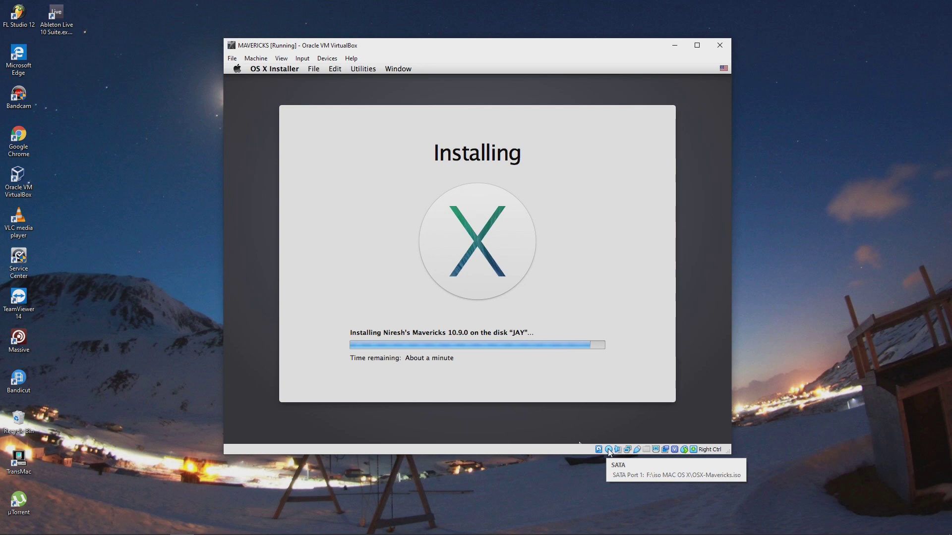
Remove the installer disk from the virtual optical drive using Force Unmount
left_click(615, 495)
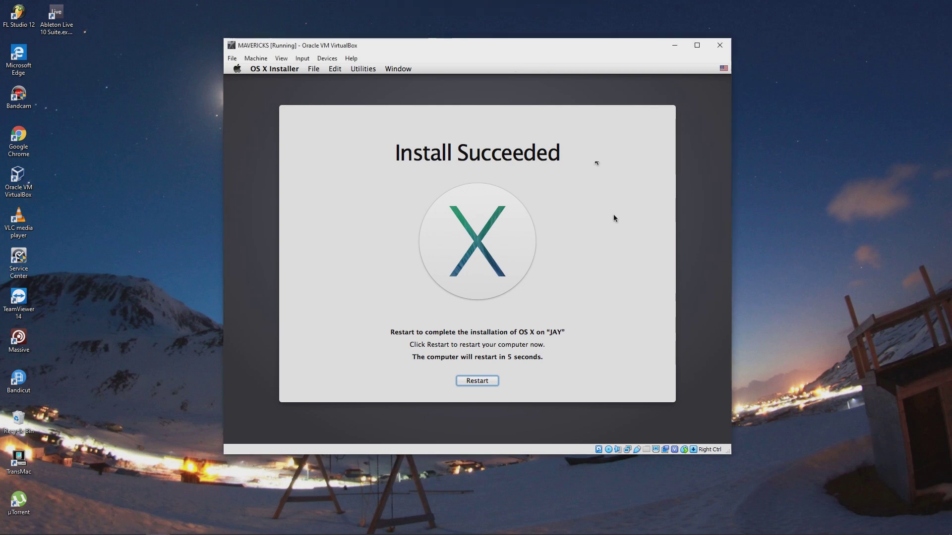
right_click(608, 449)
left_click(624, 510)
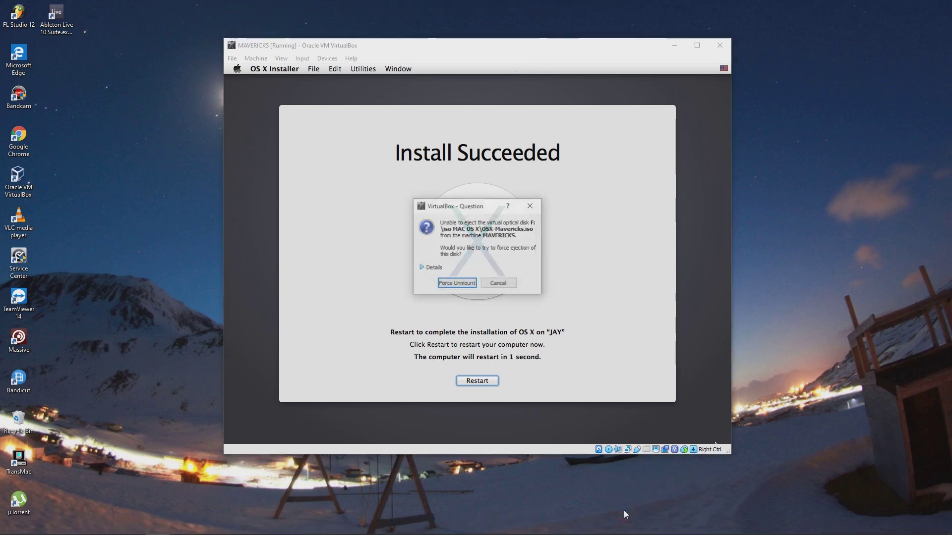
left_click(452, 283)
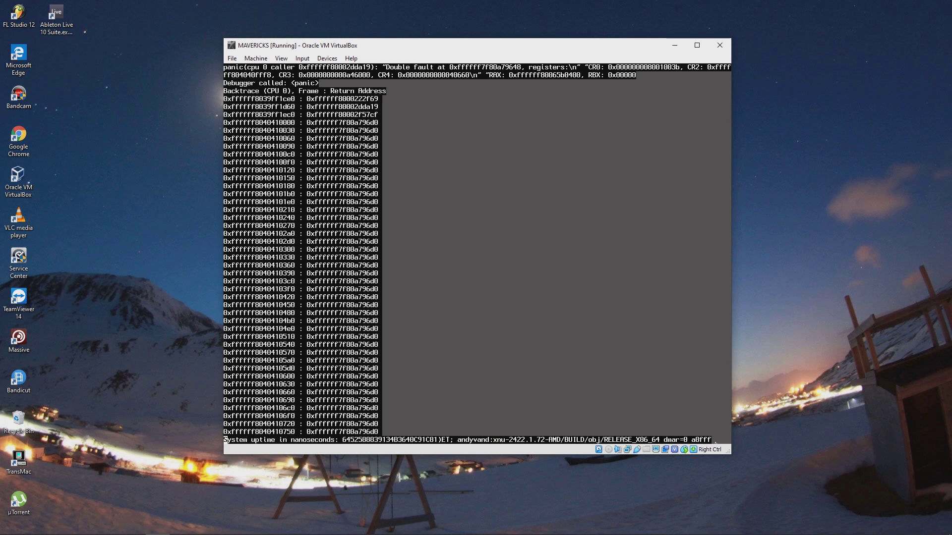
Close the crashed MAVERICKS window and power off the machine
left_click(718, 46)
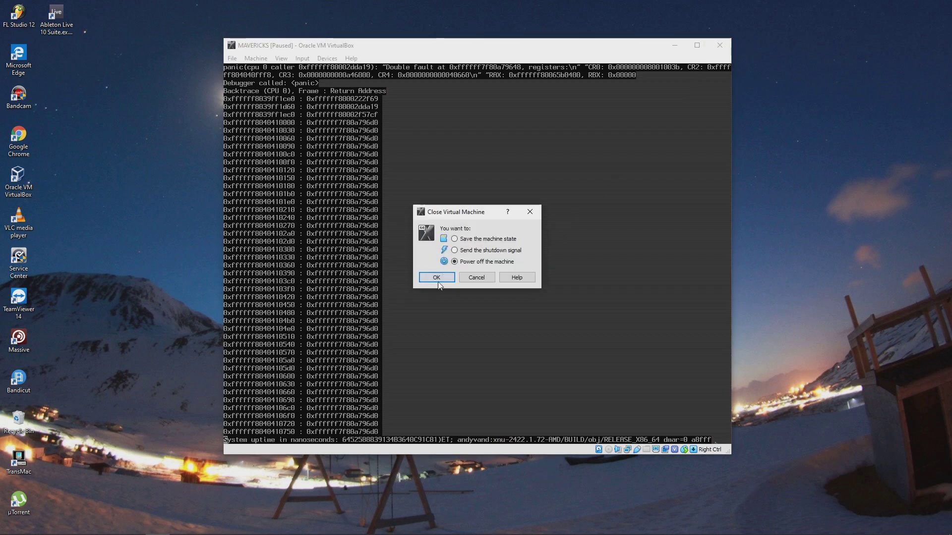
left_click(437, 278)
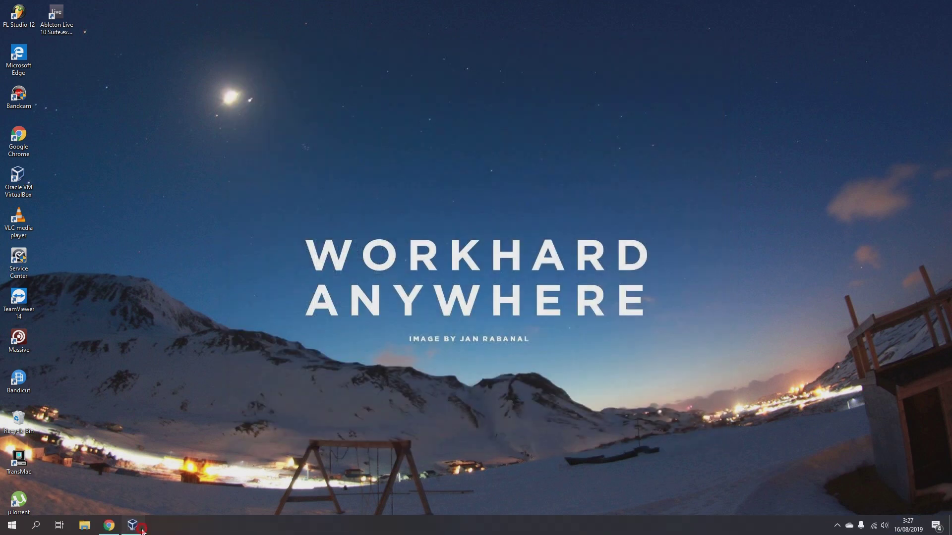
left_click(426, 149)
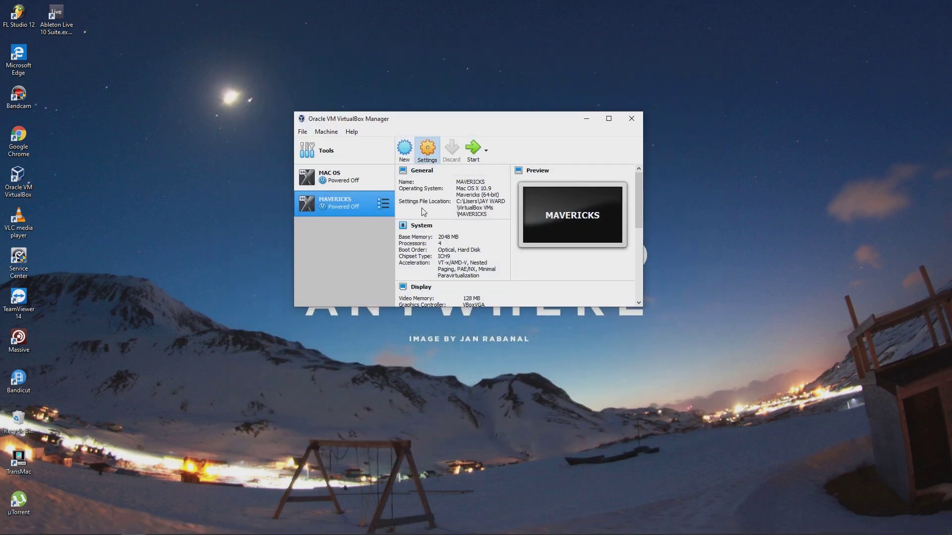
Check the Storage page, leave the optical drive empty, and save the settings
left_click(340, 147)
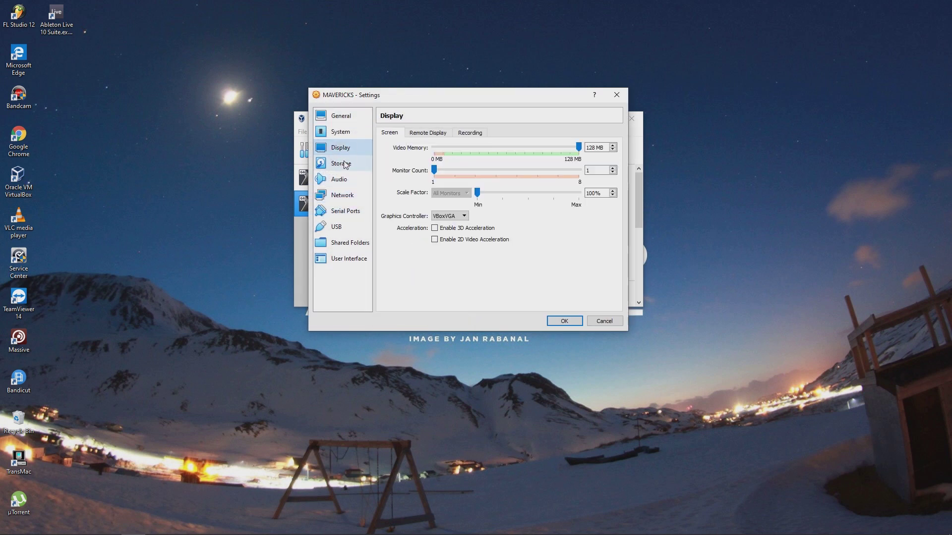
left_click(345, 166)
right_click(401, 169)
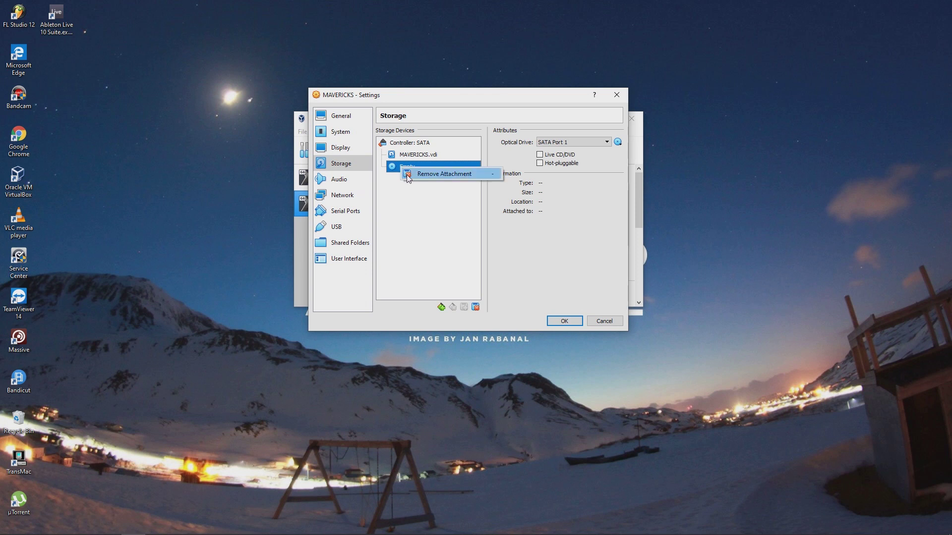
left_click(410, 193)
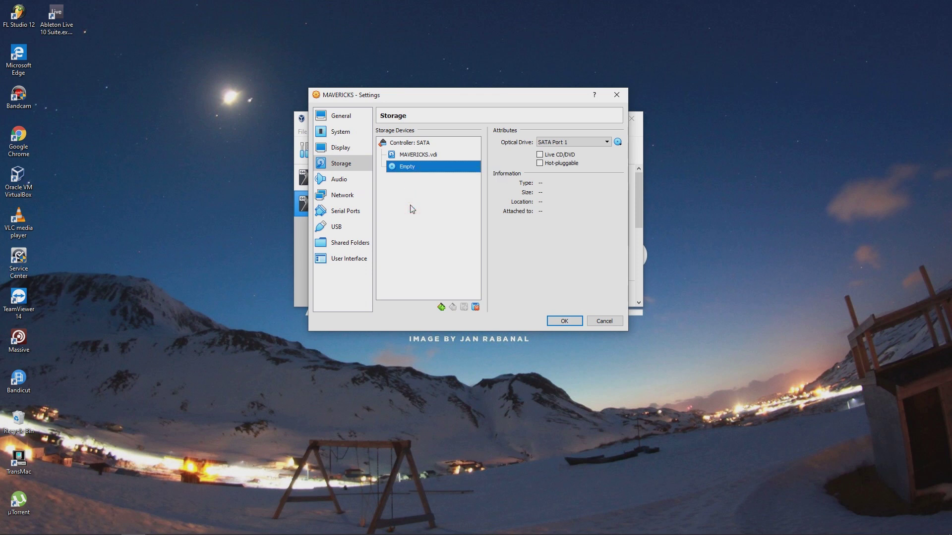
left_click(565, 321)
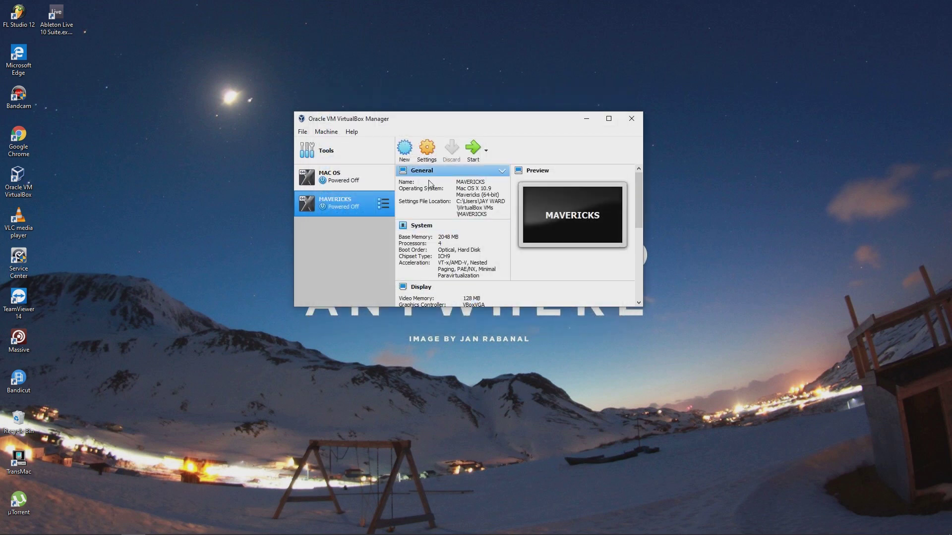
Enable EFI on the System page, save, and start MAVERICKS
left_click(429, 165)
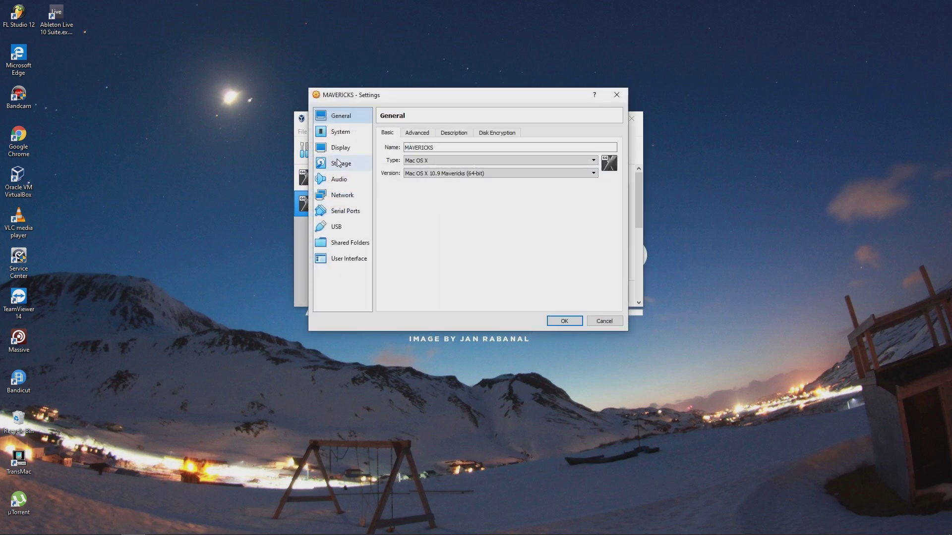
left_click(336, 132)
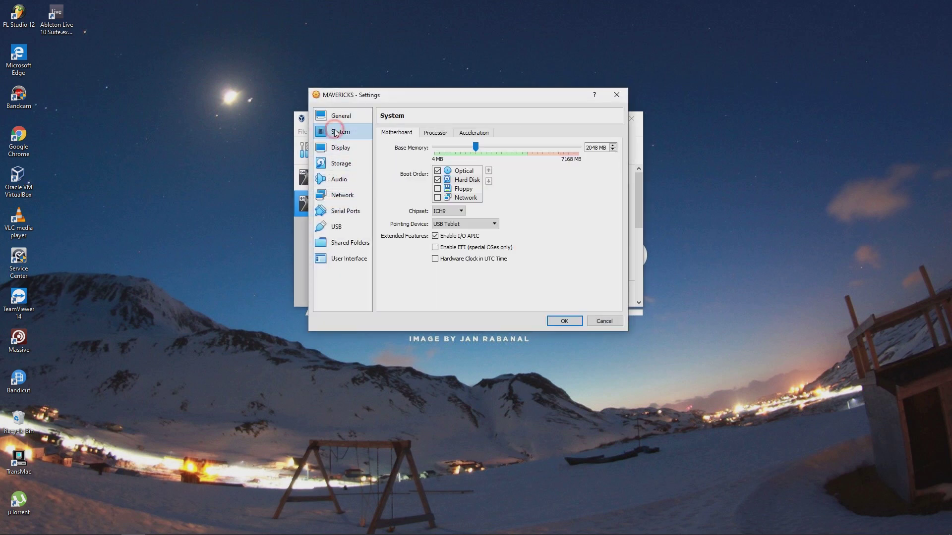
left_click(434, 248)
left_click(436, 258)
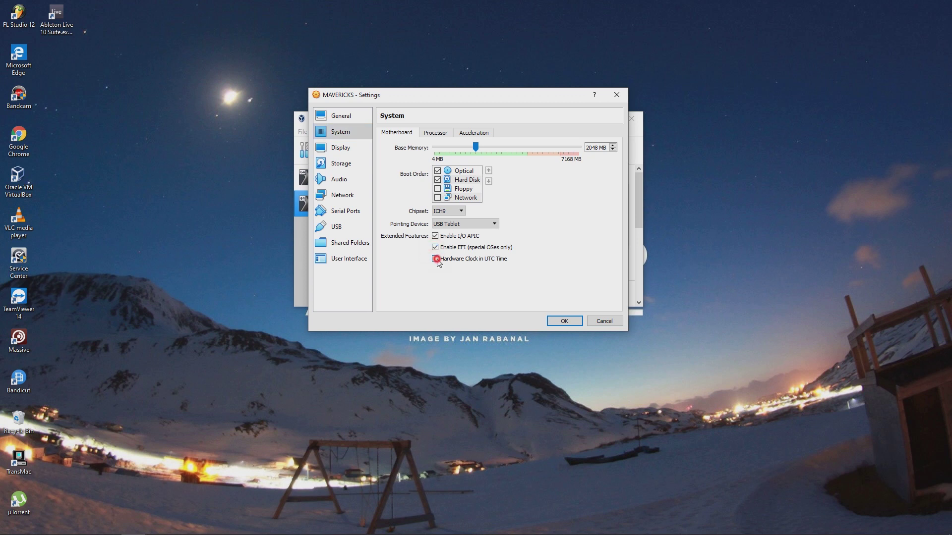
left_click(564, 322)
left_click(472, 156)
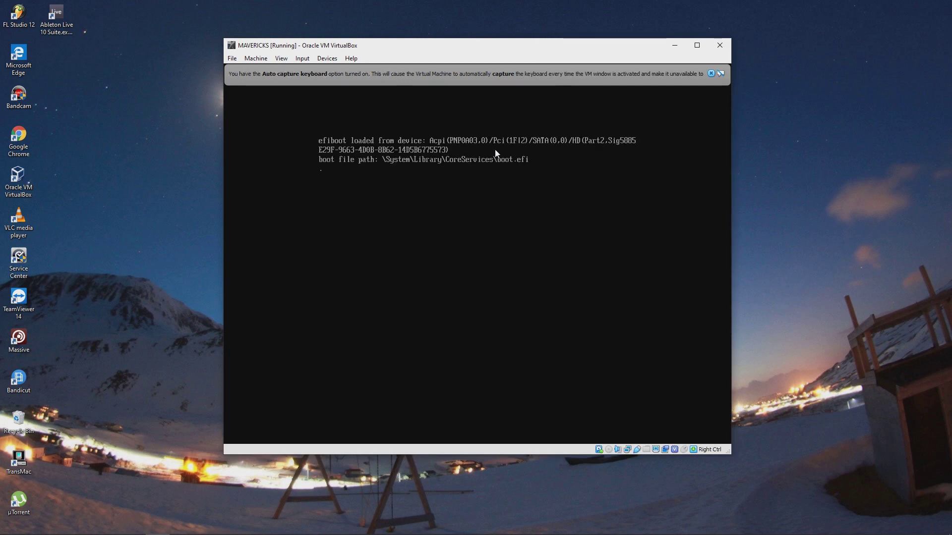
Dismiss the capture notices and reposition and enlarge the VM window while the verbose boot runs
left_click(710, 74)
left_click(511, 49)
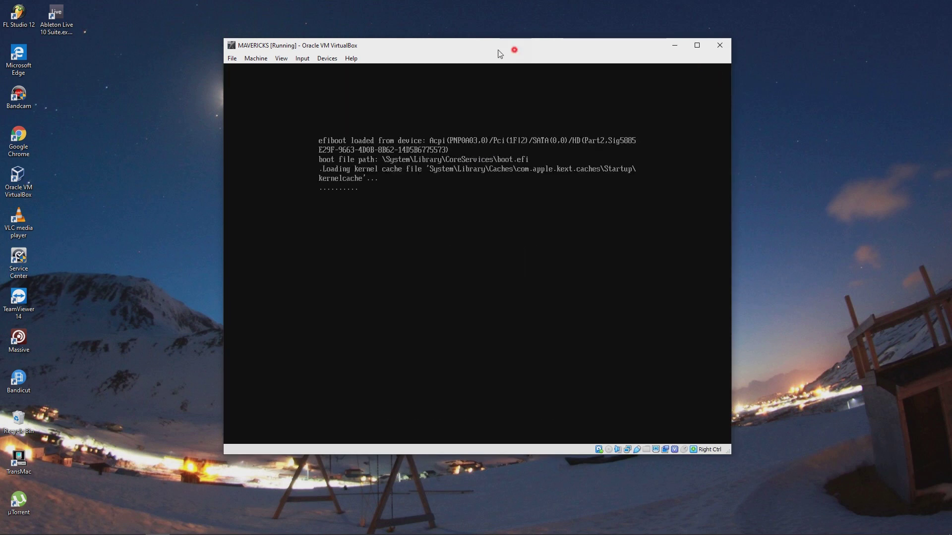
left_click(443, 46)
left_click_drag(444, 46, 339, 32)
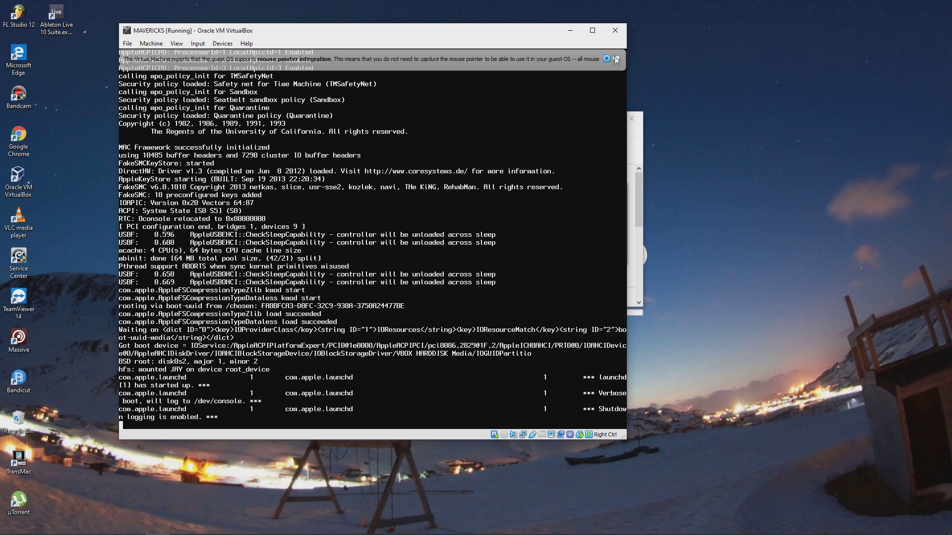
left_click(606, 58)
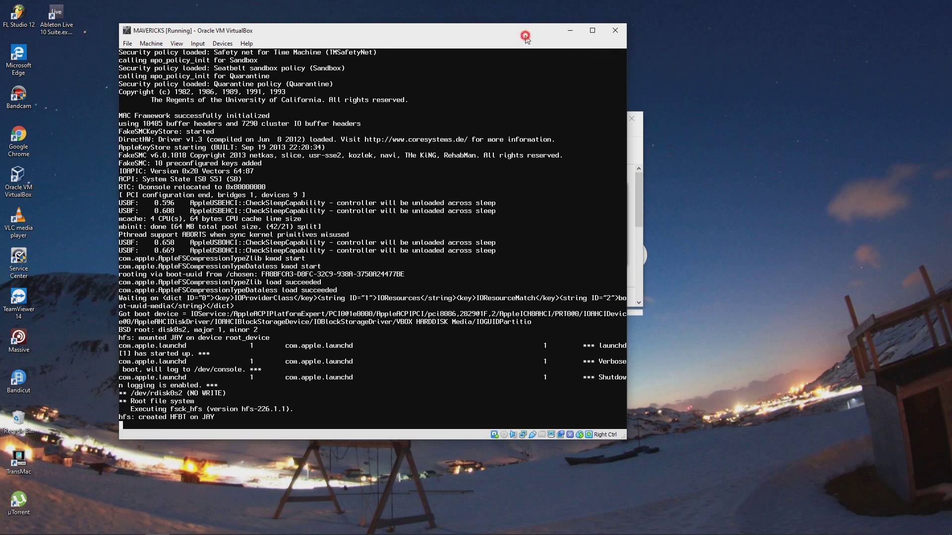
double_click(525, 35)
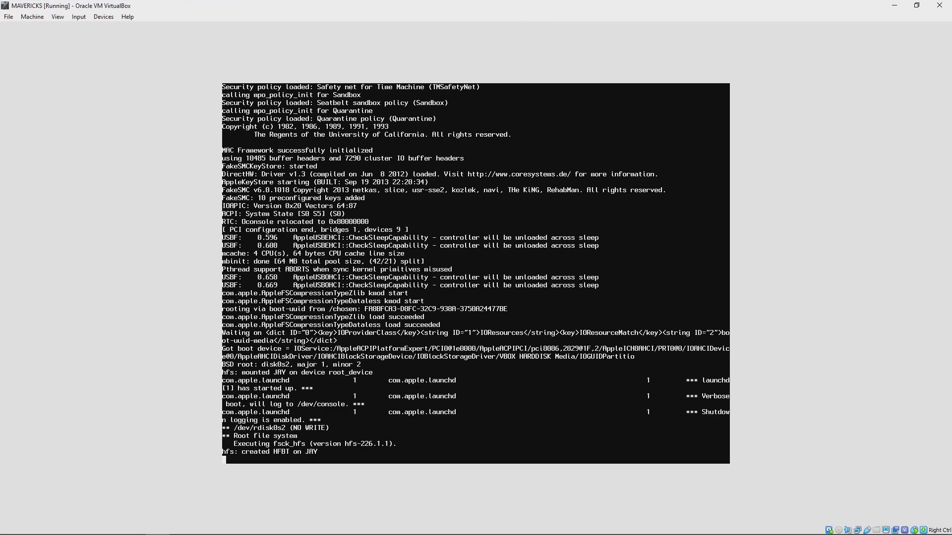
left_click(916, 6)
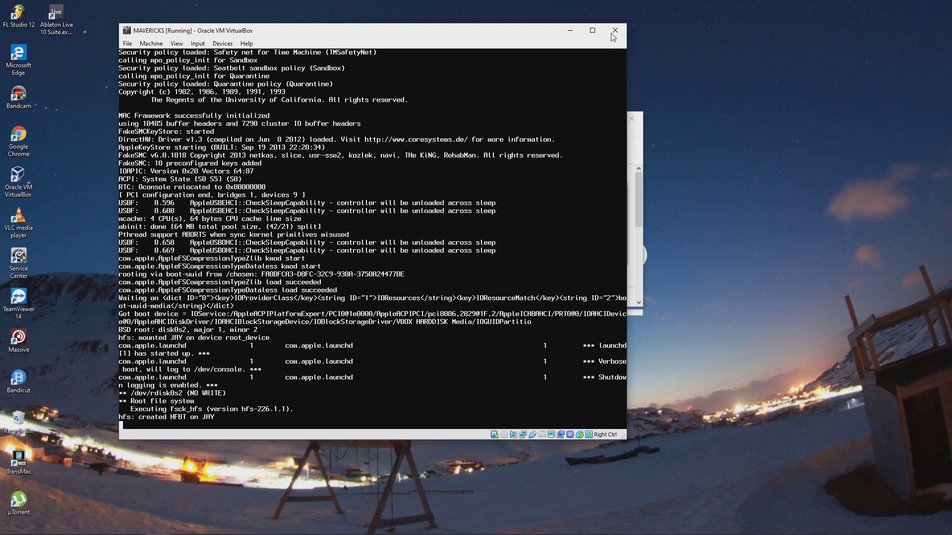
left_click_drag(508, 35, 622, 47)
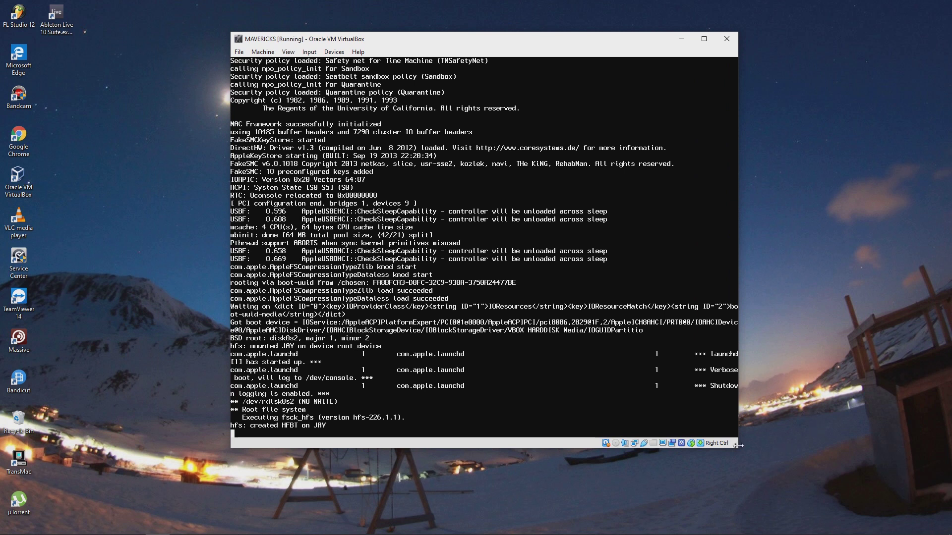
mouse_move(738, 444)
left_mouse_down()
mouse_move(768, 502)
mouse_move(747, 454)
left_mouse_up()
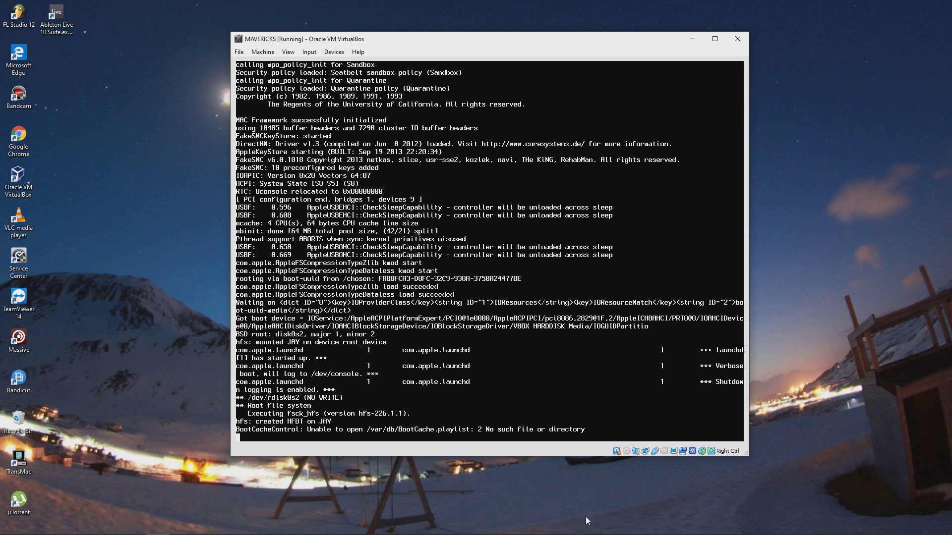
mouse_move(542, 5)
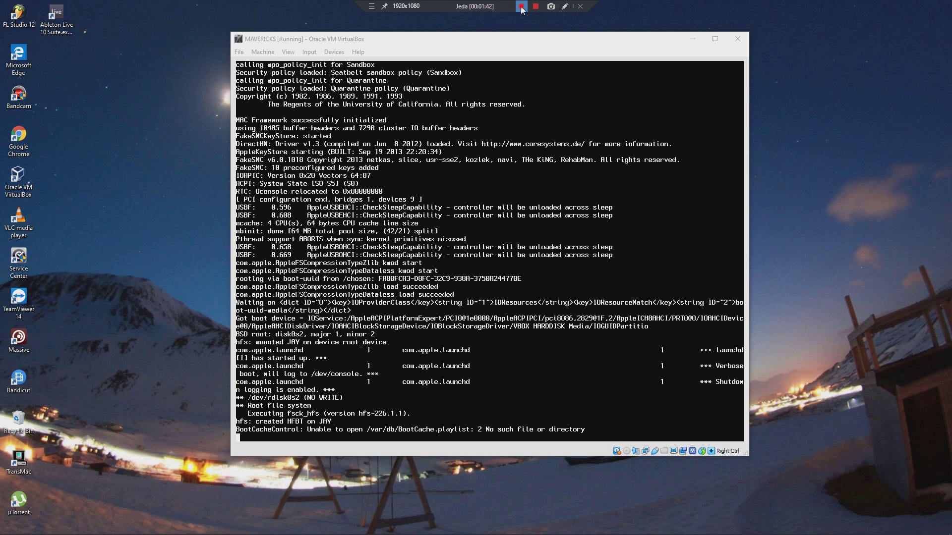
left_click(521, 7)
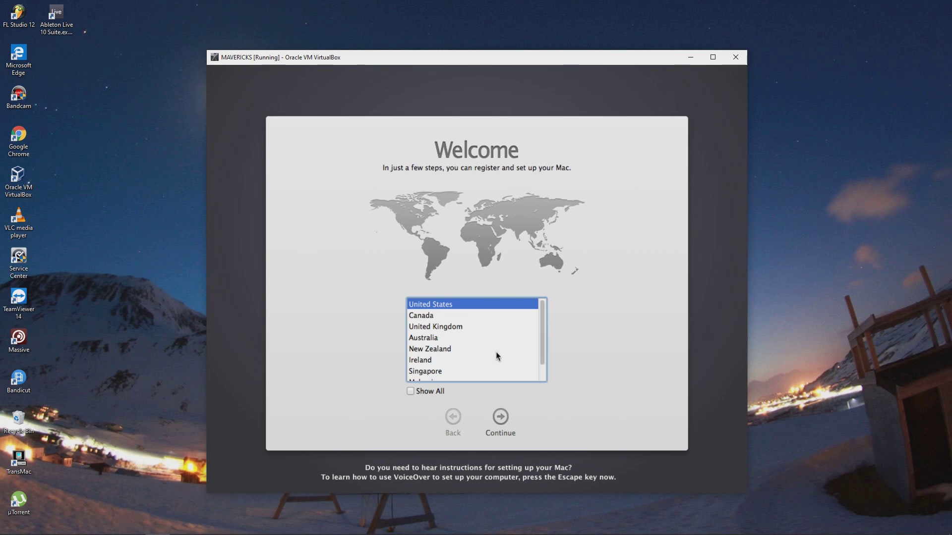
Choose Indonesia from the full country list and keep the U.S. keyboard layout
scroll(424, 379, "down", 2)
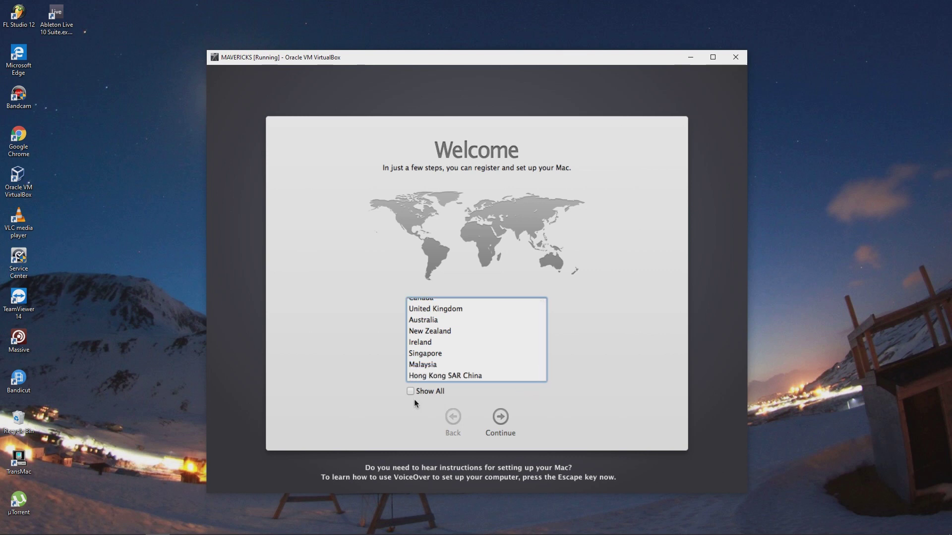
scroll(424, 379, "up", 2)
scroll(424, 379, "down", 1)
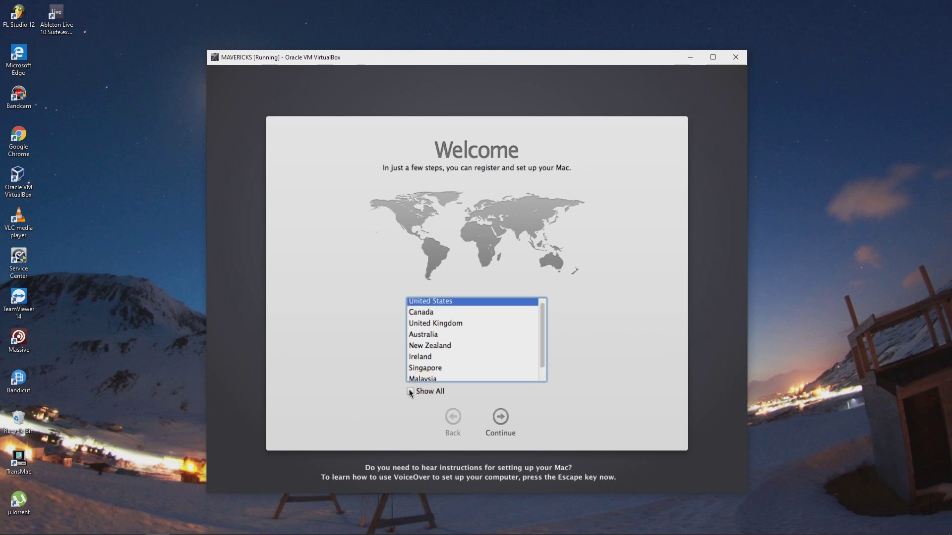
left_click(409, 390)
left_click_drag(542, 309, 542, 339)
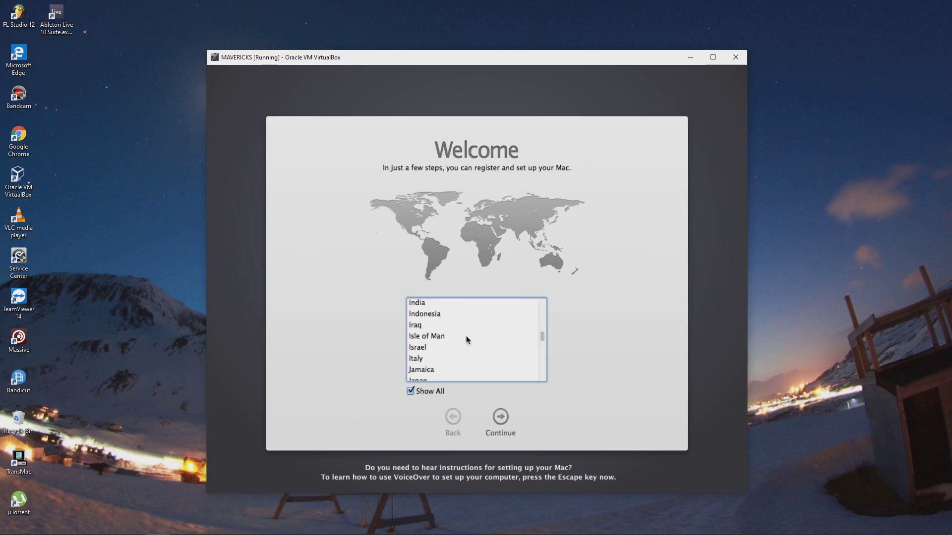
left_click(439, 313)
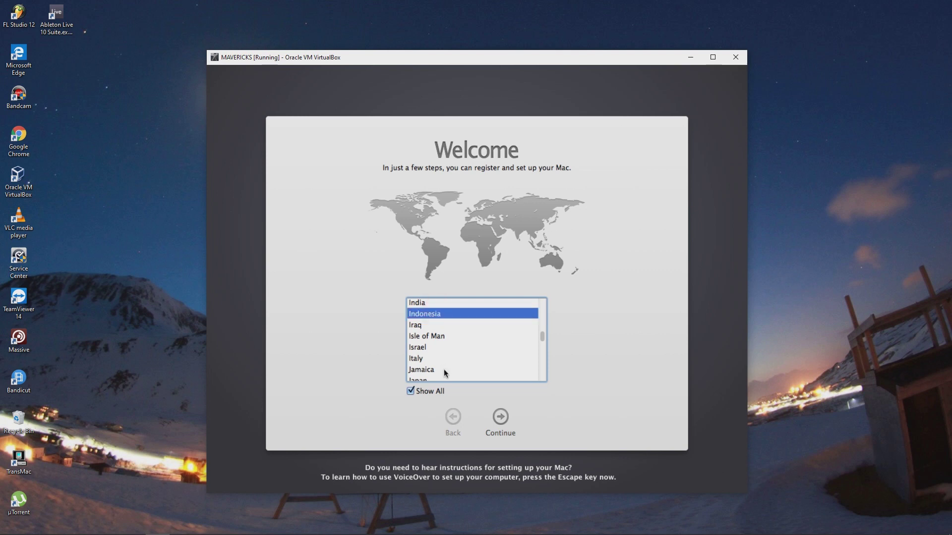
left_click(493, 417)
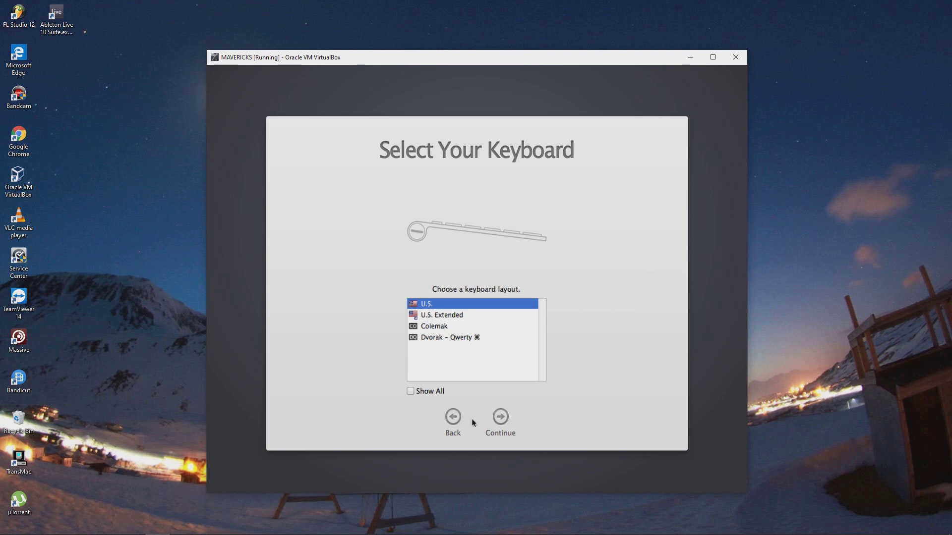
left_click(501, 420)
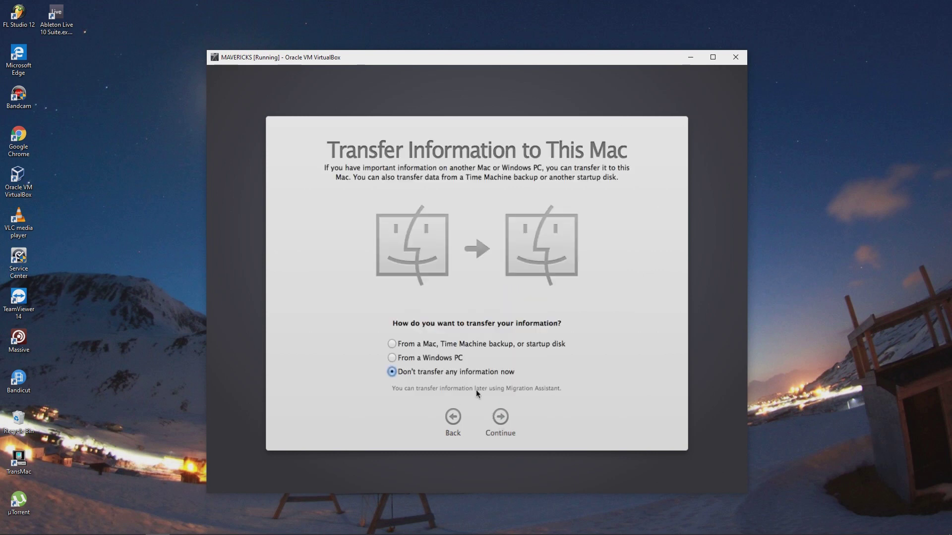
Decline information transfer and Apple ID sign-in, then agree to the OS X licence terms
left_click(504, 419)
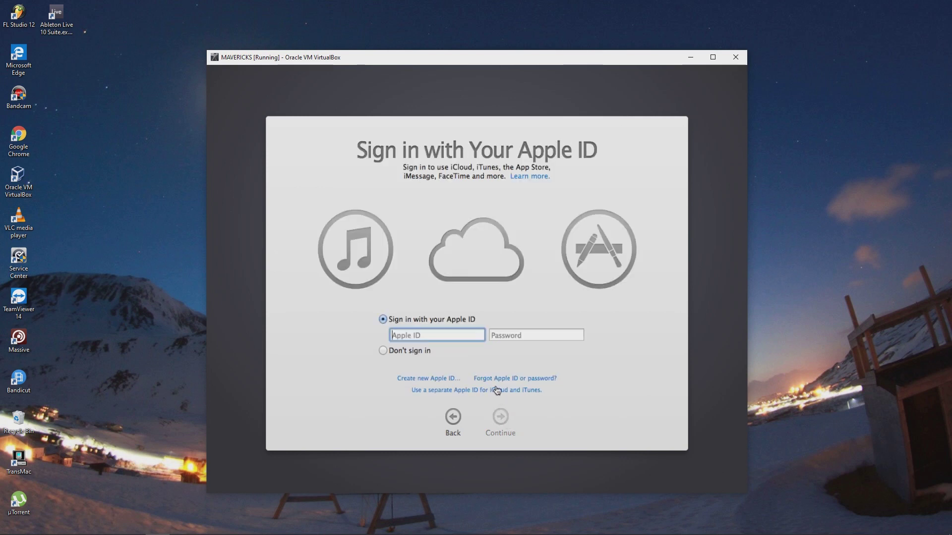
left_click(404, 338)
left_click(391, 351)
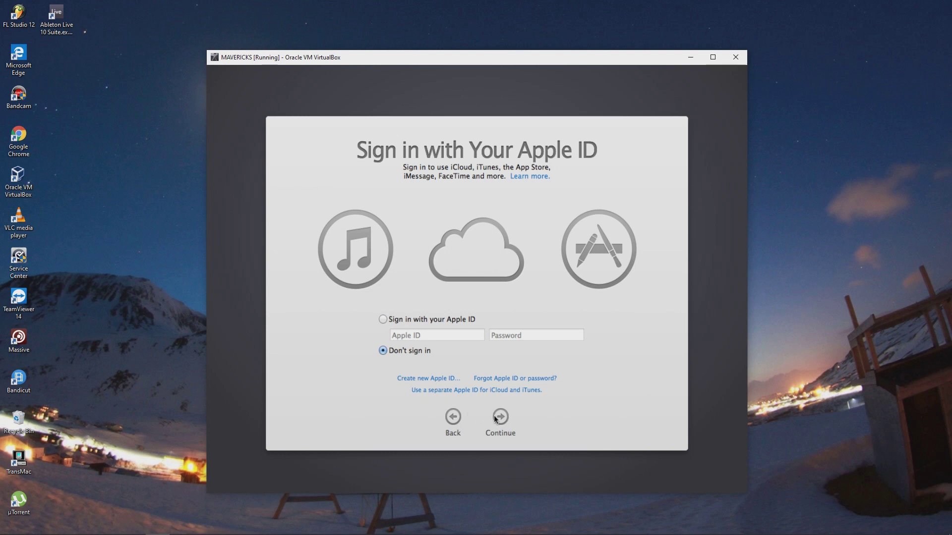
left_click(498, 417)
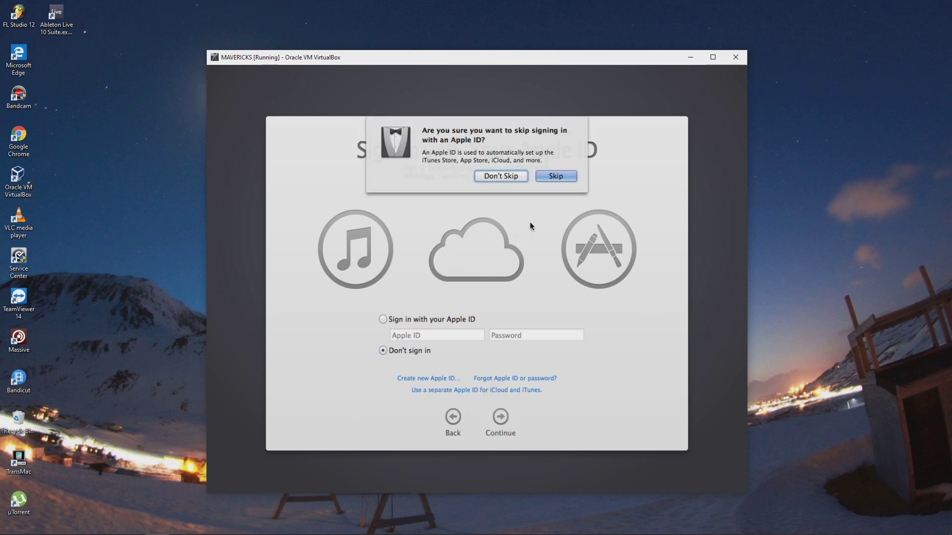
left_click(553, 177)
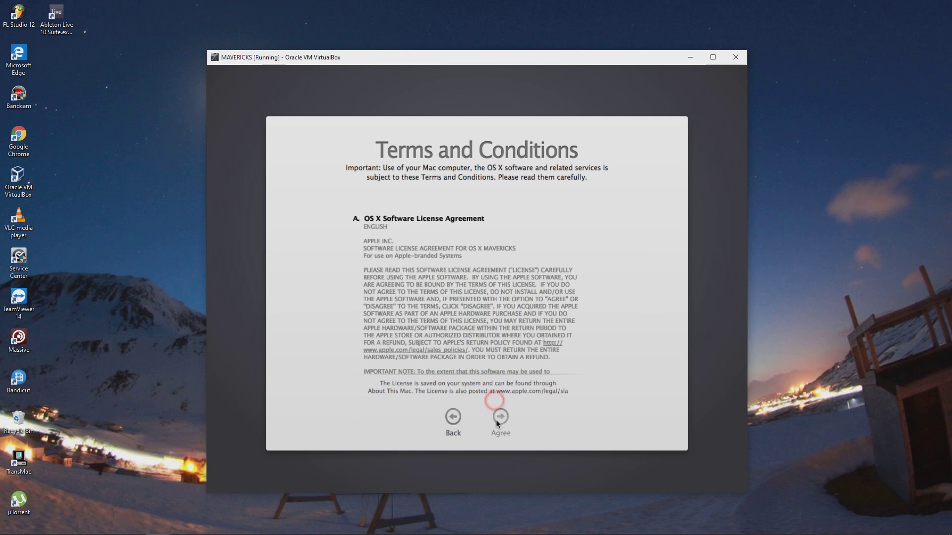
left_click(556, 164)
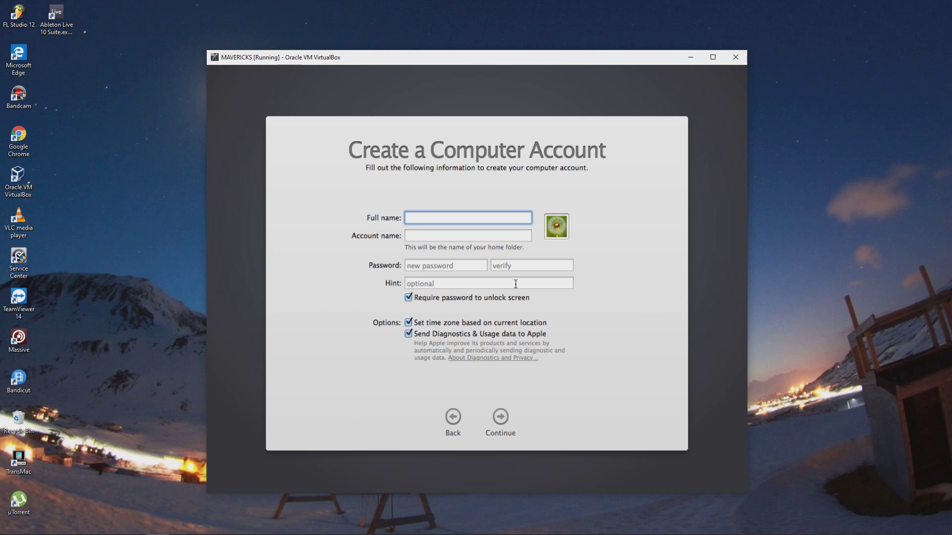
Create the local account with the user's full name, auto-filled account name and a verified password
type("JAYWARD")
key("Tab")
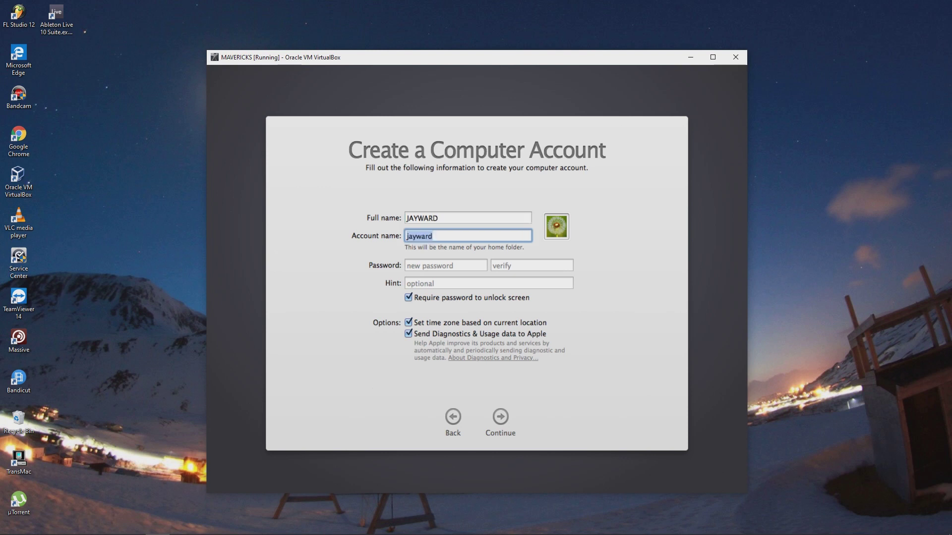
key("Tab")
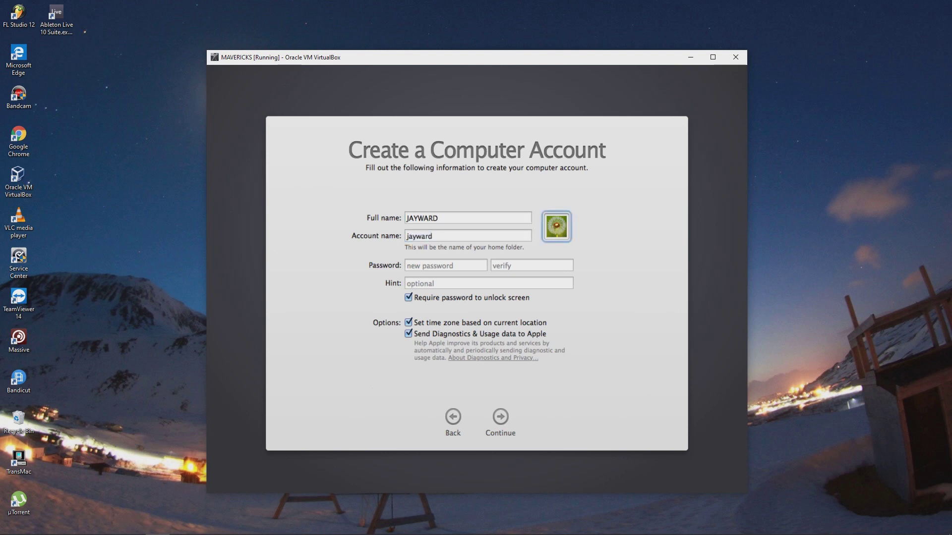
key("Tab")
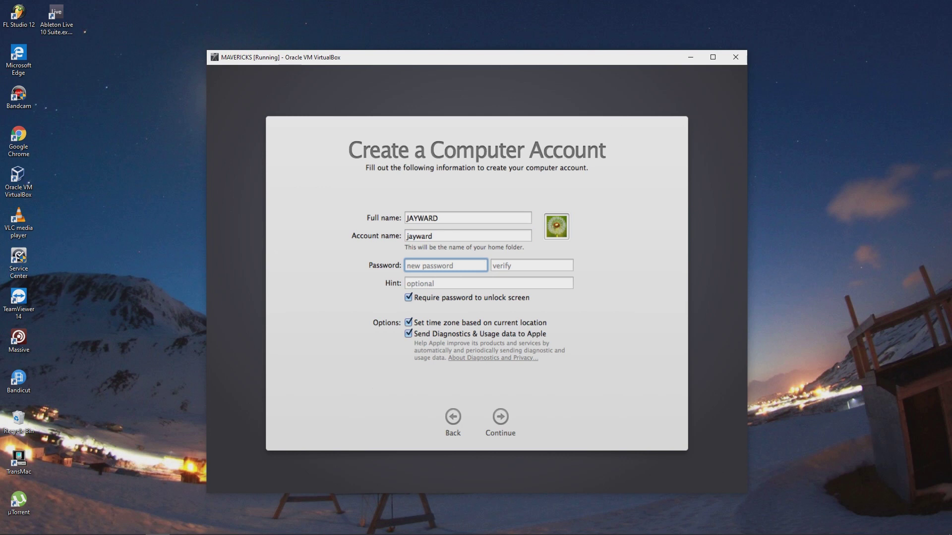
type("1")
left_click(543, 263)
type("1")
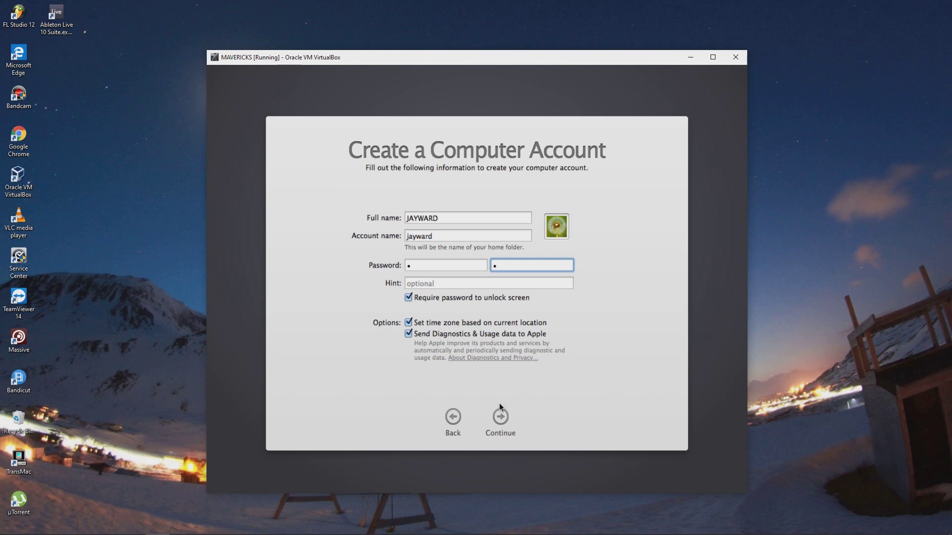
left_click(498, 416)
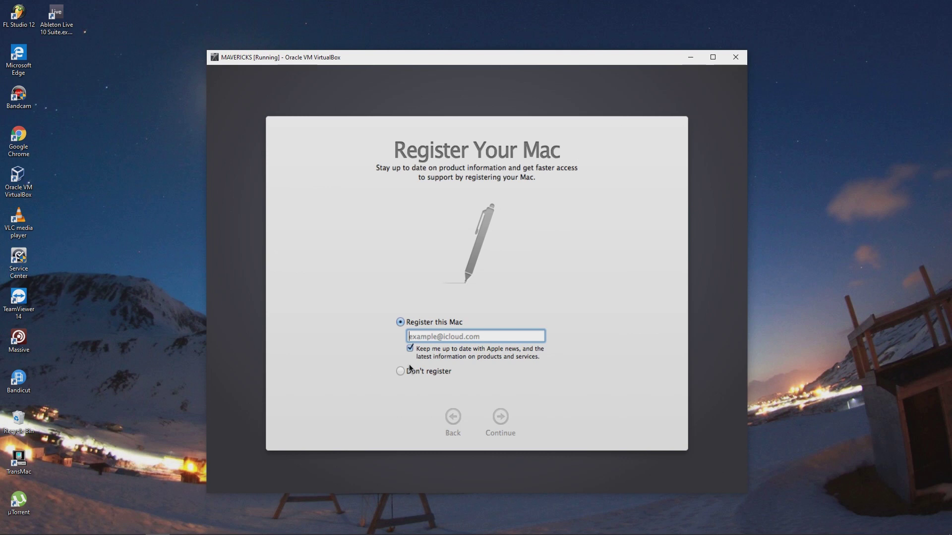
Choose Don't register and confirm skipping the Mac's registration
left_click(412, 373)
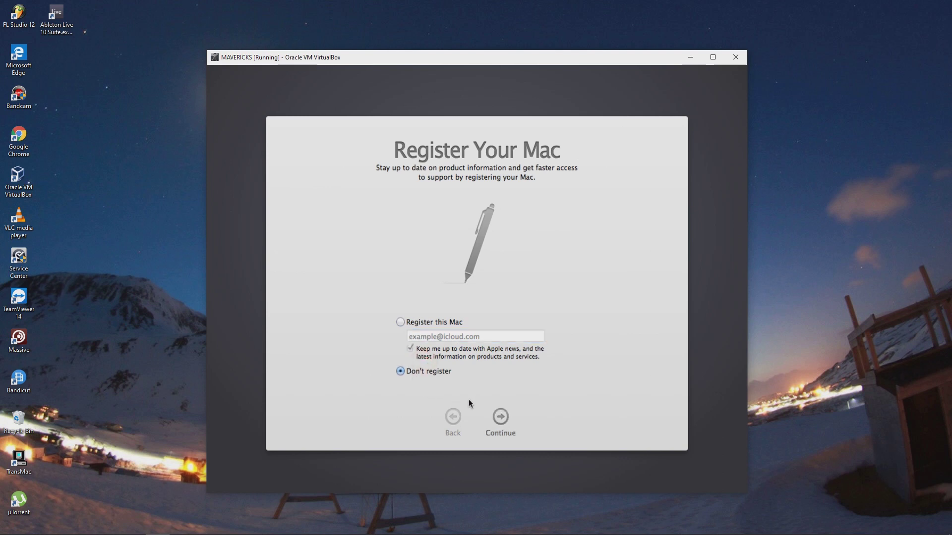
left_click(500, 414)
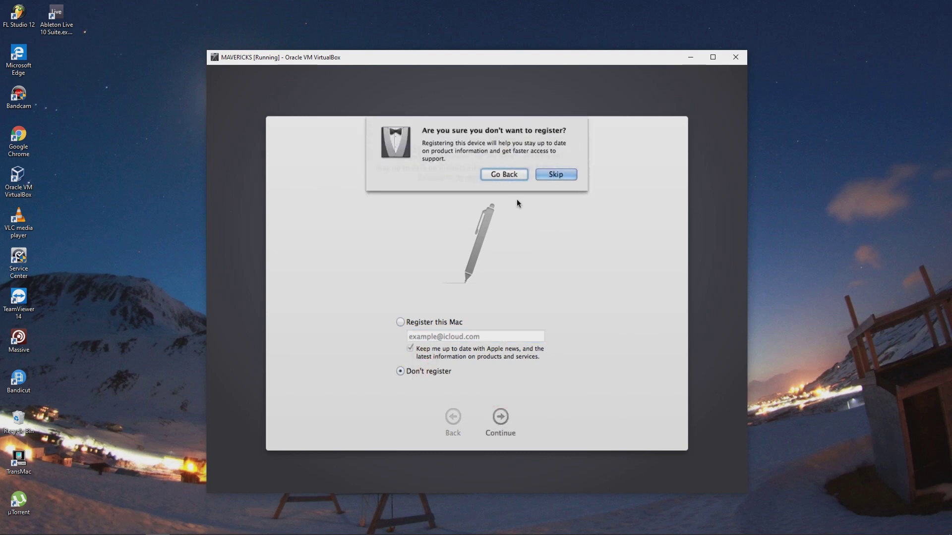
left_click(549, 175)
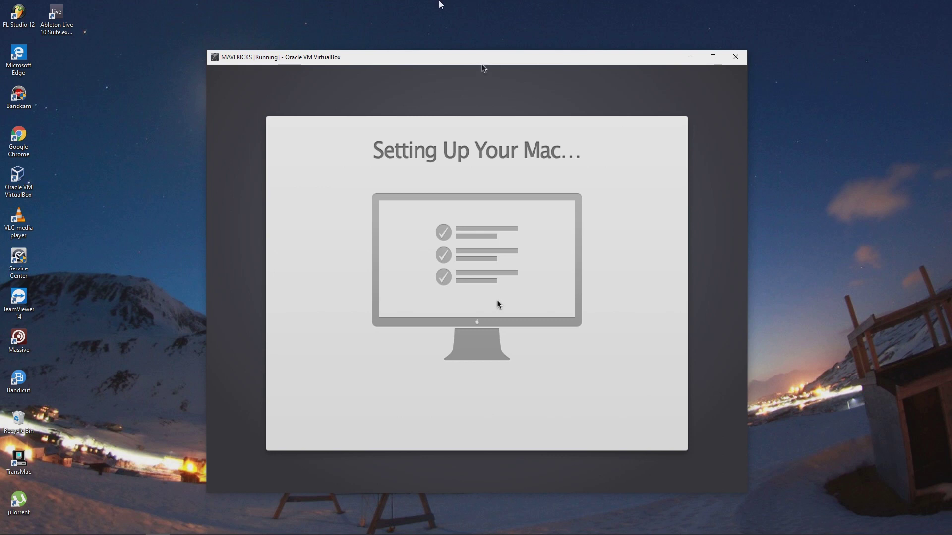
Move the virtual machine window up and left, then enlarge it from its lower-right corner
mouse_move(441, 5)
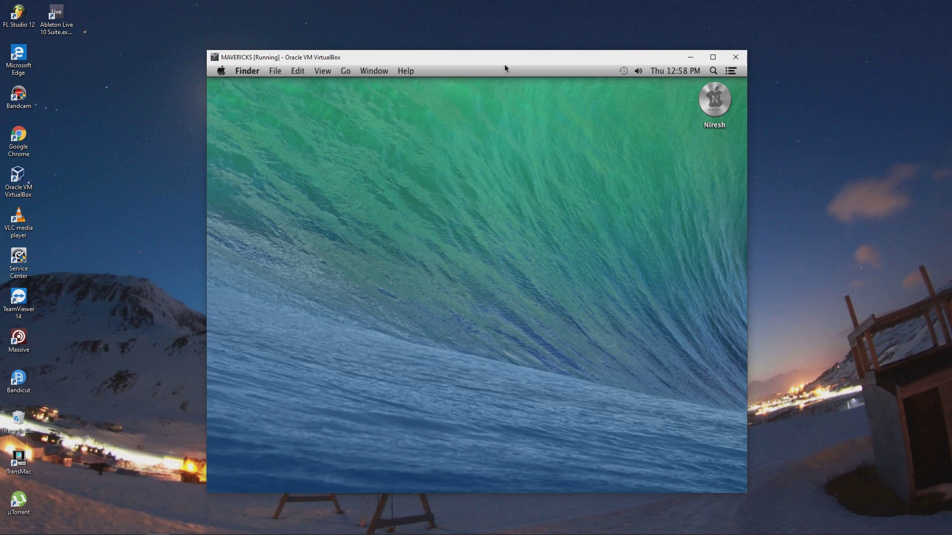
left_click_drag(496, 56, 424, 23)
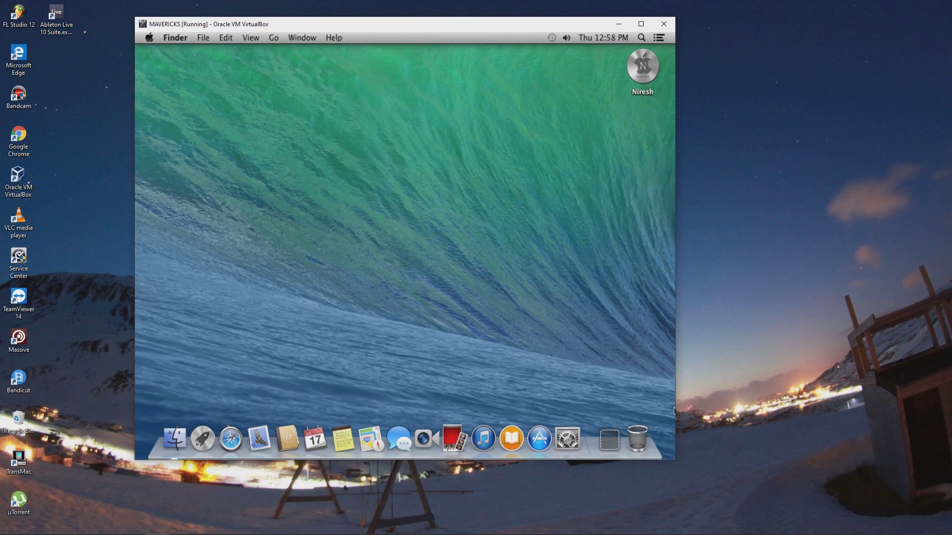
left_click_drag(671, 460, 706, 477)
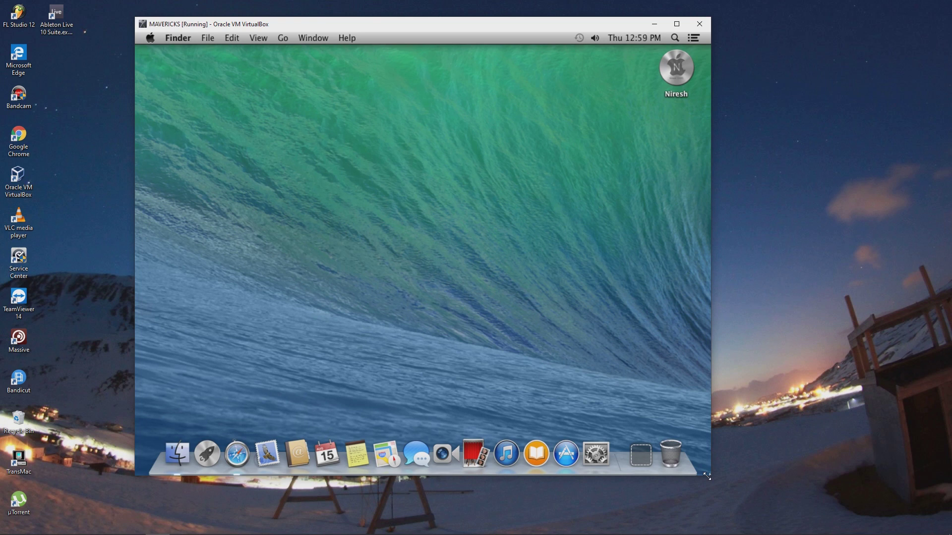
Refresh the Windows host desktop from its context menu
left_click(797, 434)
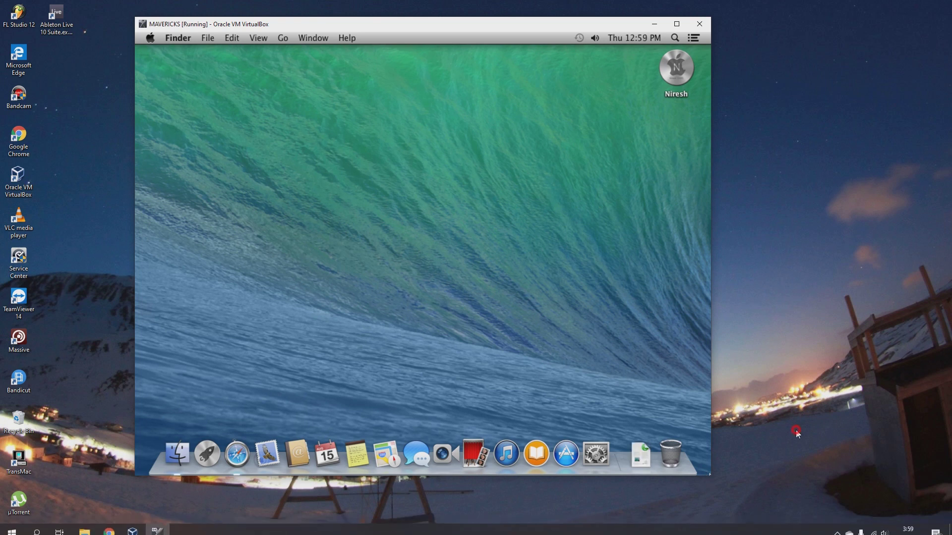
right_click(796, 432)
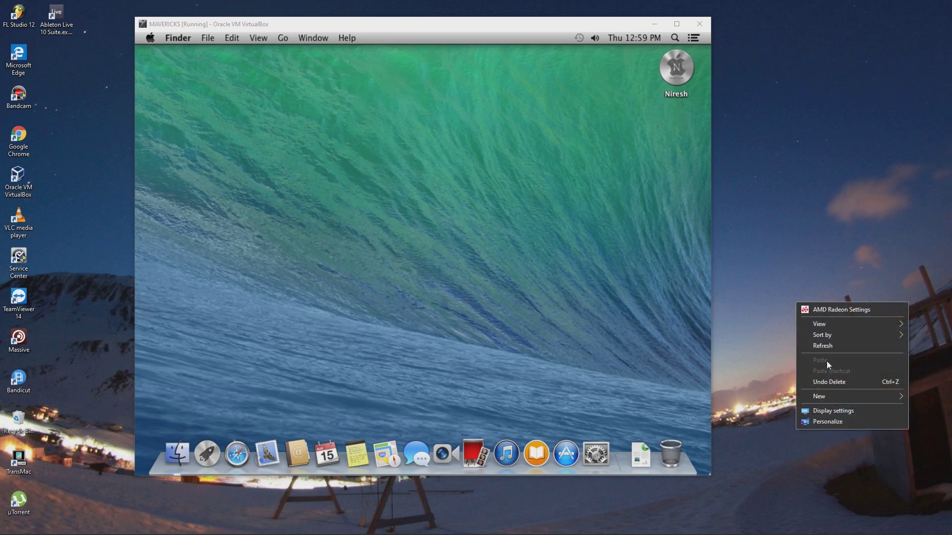
left_click(822, 346)
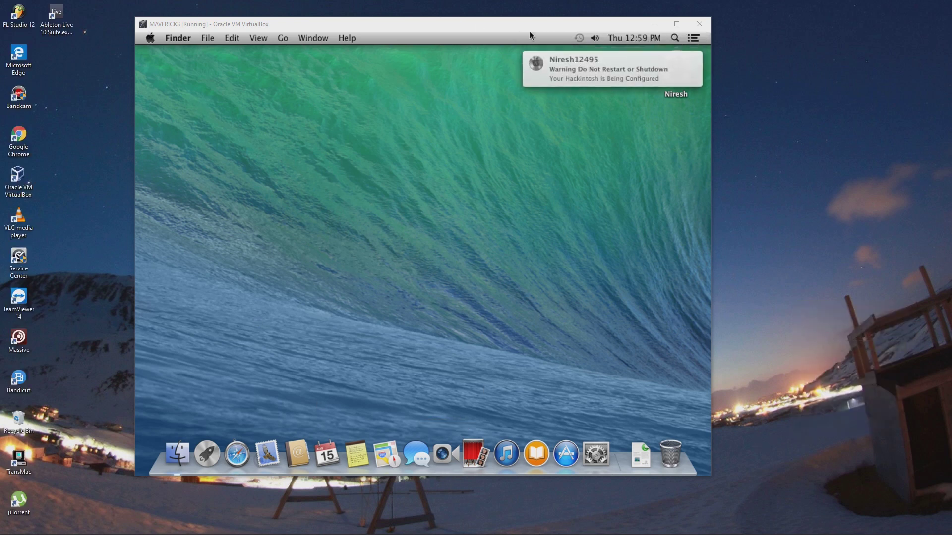
Tick Hard disks under Finder Preferences > General so the disks show on the desktop, then close Preferences
left_click(171, 39)
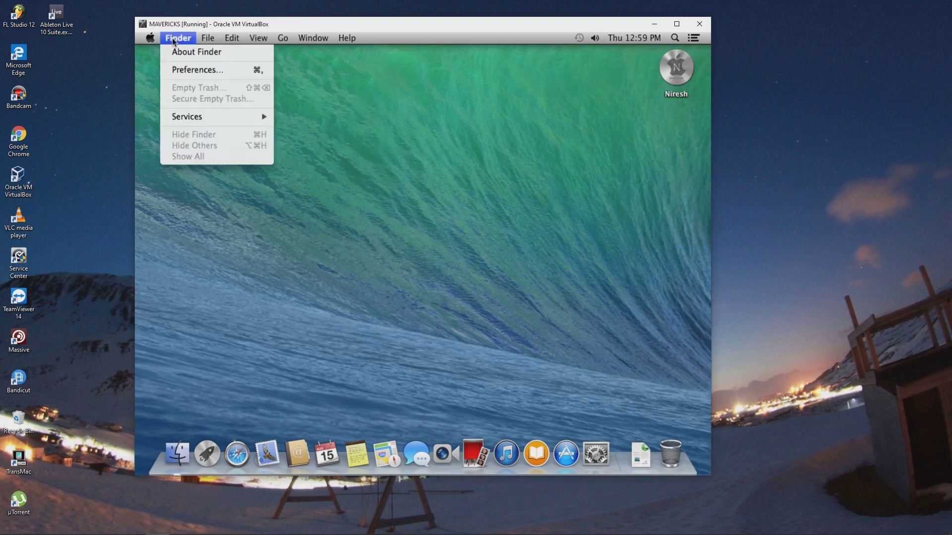
left_click(177, 71)
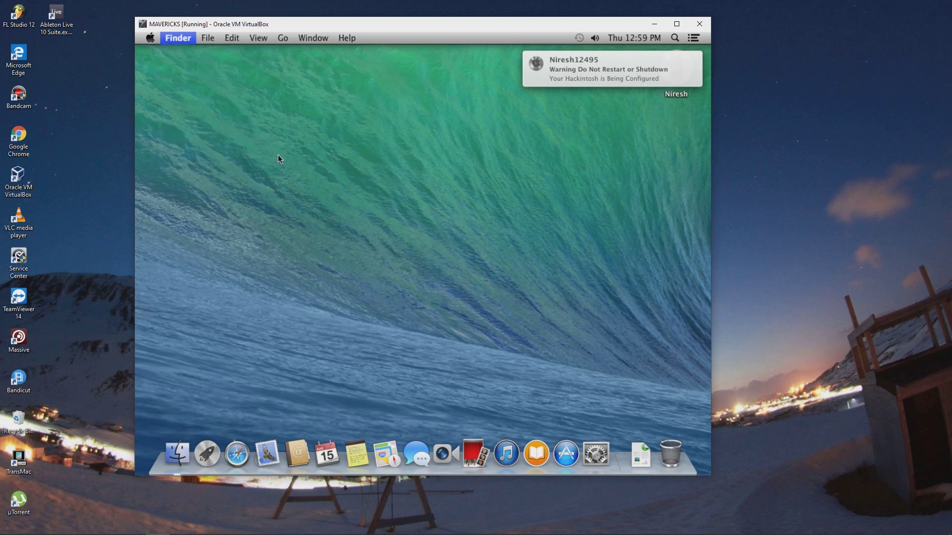
left_click(195, 130)
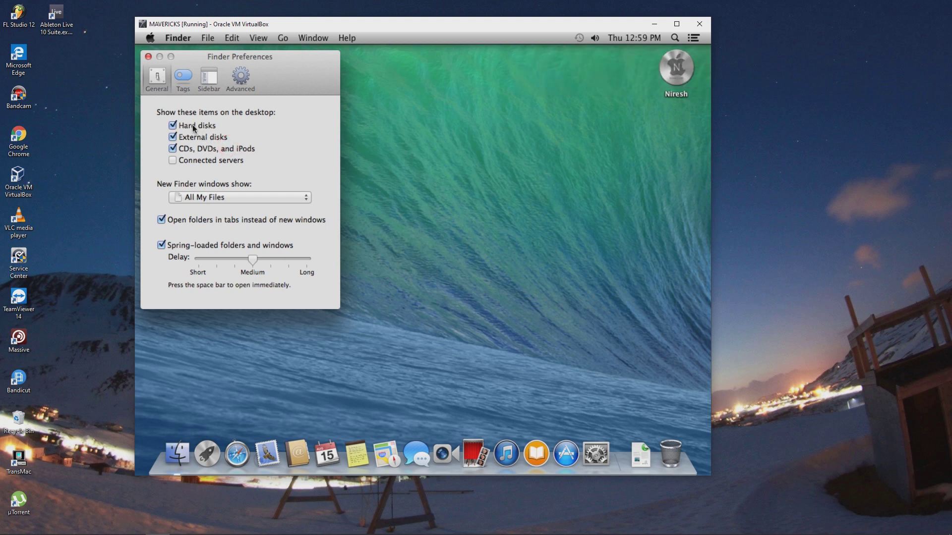
left_click(192, 161)
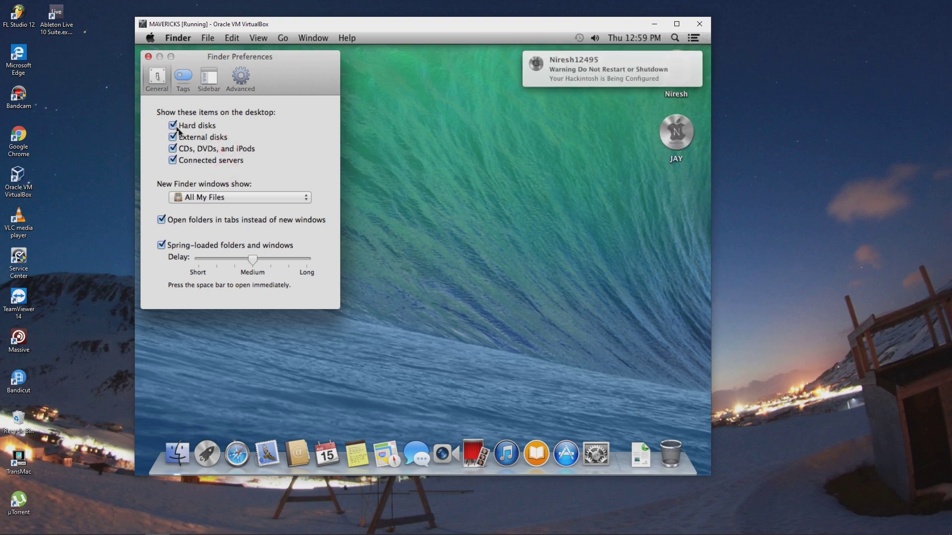
left_click(148, 57)
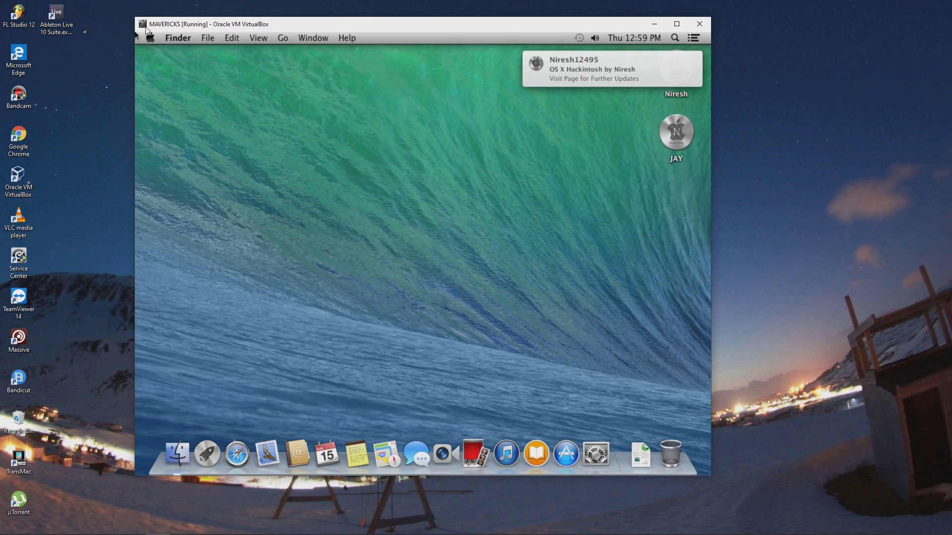
left_click(149, 38)
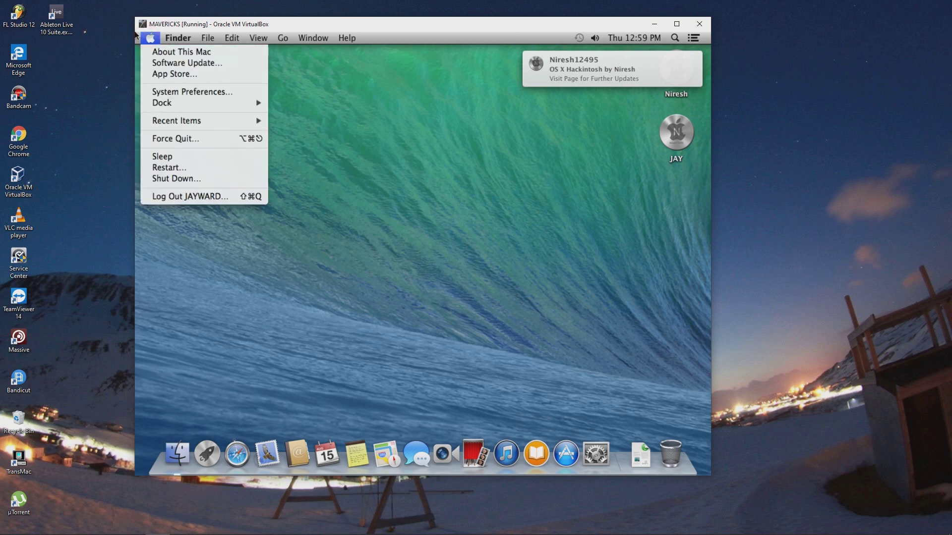
key("Right")
key("Down")
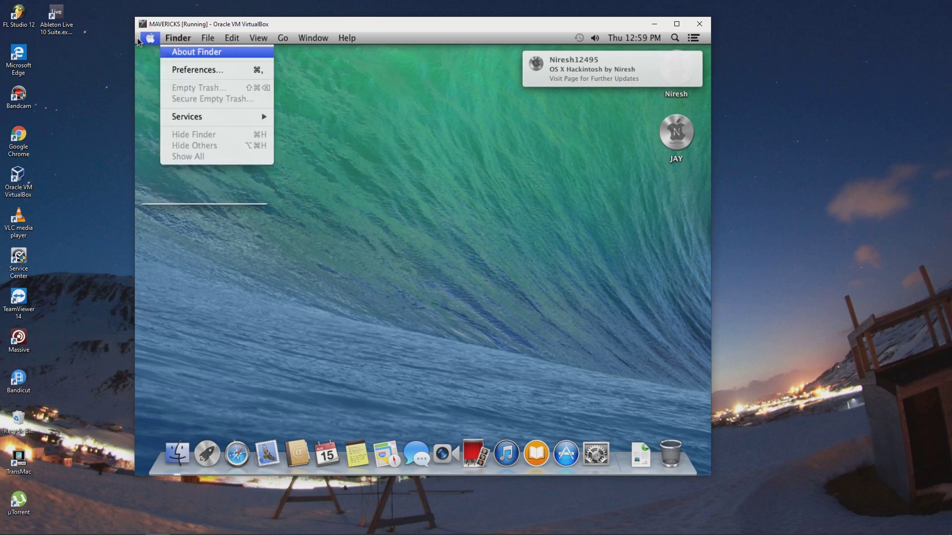
key("Left")
left_click(147, 51)
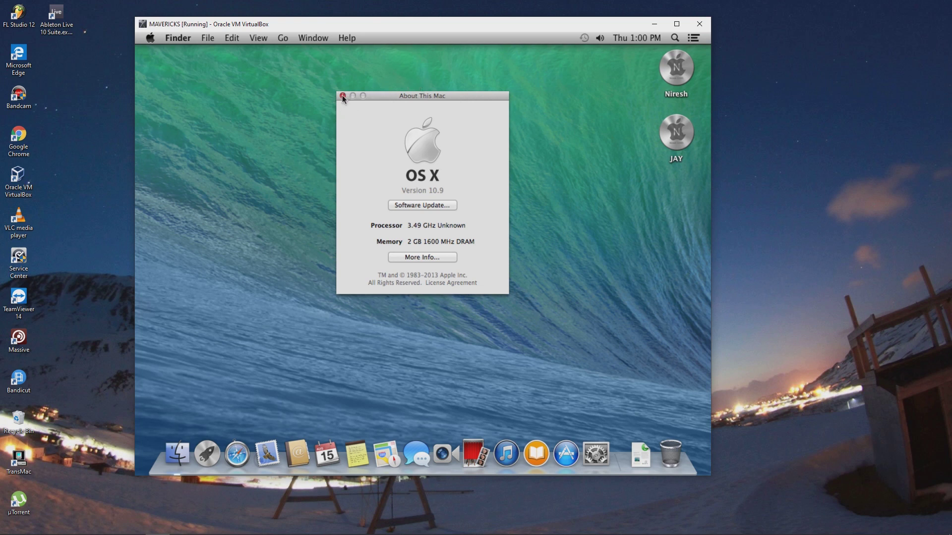
left_click(342, 95)
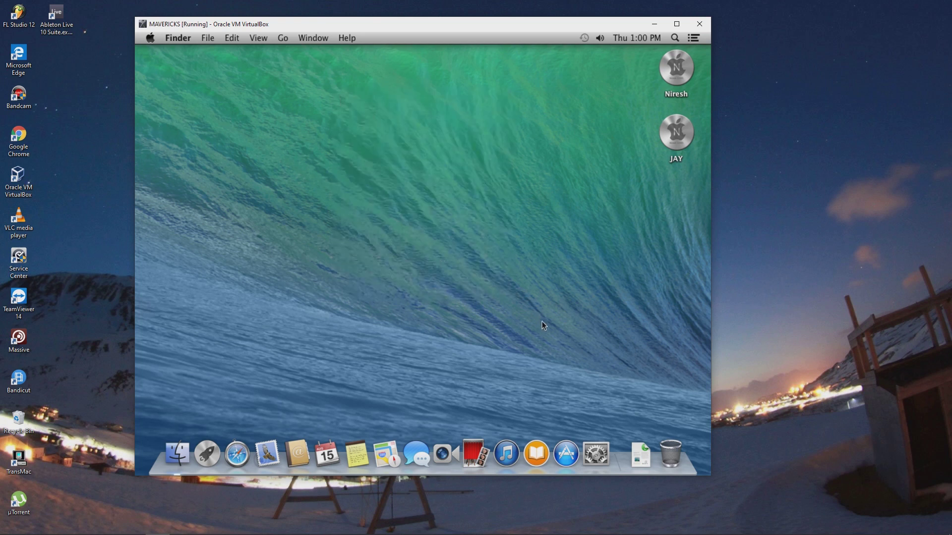
Launch the App Store and System Preferences from the Dock
left_click(562, 466)
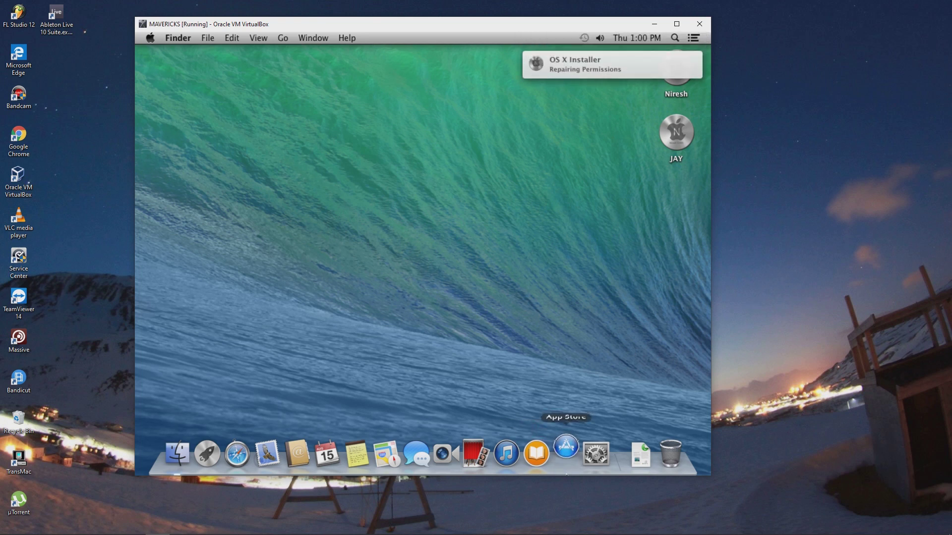
left_click(596, 471)
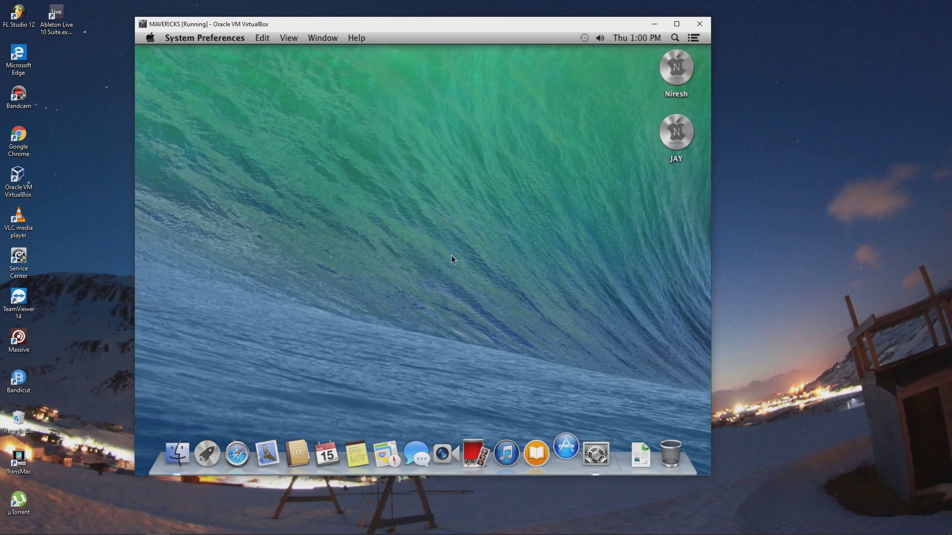
left_click(597, 461)
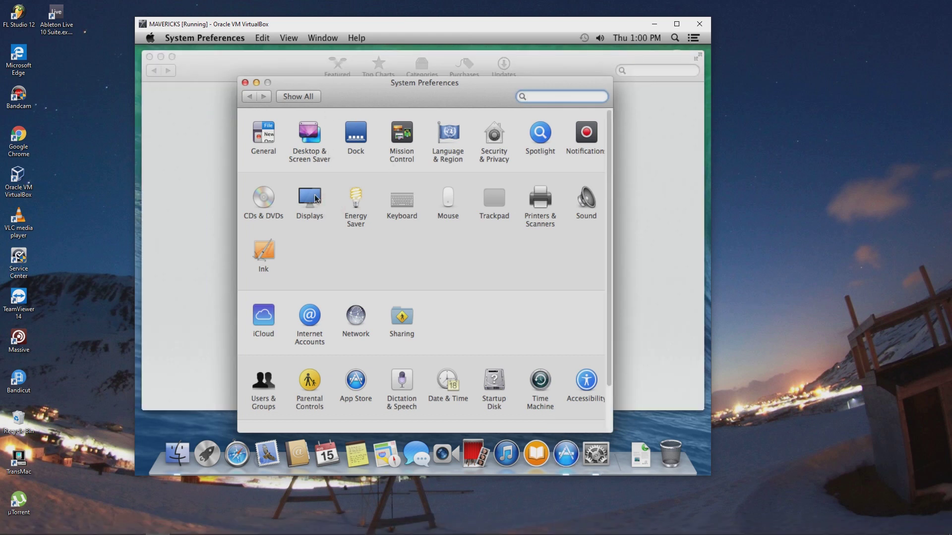
In Displays, try Scaled 1024 × 768, revert to Best for display, and return to all preferences
left_click(312, 198)
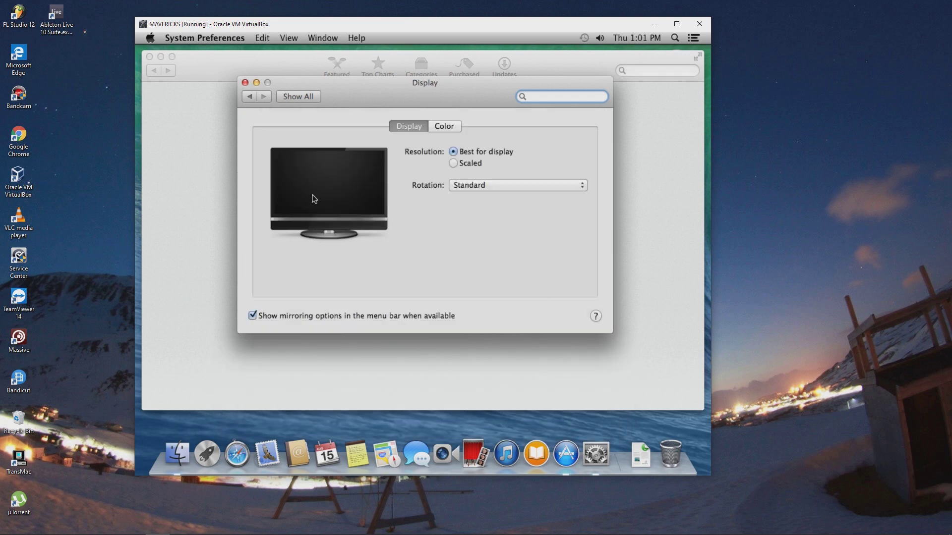
left_click(453, 164)
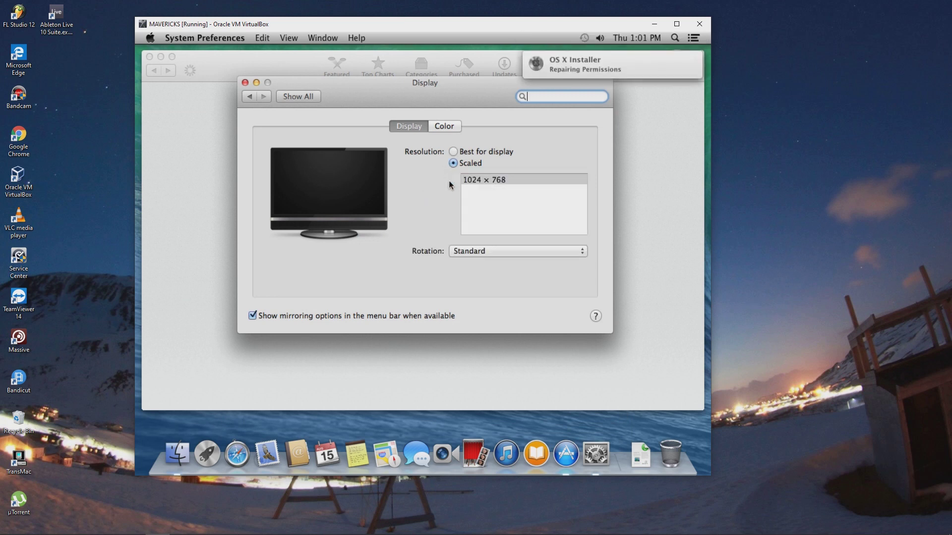
left_click(470, 180)
left_click(471, 154)
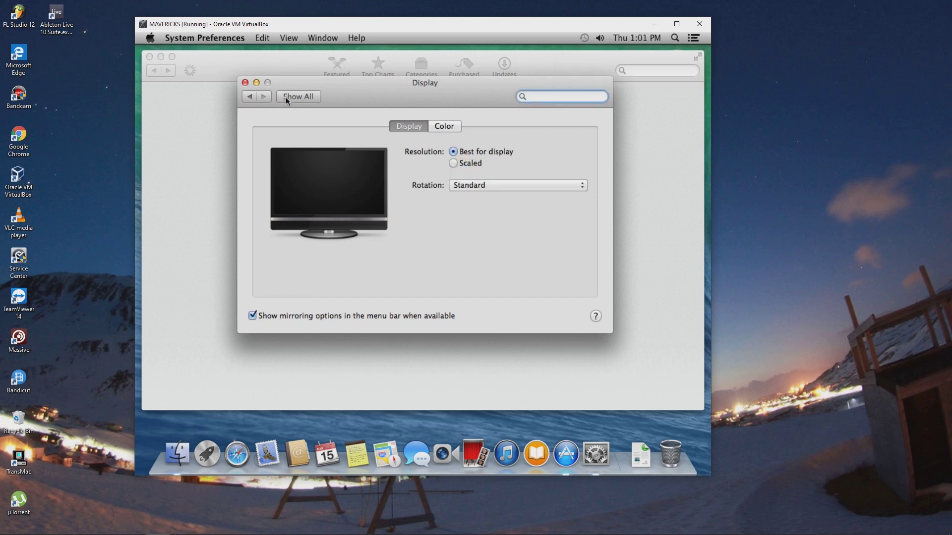
left_click(242, 94)
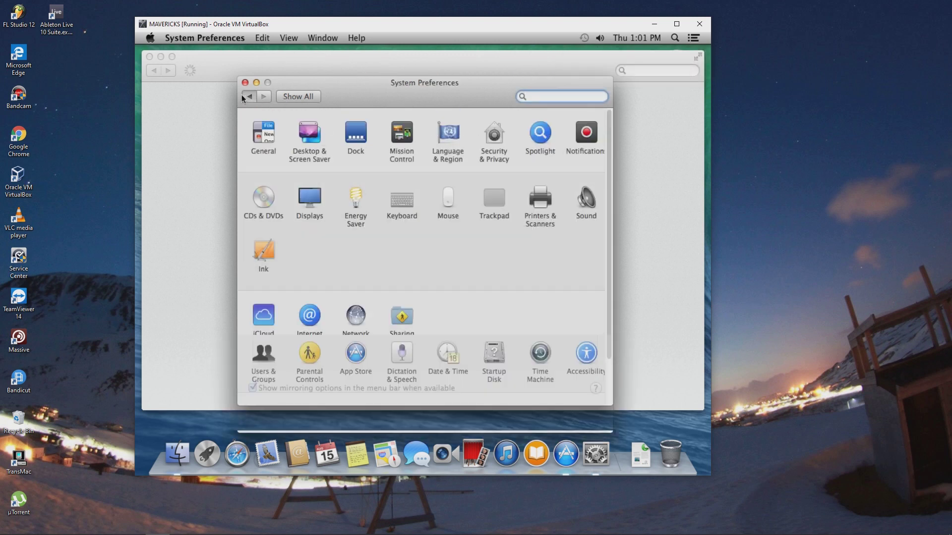
Confirm Ethernet is connected at 10.0.2.15 in Network, then close System Preferences
left_click(360, 319)
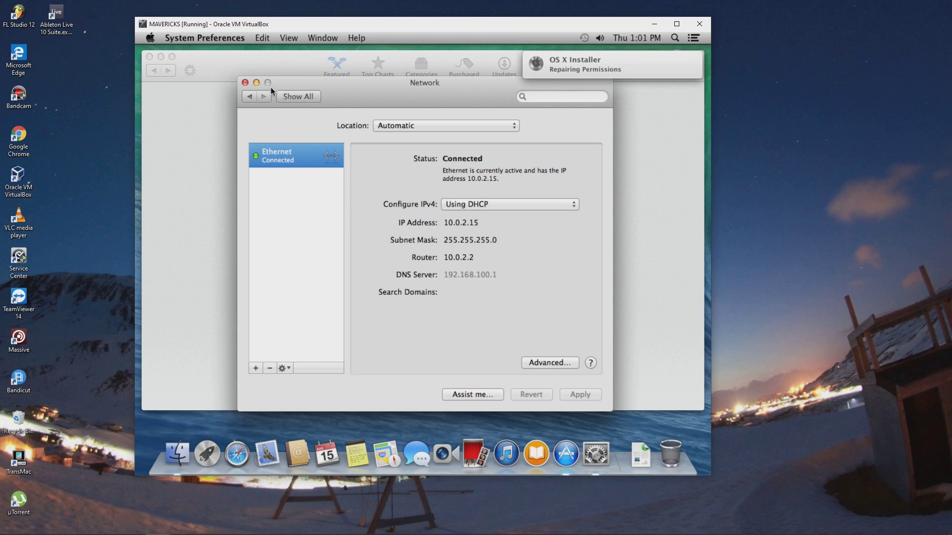
left_click(246, 82)
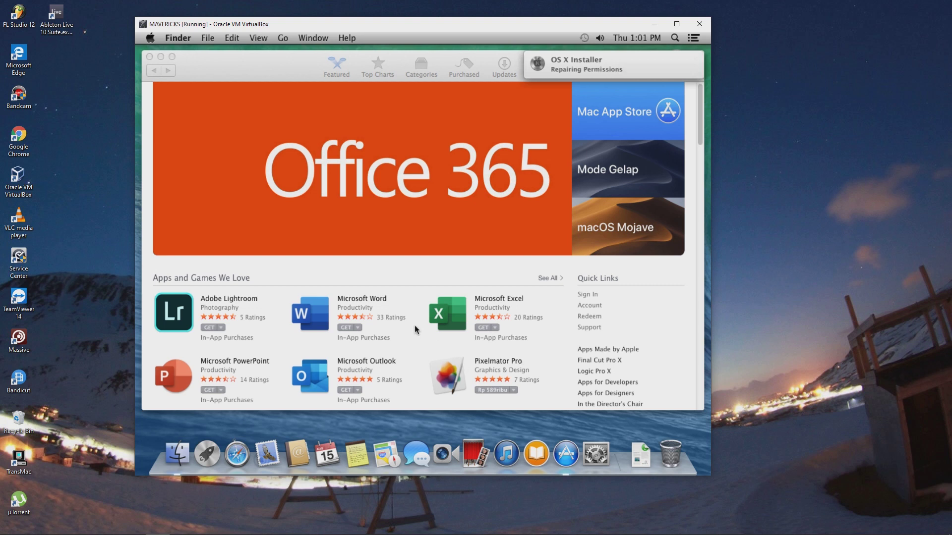
Browse the App Store's featured apps and Editors' Choice, then close the App Store
scroll(410, 329, "down", 3)
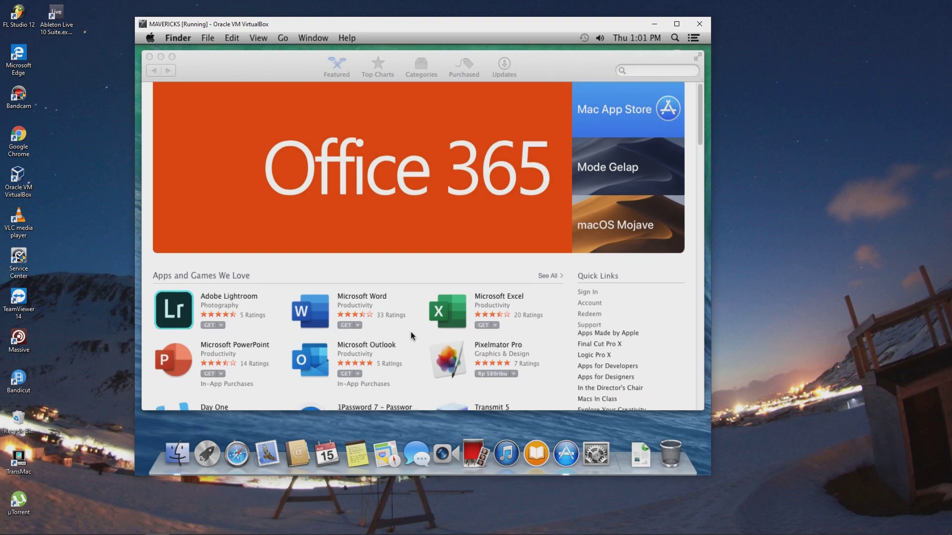
scroll(413, 353, "down", 6)
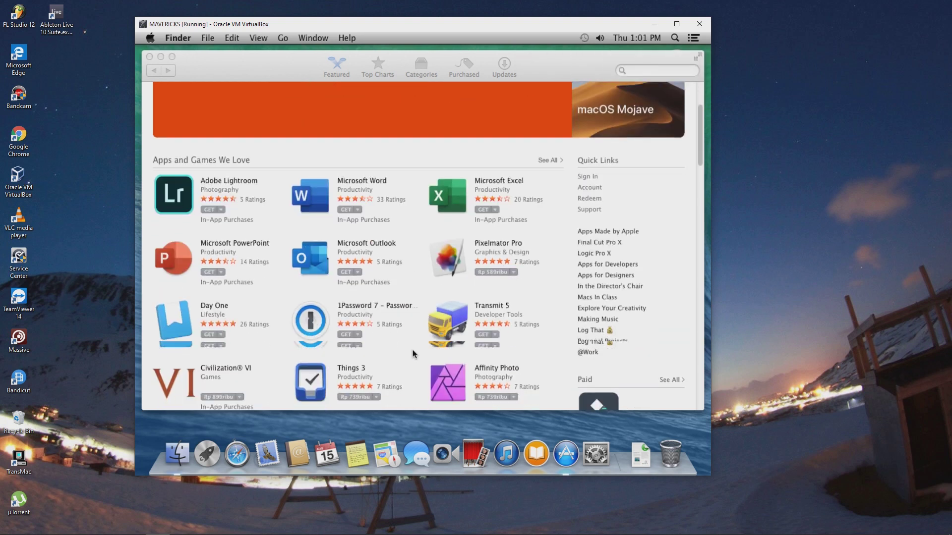
scroll(413, 353, "down", 20)
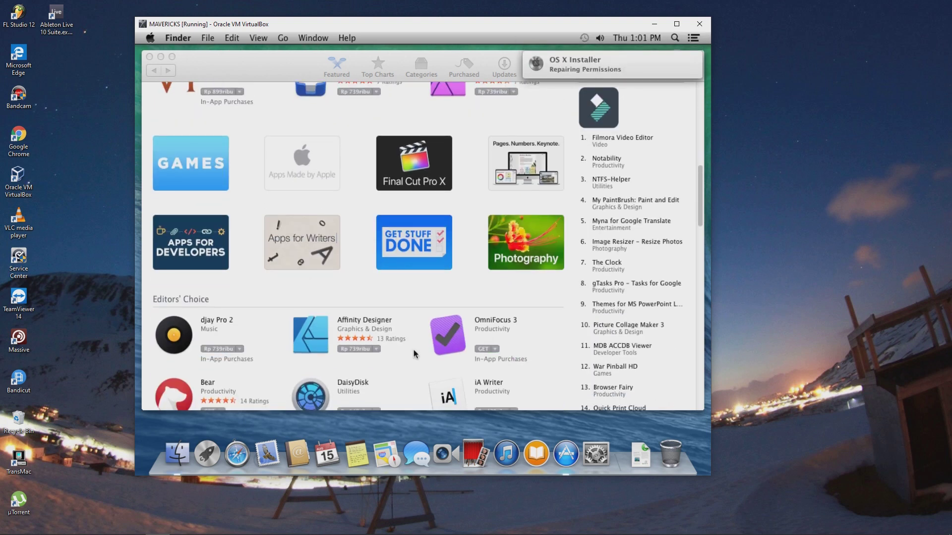
scroll(413, 350, "down", 3)
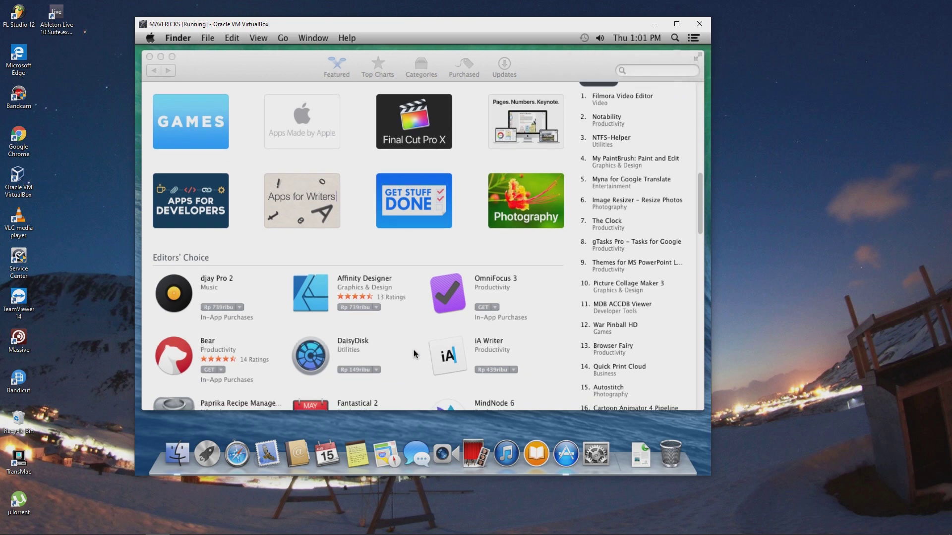
scroll(413, 350, "down", 9)
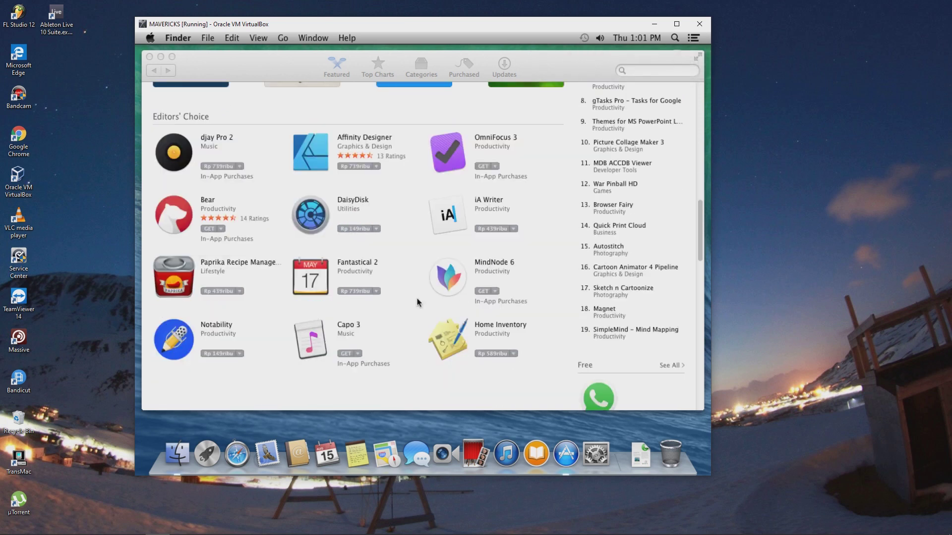
scroll(372, 239, "up", 1)
scroll(372, 236, "up", 6)
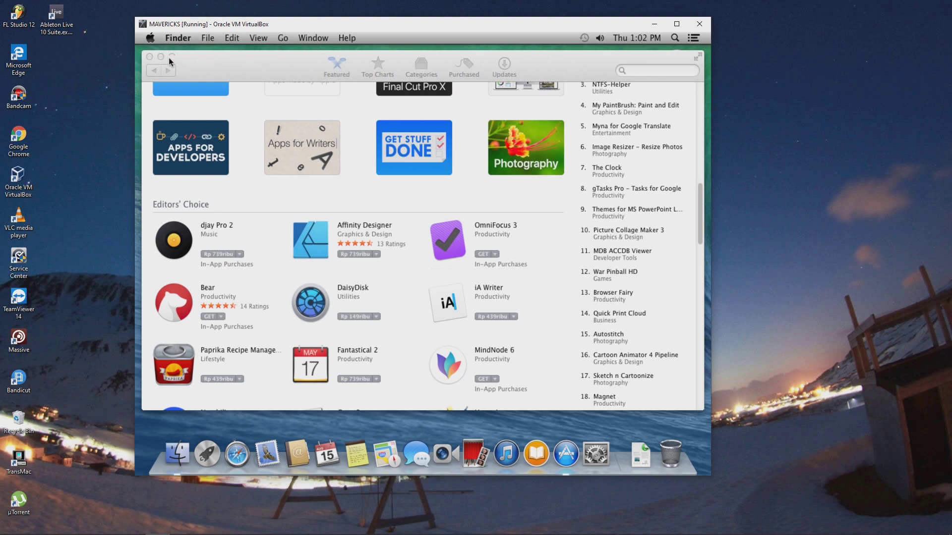
left_click(149, 57)
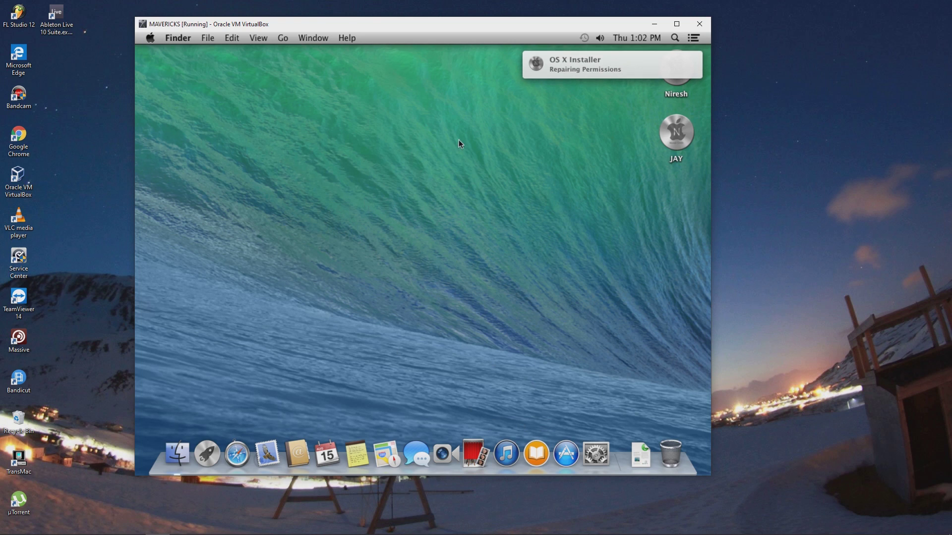
left_click(673, 79)
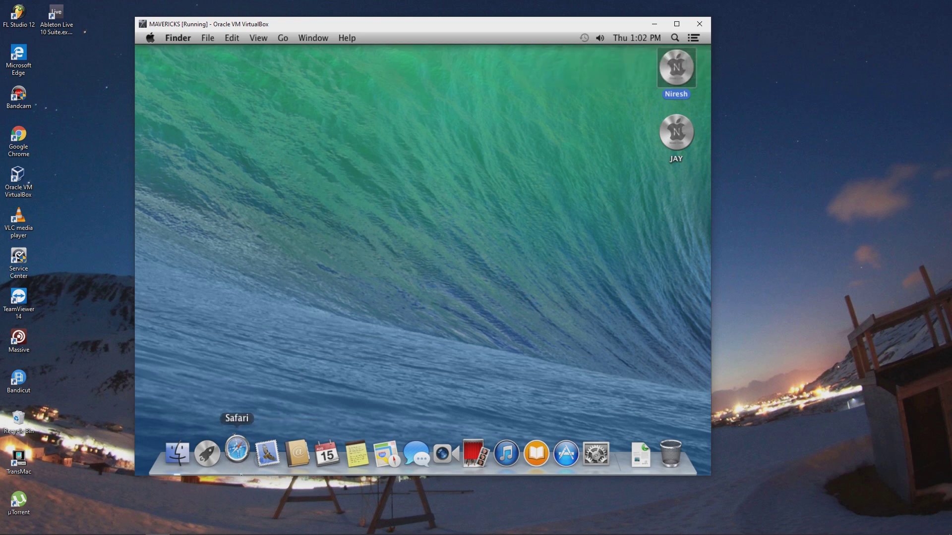
left_click(236, 451)
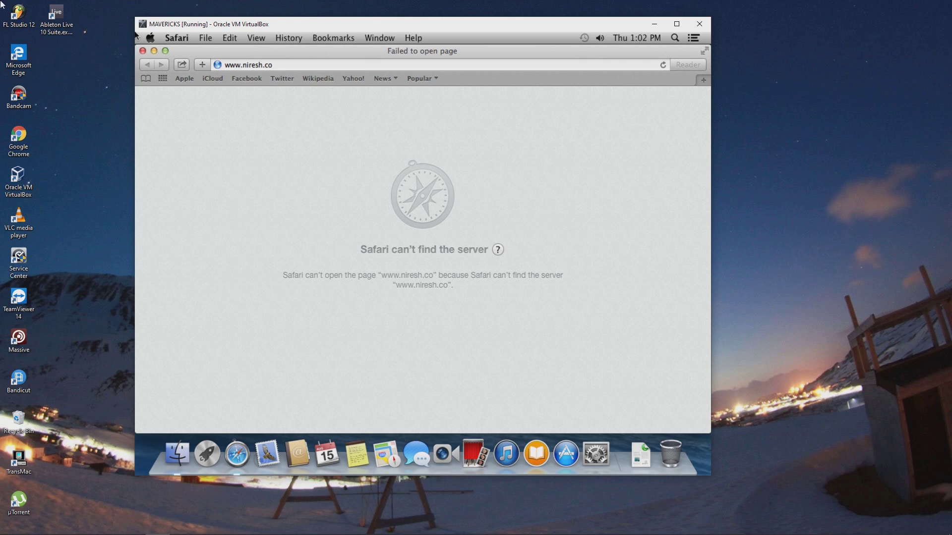
left_click(217, 77)
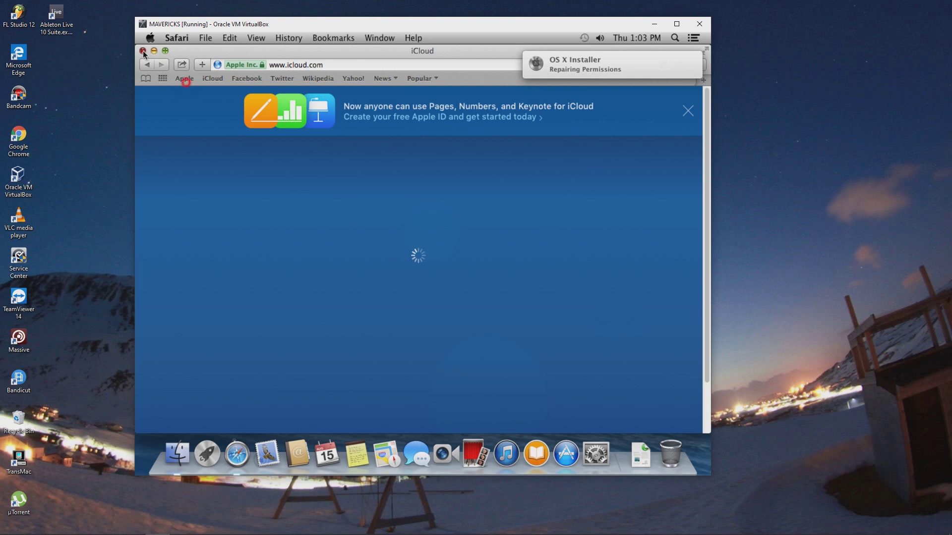
left_click(141, 51)
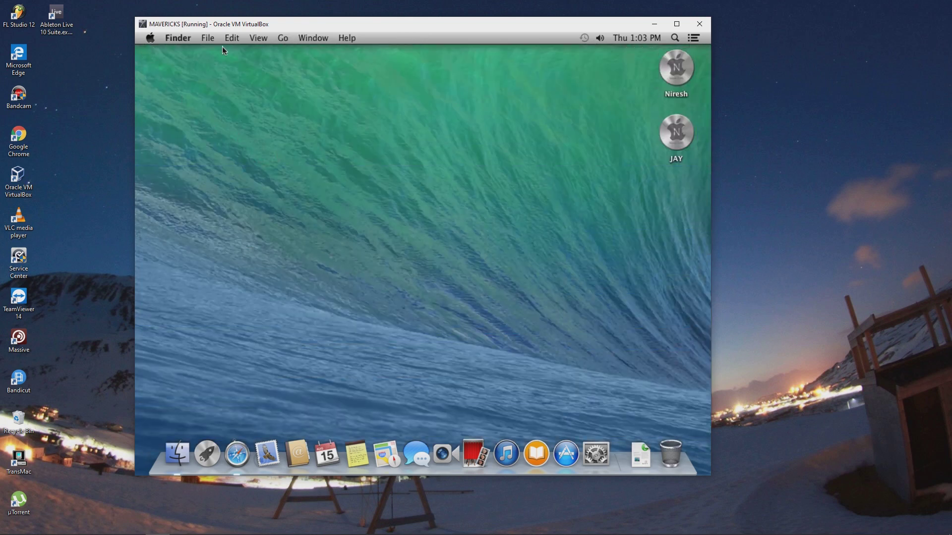
Show About This Mac from the Apple menu, confirming OS X 10.9 with 2 GB memory
left_click(150, 38)
left_click(160, 52)
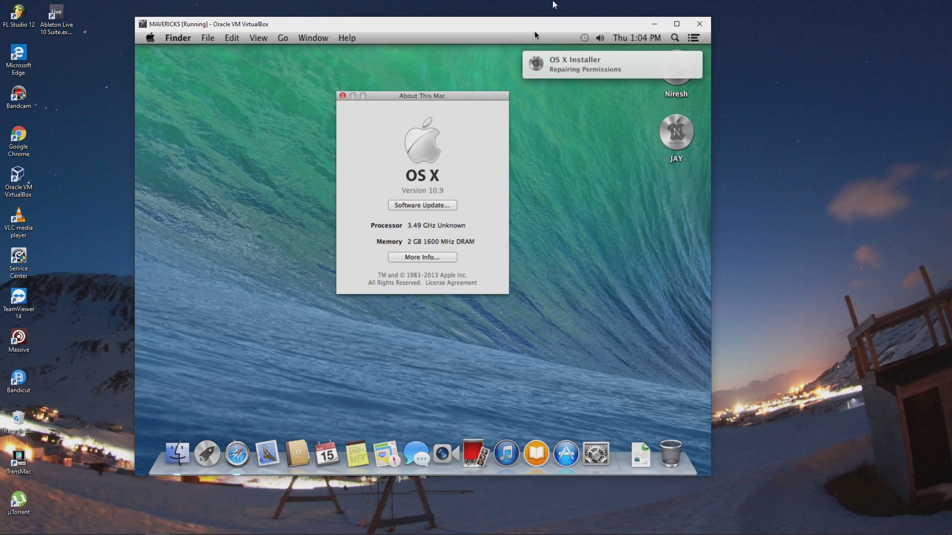
left_click(541, 9)
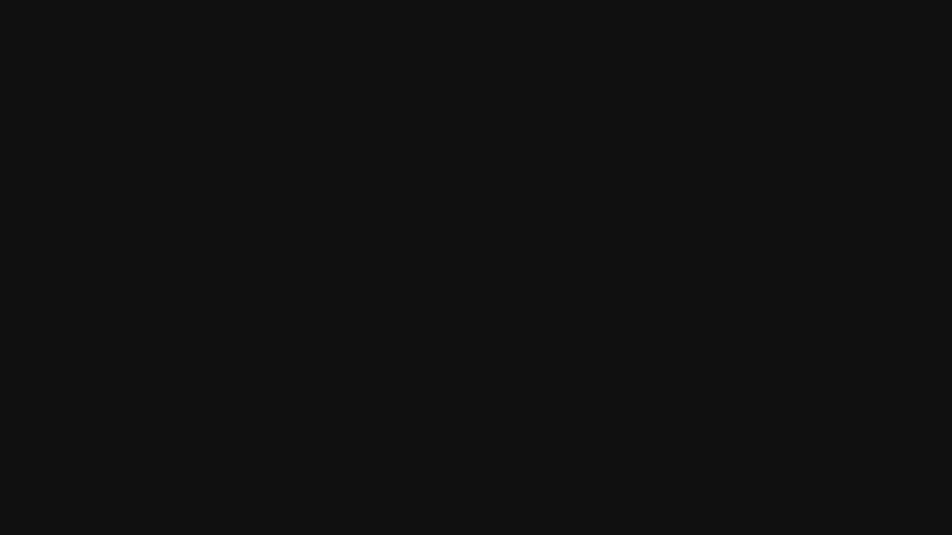